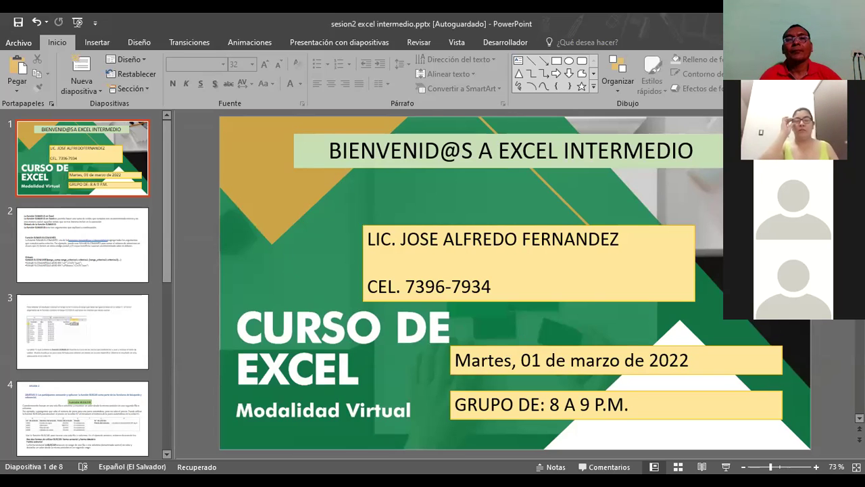
Present the SUMAR.SI explanation slide in the slideshow, then return to the Excel workbook.
{"action": "key", "text": "F5"}
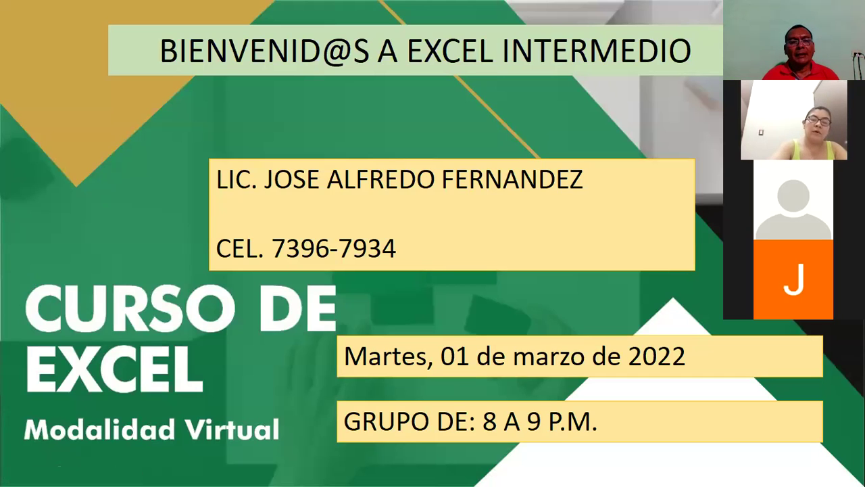
{"action": "key", "text": "Right"}
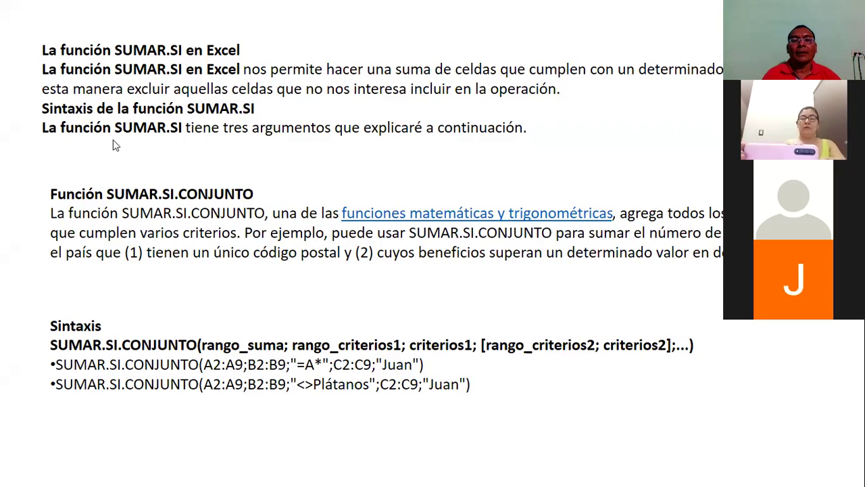
{"action": "key", "text": "Escape"}
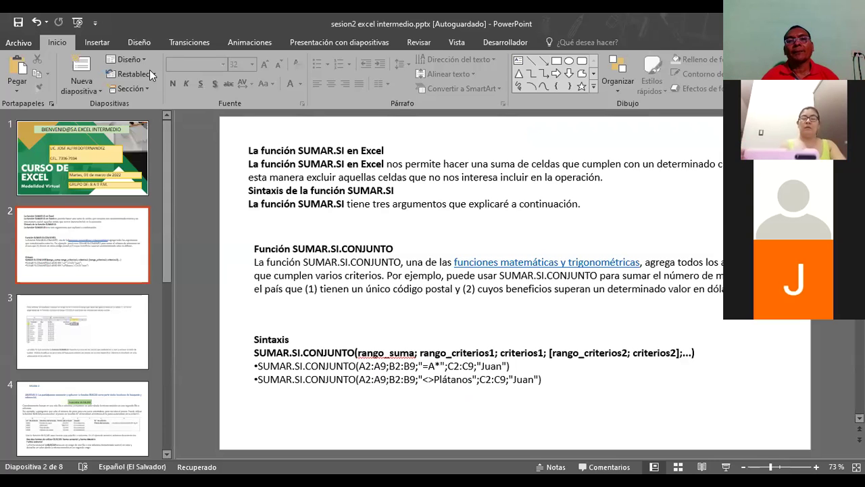
{"action": "key", "text": "alt+Tab"}
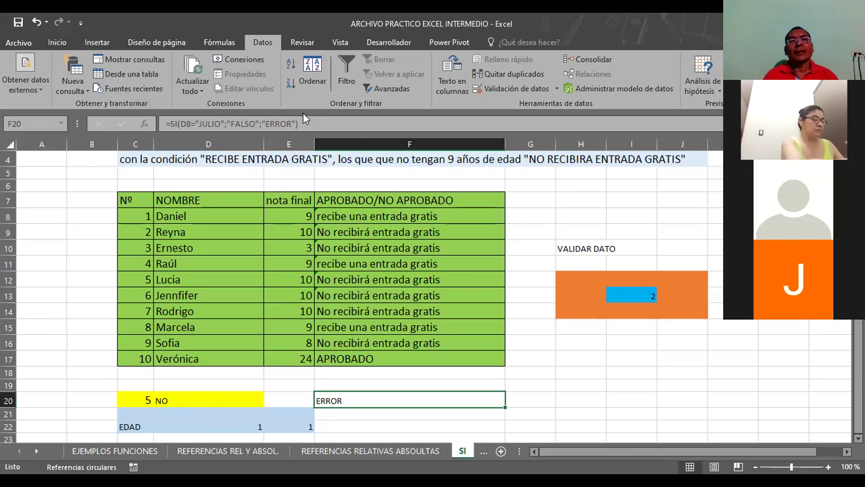
Review F20's formula =SI(D8="JULIO";"FALSO";"ERROR") and the related cells D8, D20 and E20.
{"action": "left_click_drag", "start_coordinate": [311, 117], "coordinate": [166, 124]}
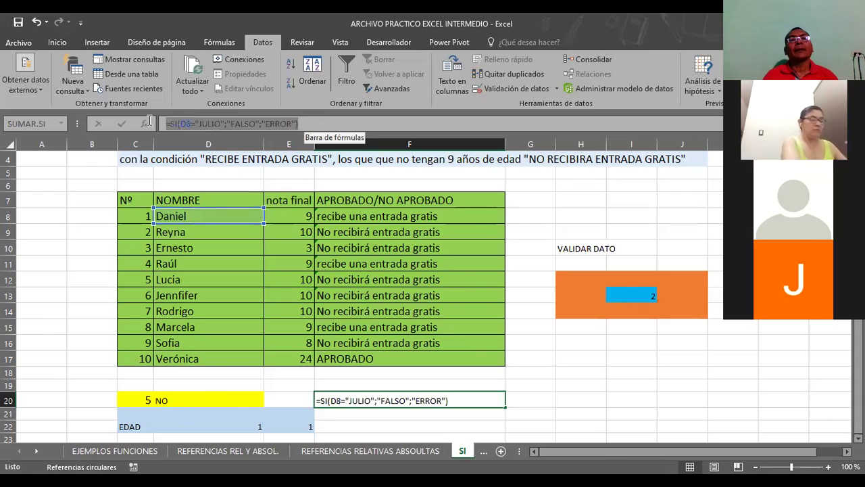
{"action": "left_click", "coordinate": [323, 122]}
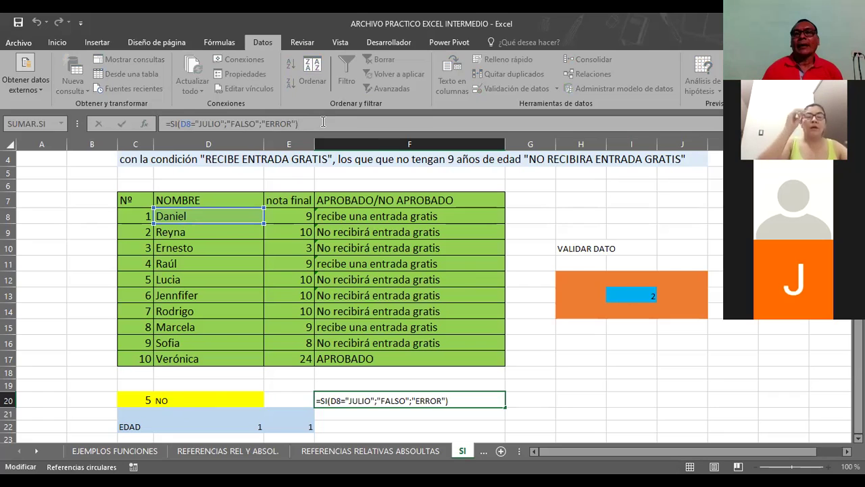
{"action": "left_click", "coordinate": [175, 262]}
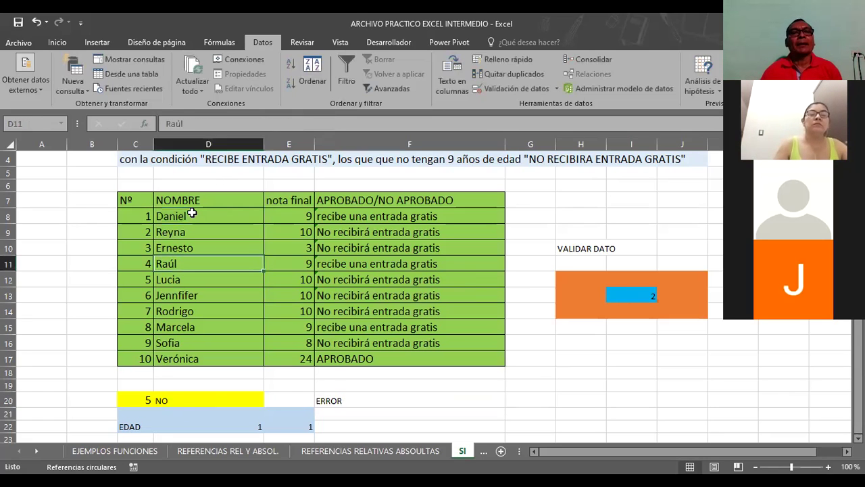
{"action": "left_click", "coordinate": [192, 213]}
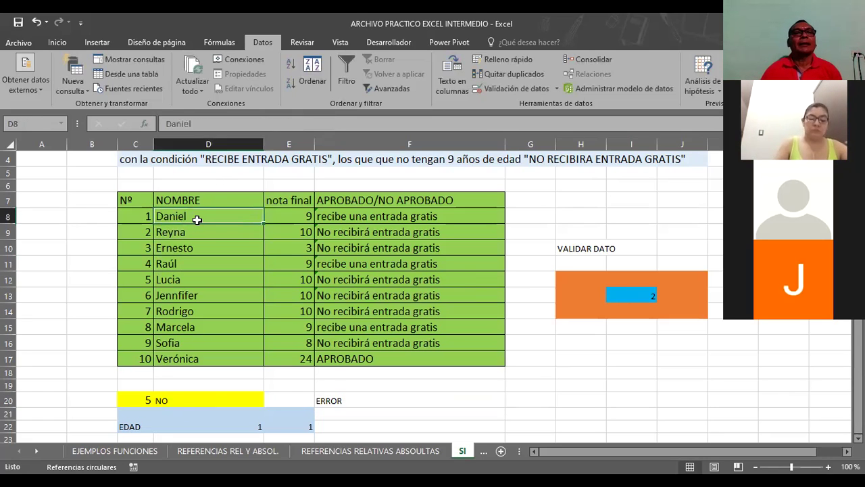
{"action": "left_click", "coordinate": [212, 403]}
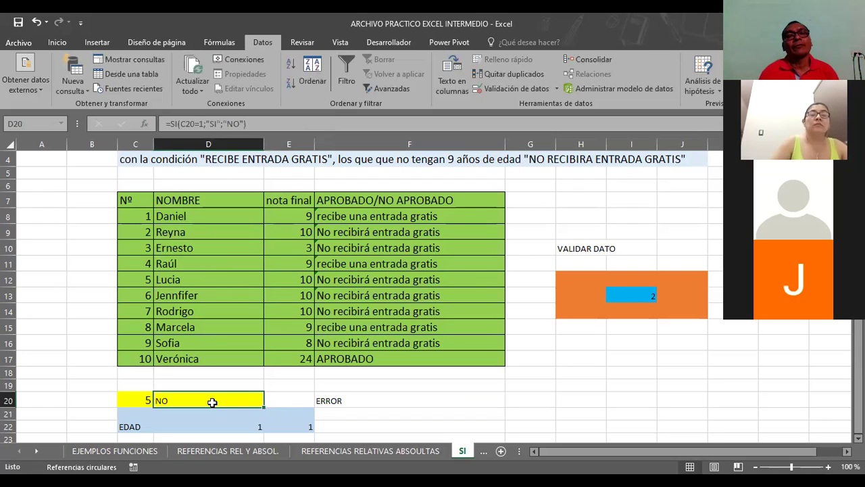
{"action": "left_click", "coordinate": [296, 402]}
Give cell F20 a blue-purple fill and 16-point text.
{"action": "left_click", "coordinate": [331, 398]}
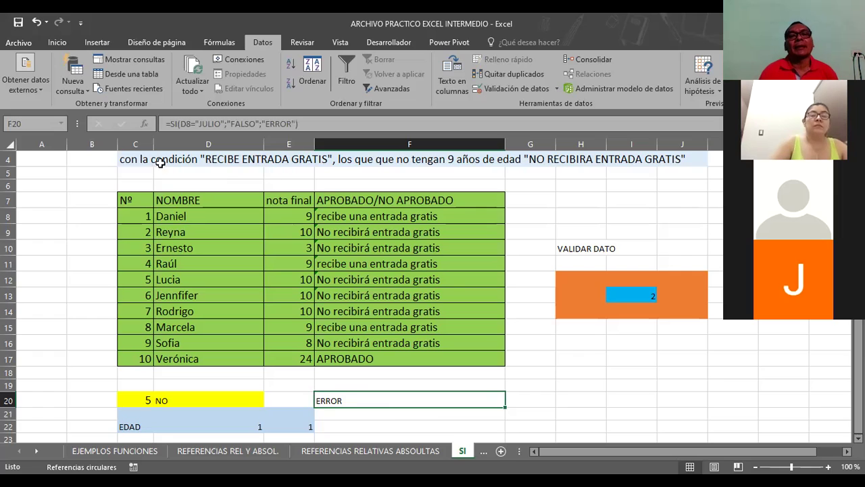
{"action": "left_click", "coordinate": [56, 41]}
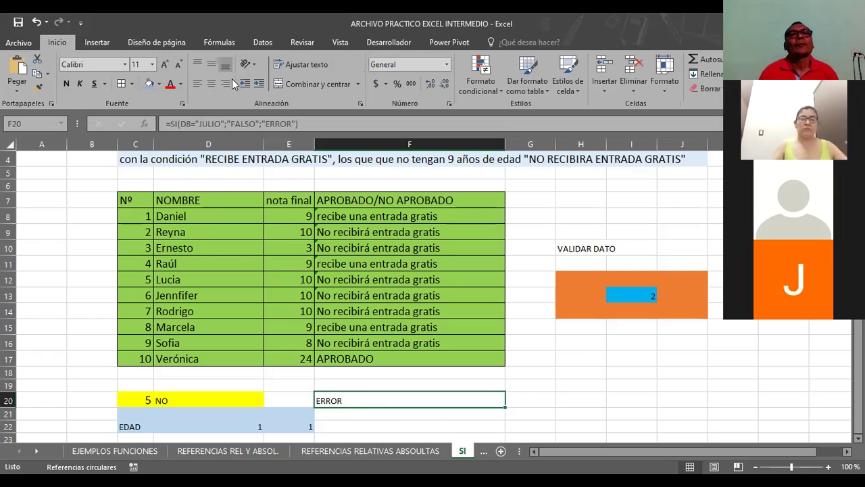
{"action": "left_click", "coordinate": [149, 84]}
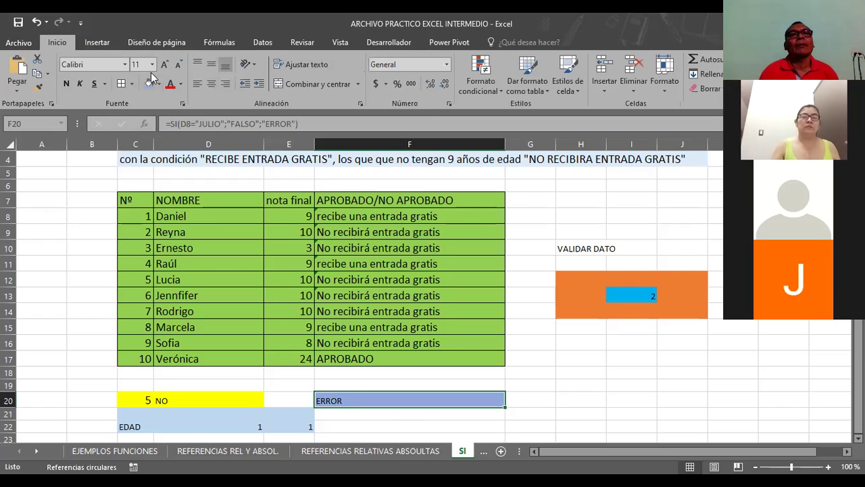
{"action": "key", "text": "ctrl+shift+period"}
{"action": "key", "text": "ctrl+shift+period"}
{"action": "key", "text": "ctrl+shift+period"}
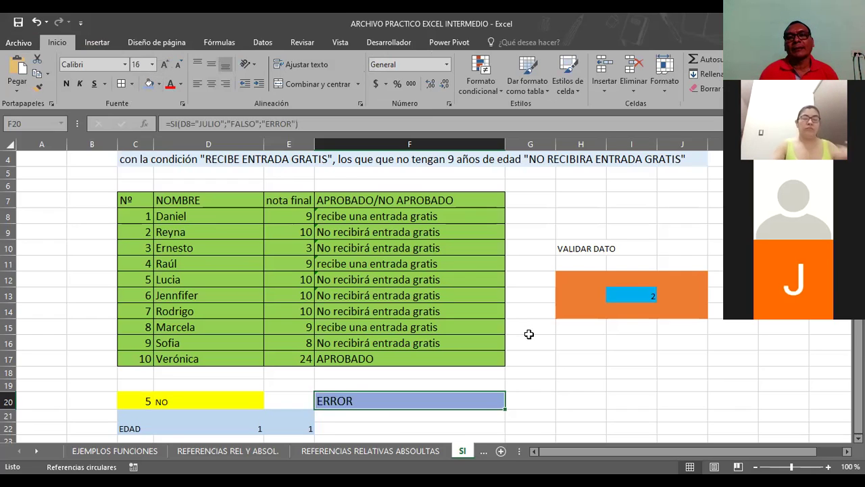
{"action": "left_click", "coordinate": [580, 392]}
{"action": "left_click", "coordinate": [380, 401]}
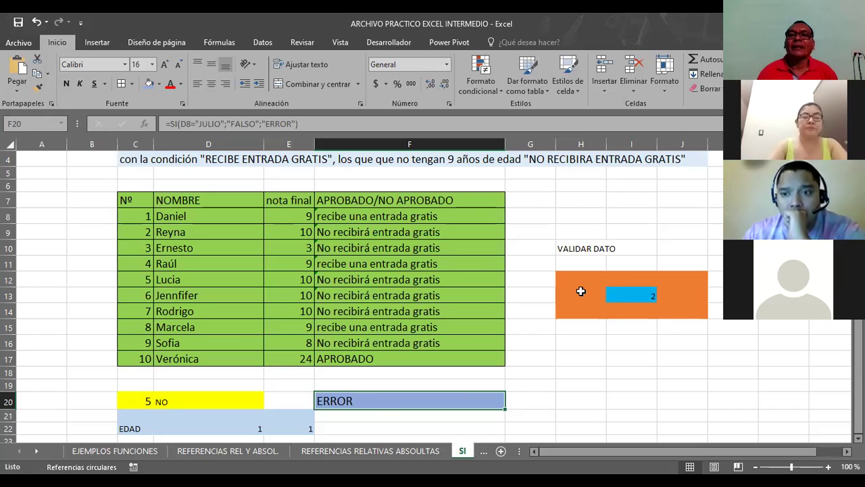
Select I12, then I13 to display its INGRESE NUMERO DEL 1 AL 10 input message.
{"action": "left_click", "coordinate": [623, 277]}
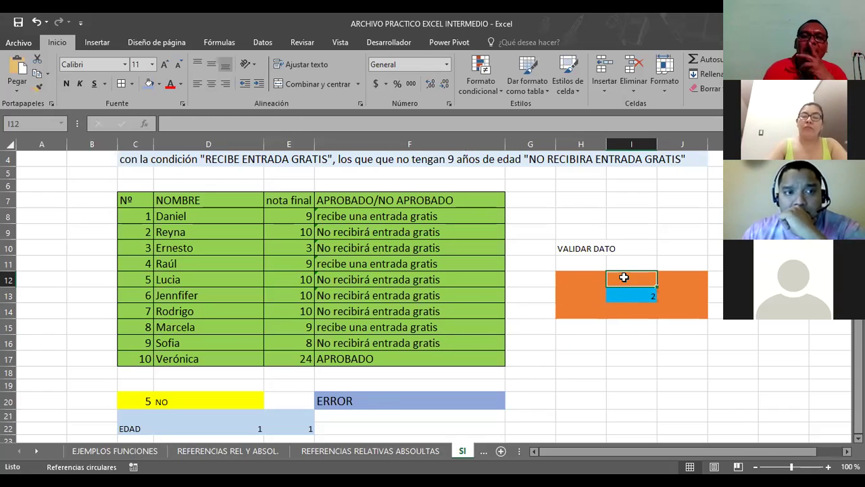
{"action": "left_click", "coordinate": [622, 297]}
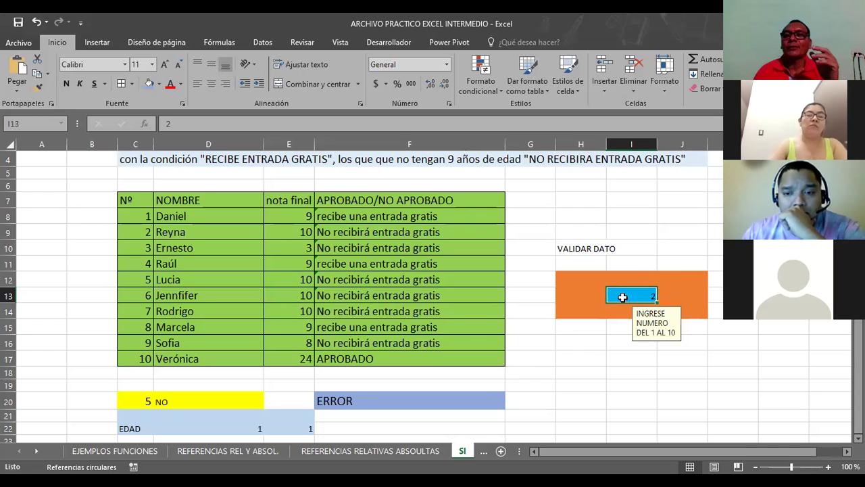
{"action": "left_click", "coordinate": [634, 253]}
{"action": "left_click", "coordinate": [640, 296]}
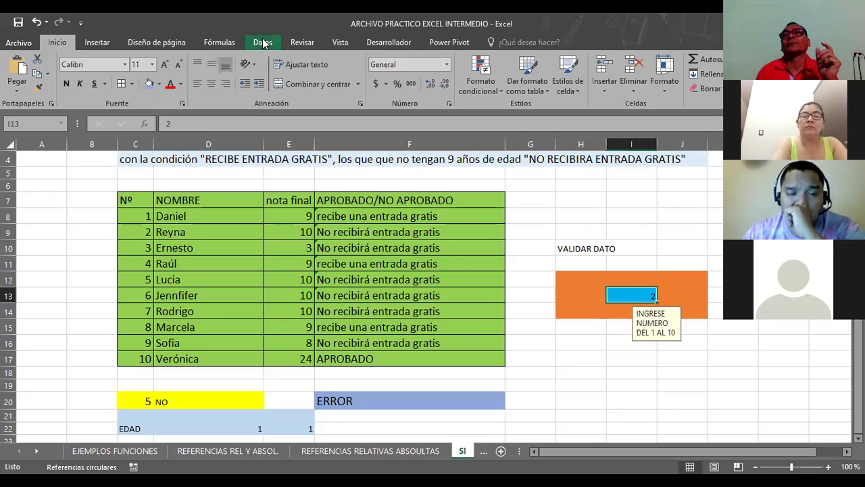
Look over the Validación de datos options on the Datos tab, then select cell H9.
{"action": "left_click", "coordinate": [262, 40]}
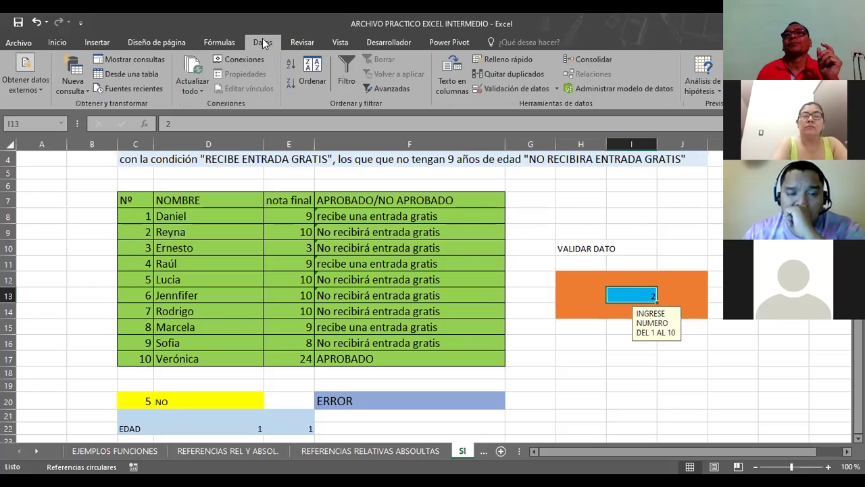
{"action": "left_click", "coordinate": [556, 89]}
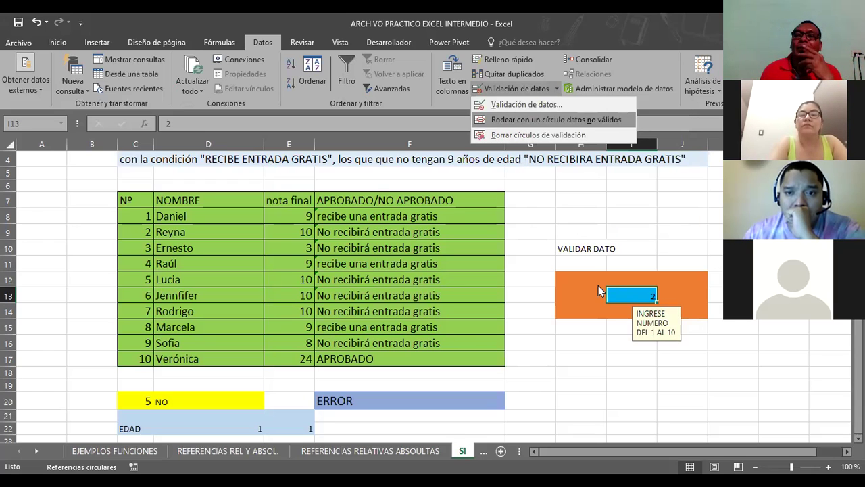
{"action": "left_click", "coordinate": [628, 298]}
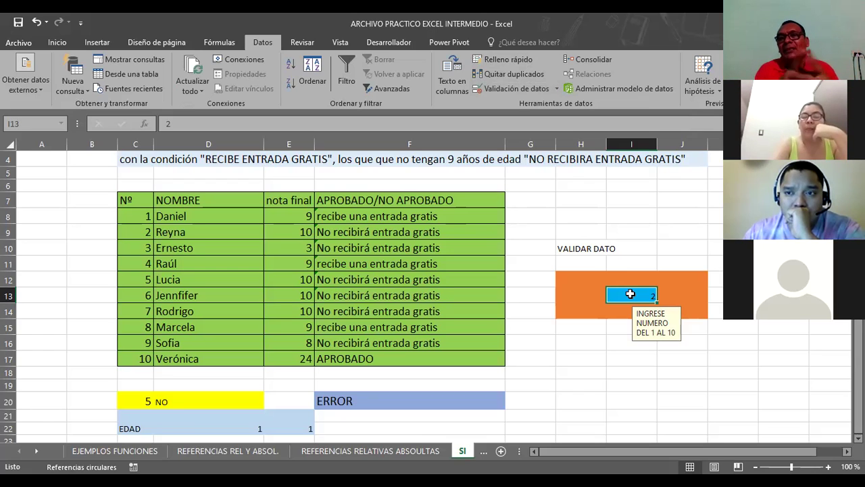
{"action": "left_click", "coordinate": [576, 230]}
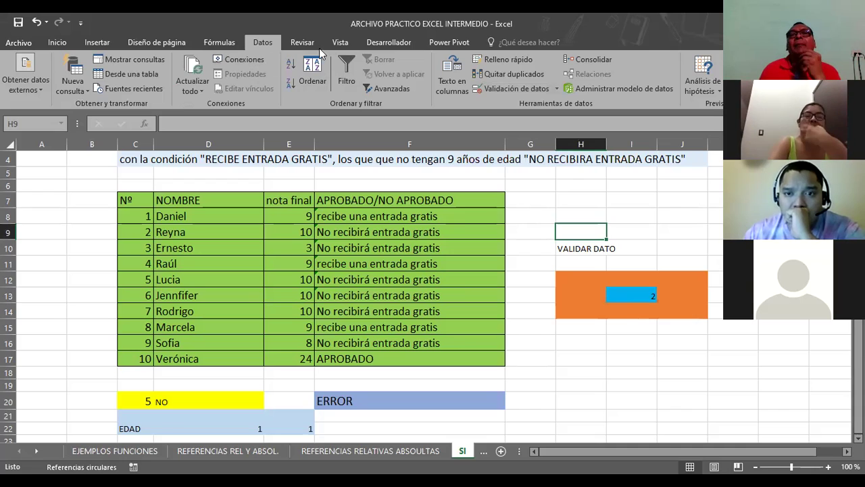
Open H9's data validation settings and set the error alert style to Advertencia after trying Información.
{"action": "left_click", "coordinate": [558, 89]}
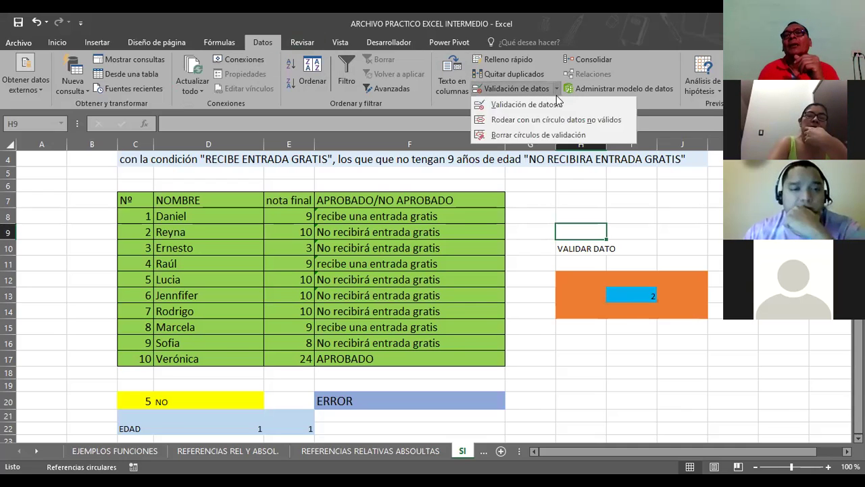
{"action": "left_click", "coordinate": [554, 104]}
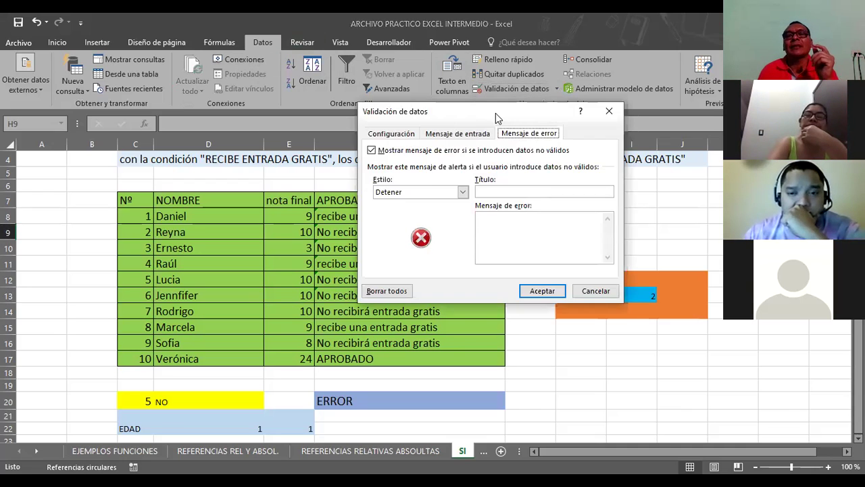
{"action": "left_click_drag", "start_coordinate": [492, 119], "coordinate": [381, 171]}
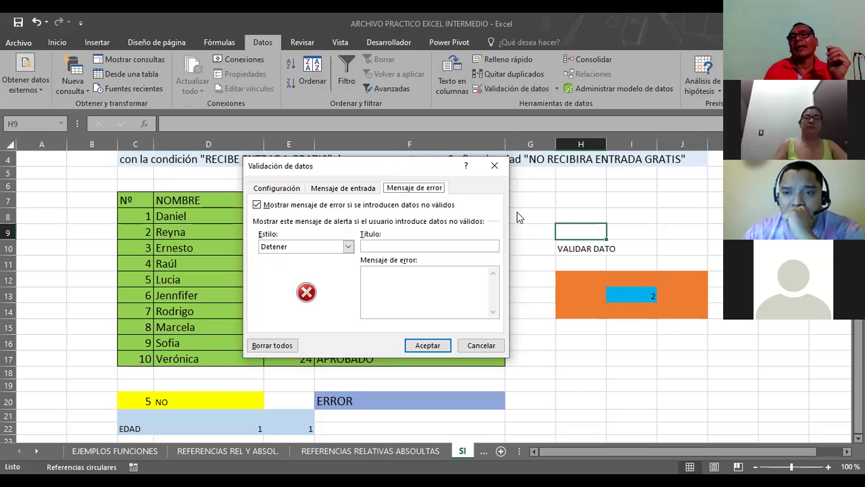
{"action": "left_click", "coordinate": [349, 246]}
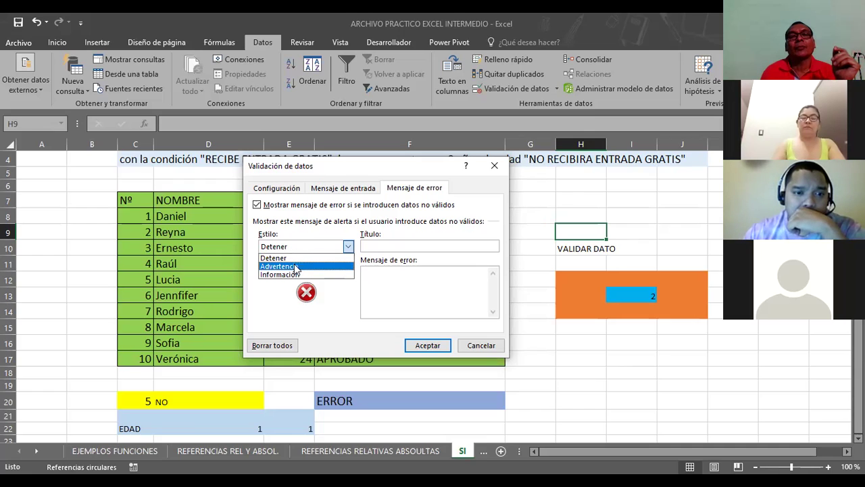
{"action": "left_click", "coordinate": [303, 266]}
{"action": "left_click", "coordinate": [351, 248]}
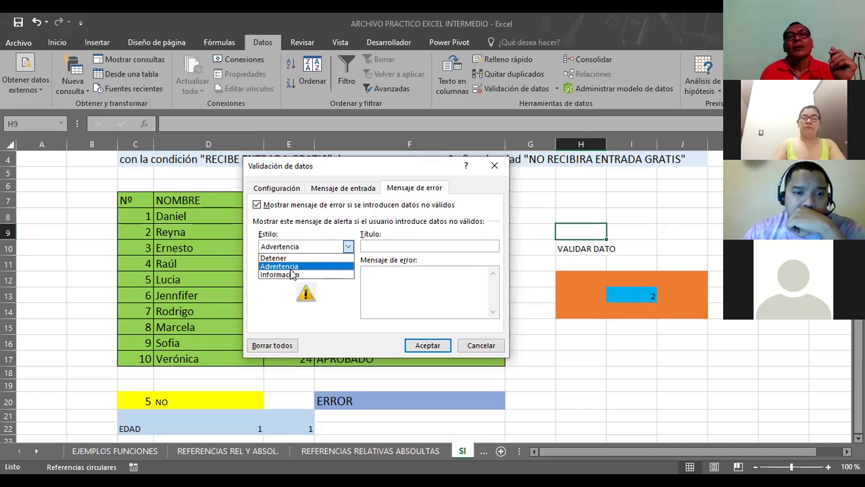
{"action": "left_click", "coordinate": [292, 276]}
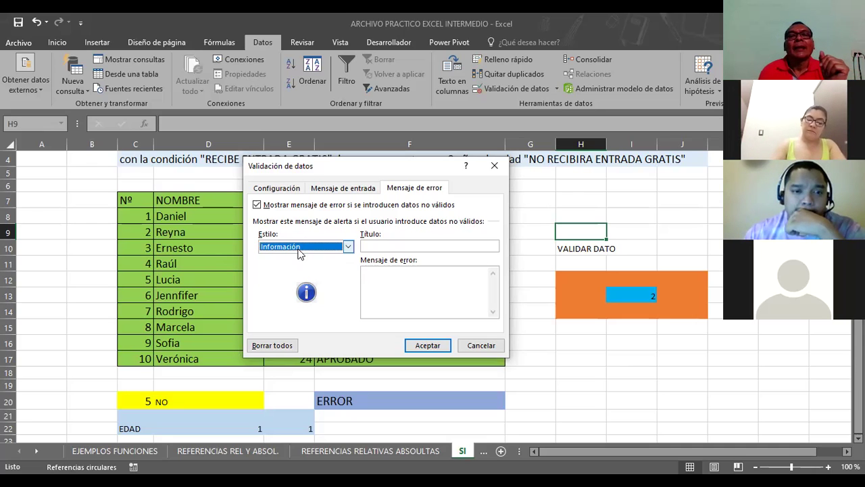
{"action": "left_click", "coordinate": [348, 248]}
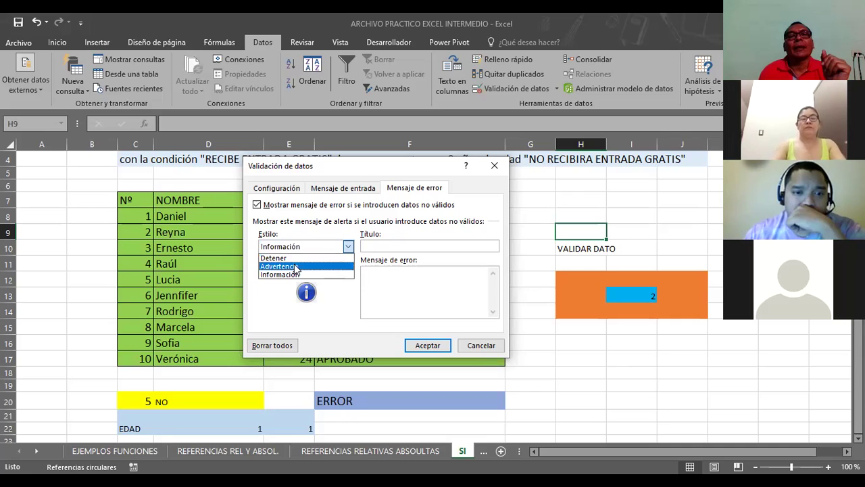
{"action": "left_click", "coordinate": [294, 266]}
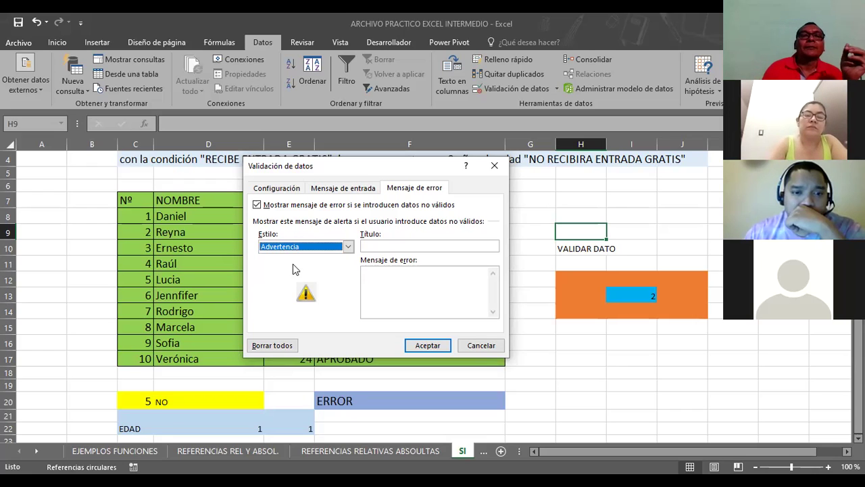
{"action": "left_click", "coordinate": [389, 246]}
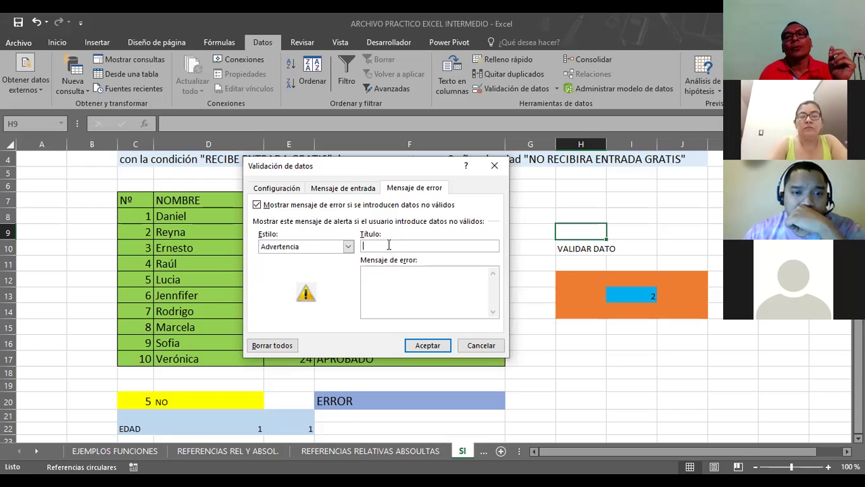
Restrict H9 to Número entero values with minimum 1 and maximum 10.
{"action": "left_click", "coordinate": [274, 190]}
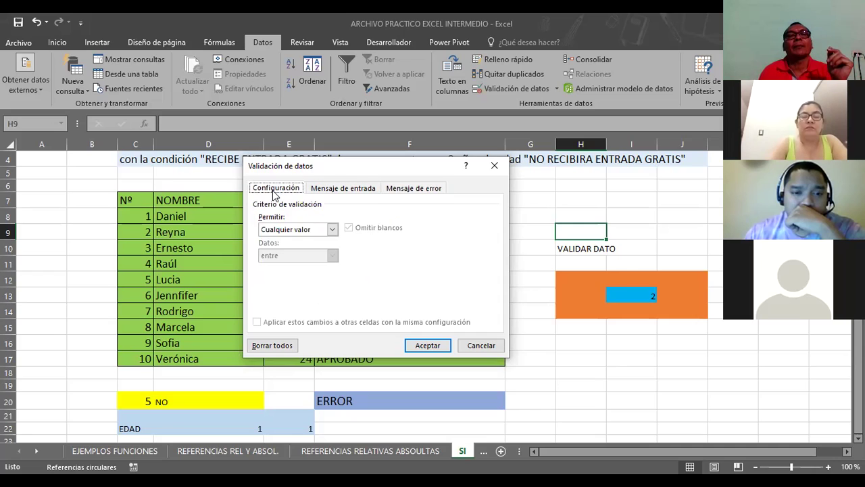
{"action": "left_click", "coordinate": [333, 230]}
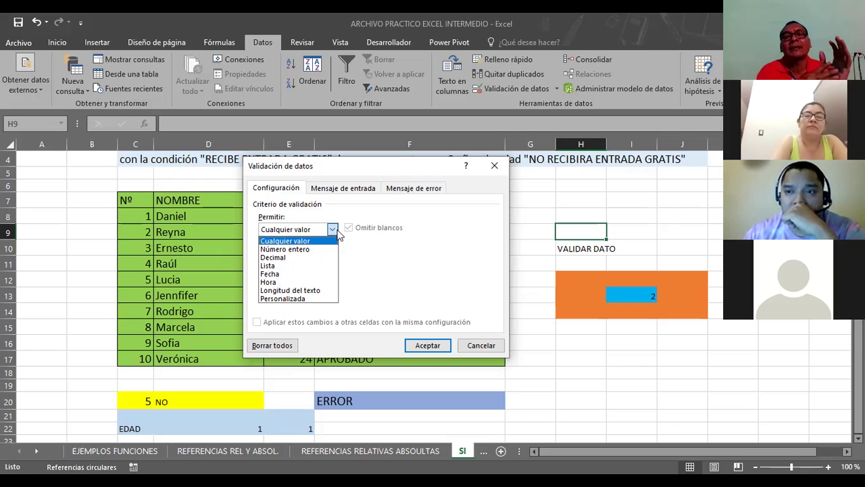
{"action": "left_click", "coordinate": [282, 250]}
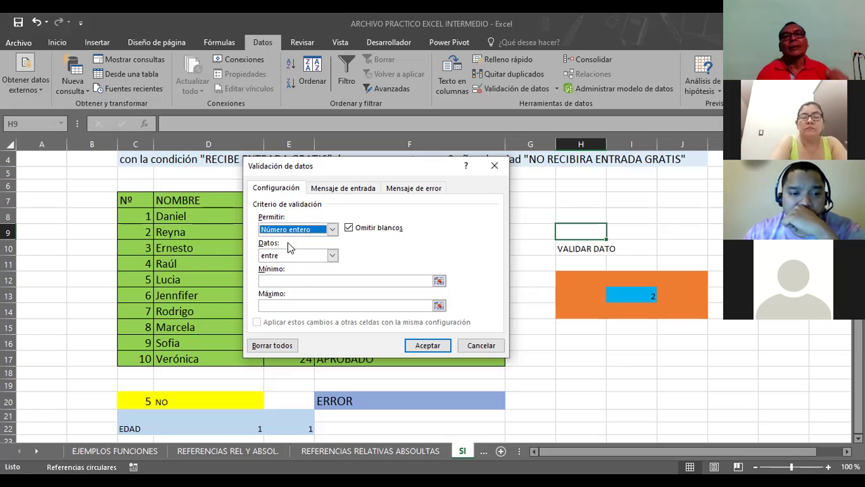
{"action": "left_click", "coordinate": [285, 280]}
{"action": "type", "text": "1"}
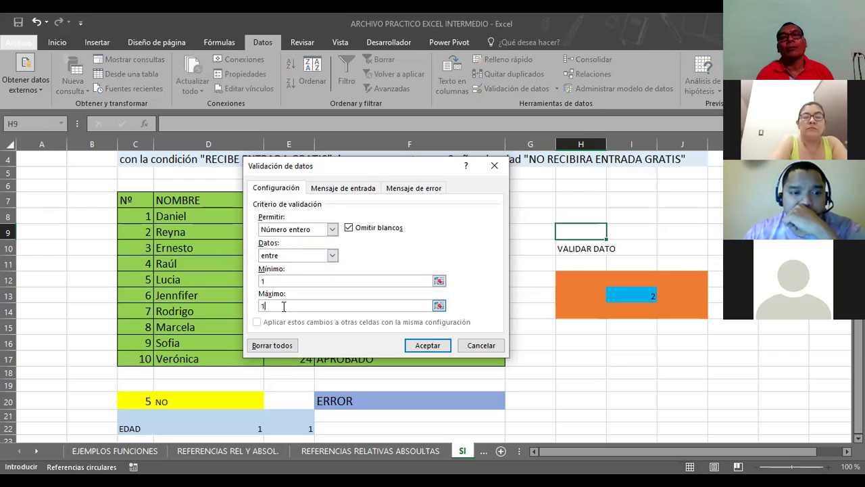
{"action": "type", "text": "0"}
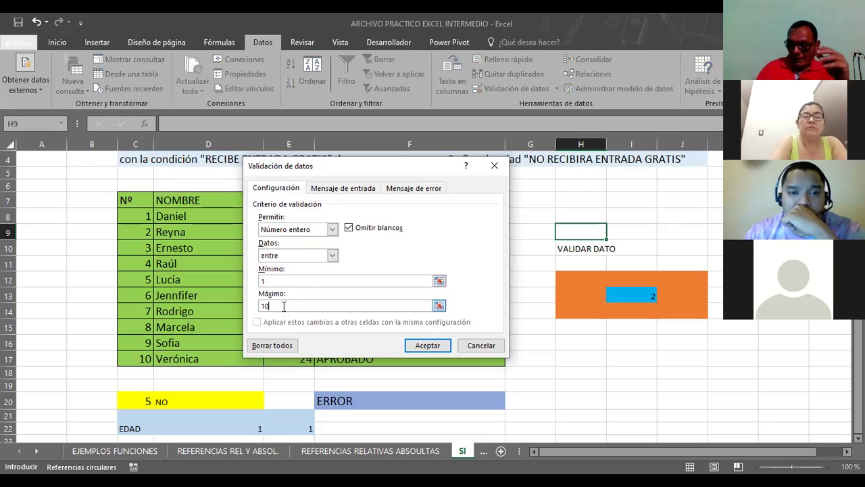
{"action": "type", "text": "6565"}
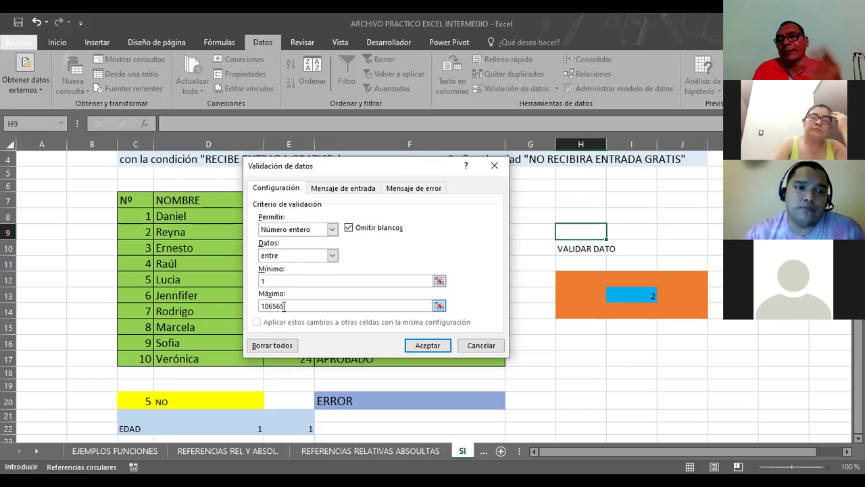
{"action": "key", "text": "BackSpace"}
{"action": "key", "text": "BackSpace"}
{"action": "key", "text": "BackSpace"}
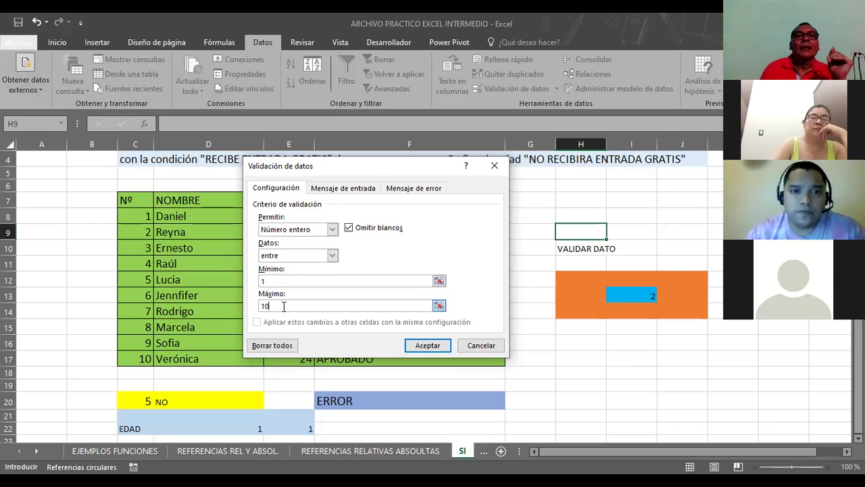
{"action": "left_click", "coordinate": [334, 190]}
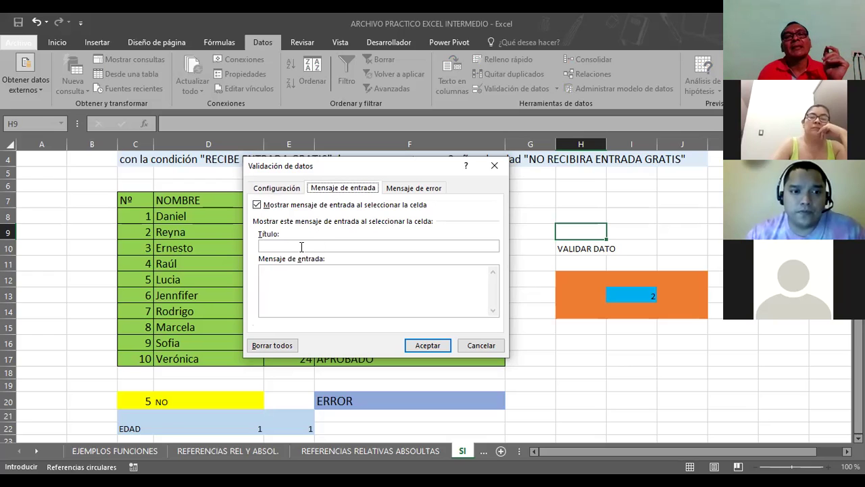
Set H9's input message to RECUERDE PUEDE USAR NUMEROS DEL 1 A 10 with title OBSERVE.
{"action": "left_click", "coordinate": [276, 271]}
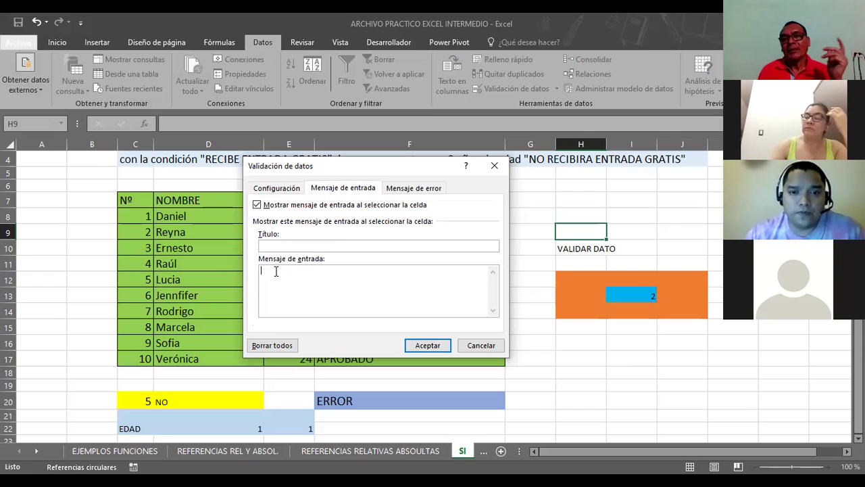
{"action": "type", "text": "RECUERDE"}
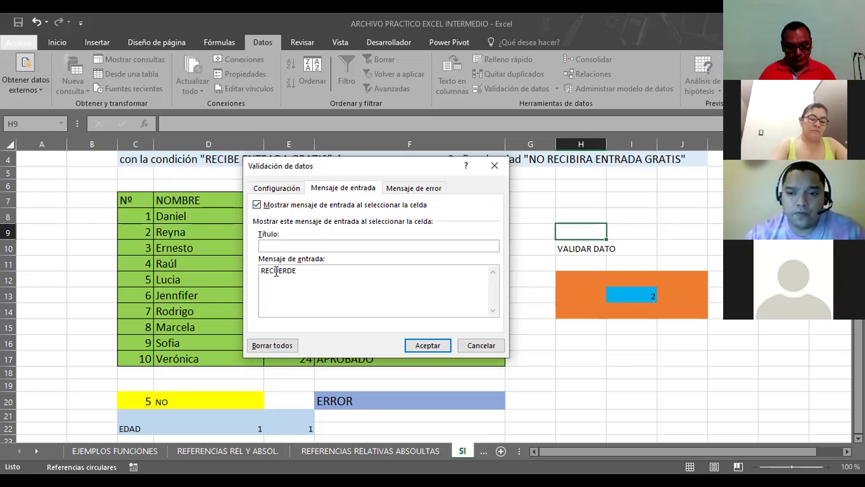
{"action": "type", "text": " PUEDE USAR NUMEROS "}
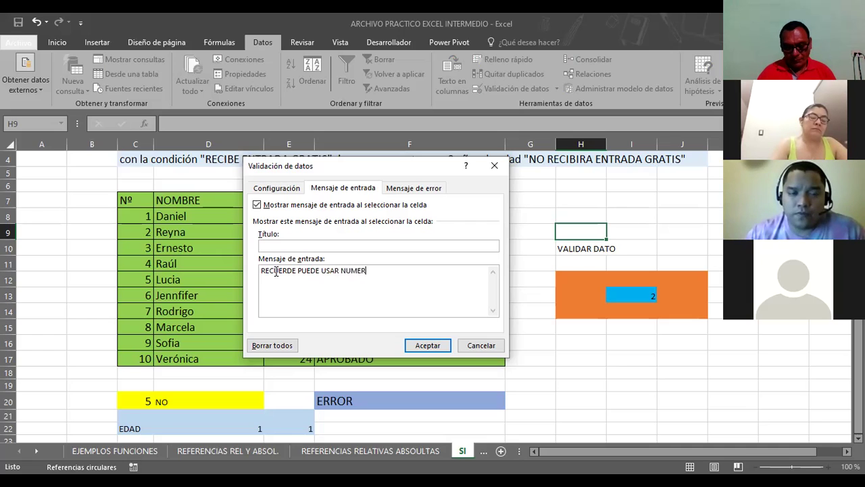
{"action": "type", "text": "DEL 1 A 10"}
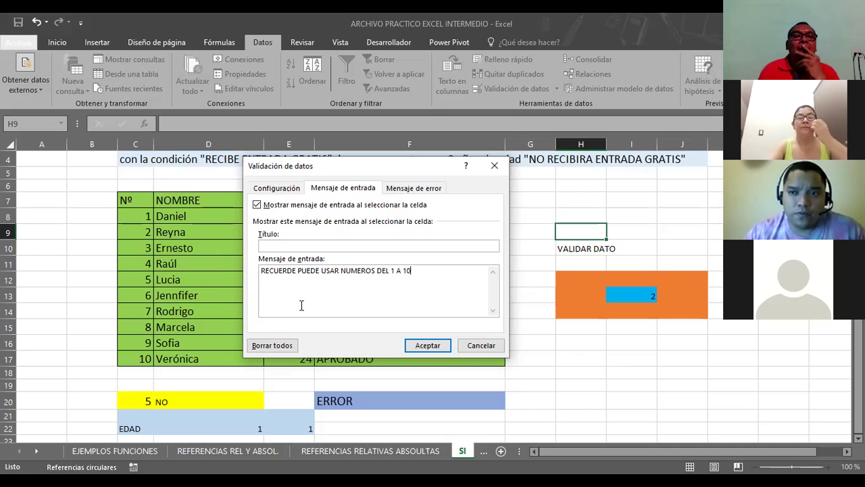
{"action": "left_click", "coordinate": [397, 192]}
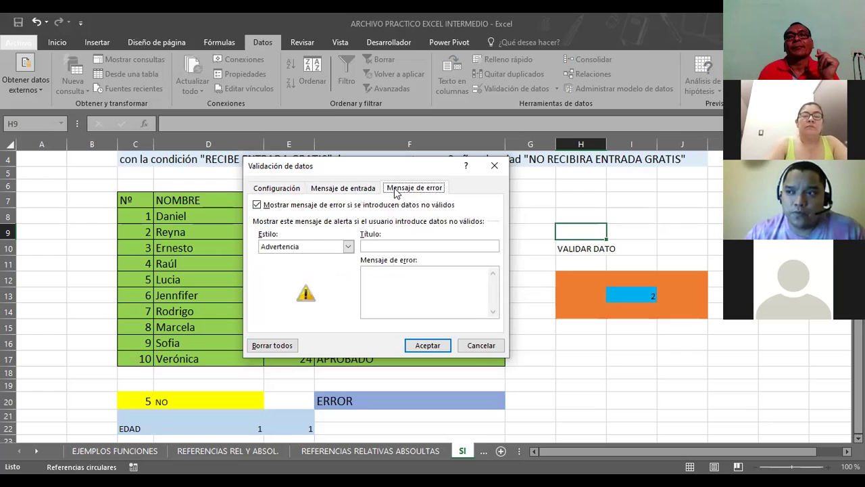
{"action": "left_click", "coordinate": [332, 190]}
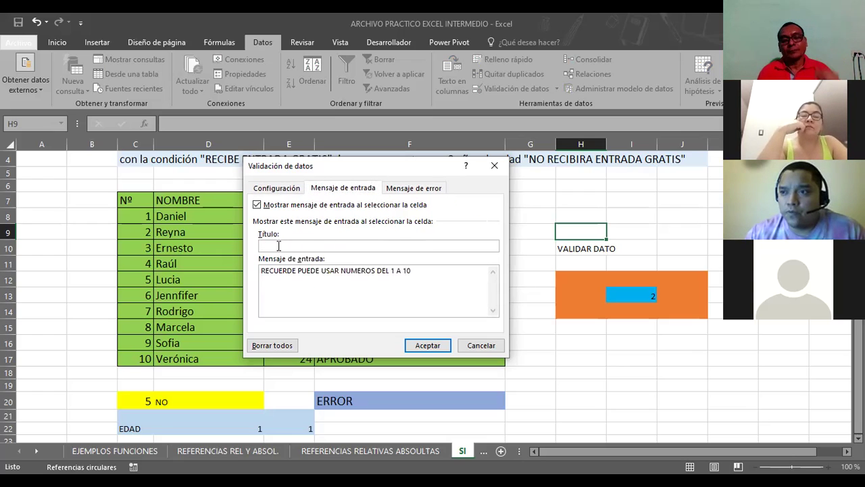
{"action": "type", "text": "O"}
{"action": "key", "text": "BackSpace"}
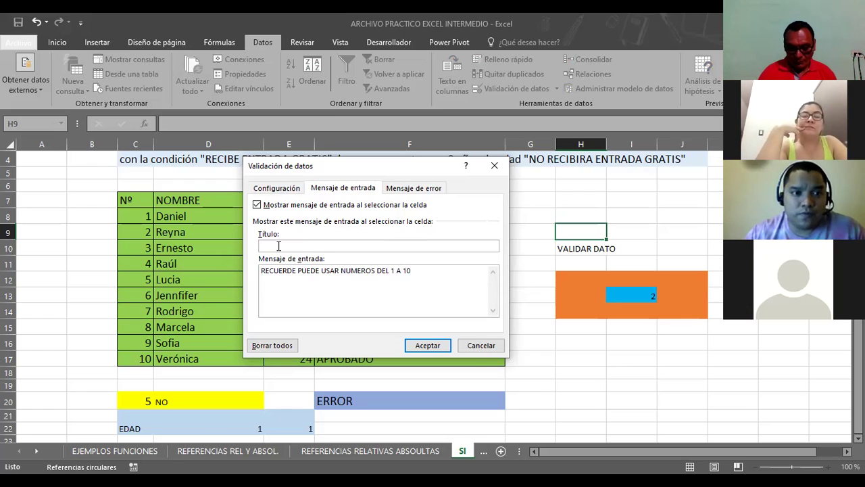
{"action": "type", "text": "OBSERVE"}
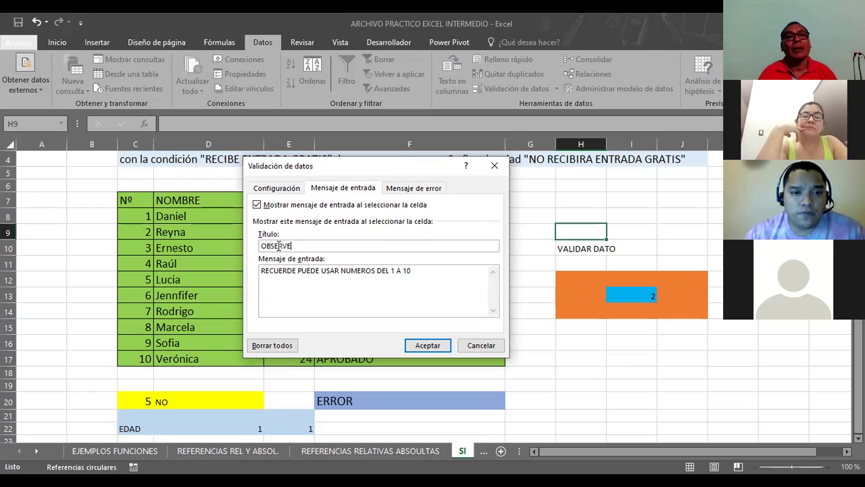
{"action": "left_click", "coordinate": [408, 187]}
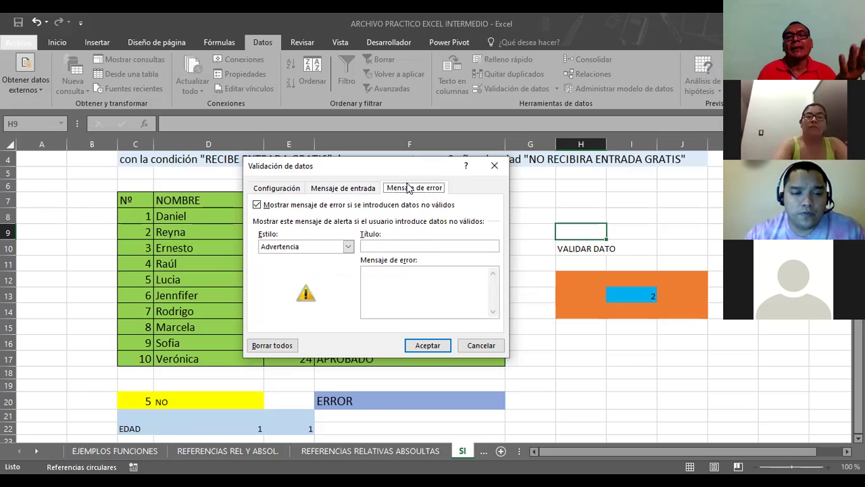
Give H9 the warning title ADVERTENCIA and message NUMERO NO PERMITIDO, then apply the rule.
{"action": "left_click", "coordinate": [382, 248]}
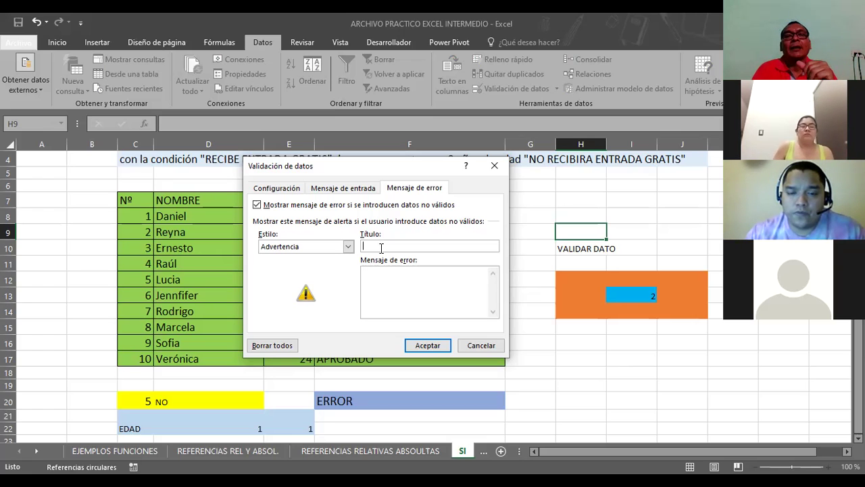
{"action": "type", "text": "ADVER"}
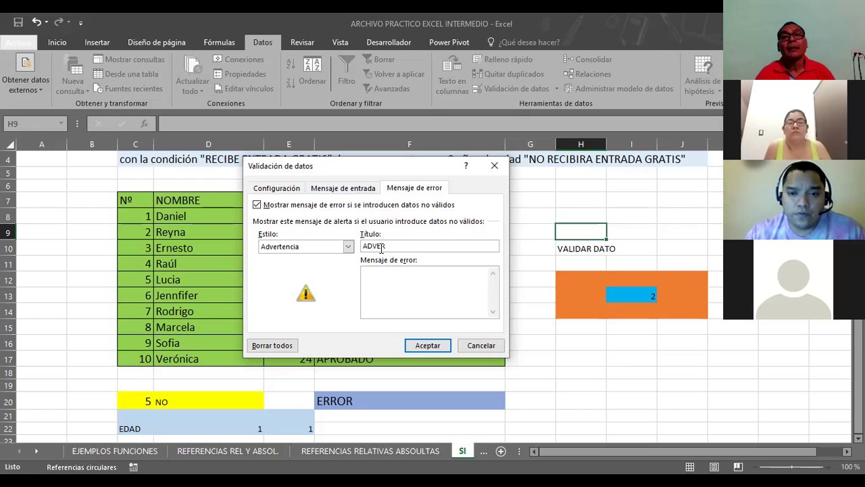
{"action": "type", "text": "TENCIA"}
{"action": "left_click", "coordinate": [398, 280]}
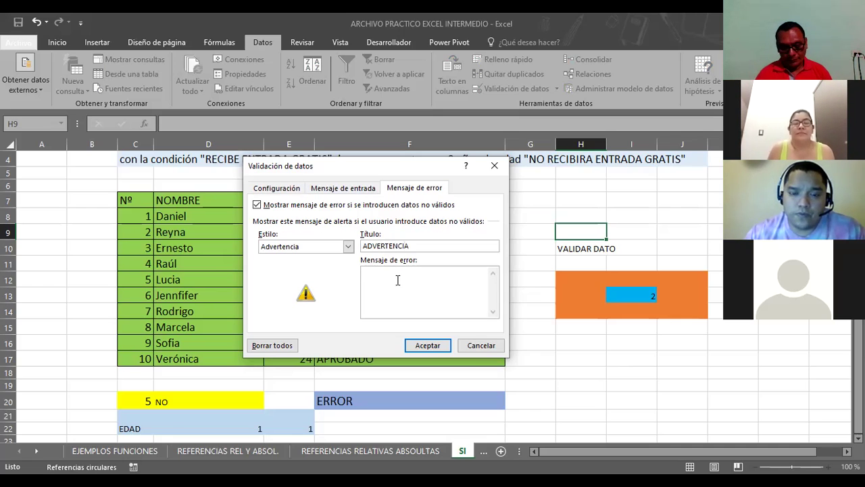
{"action": "type", "text": "NUMERO NO PERMITIDO"}
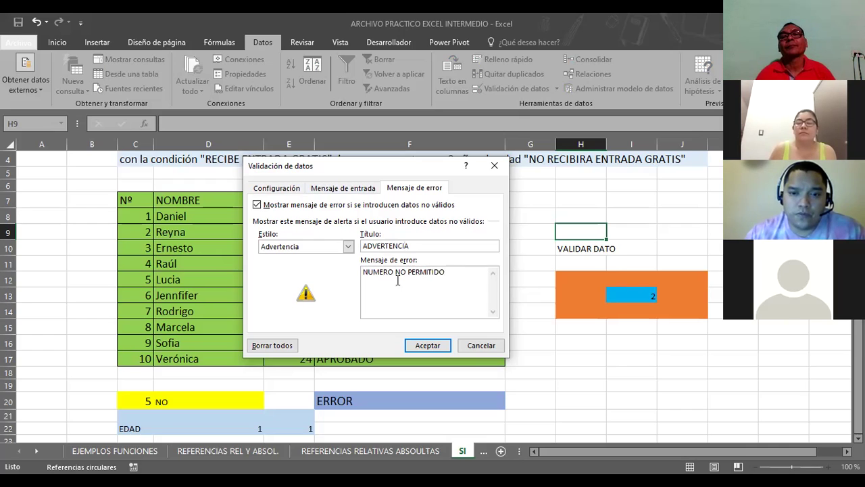
{"action": "left_click", "coordinate": [424, 346]}
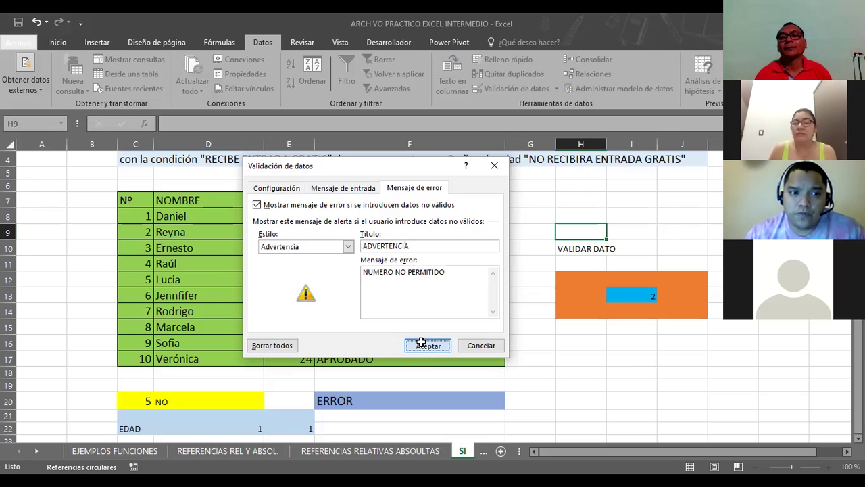
Fill H9 with light orange and reselect it to show the OBSERVE prompt.
{"action": "left_click", "coordinate": [587, 203]}
{"action": "left_click", "coordinate": [578, 232]}
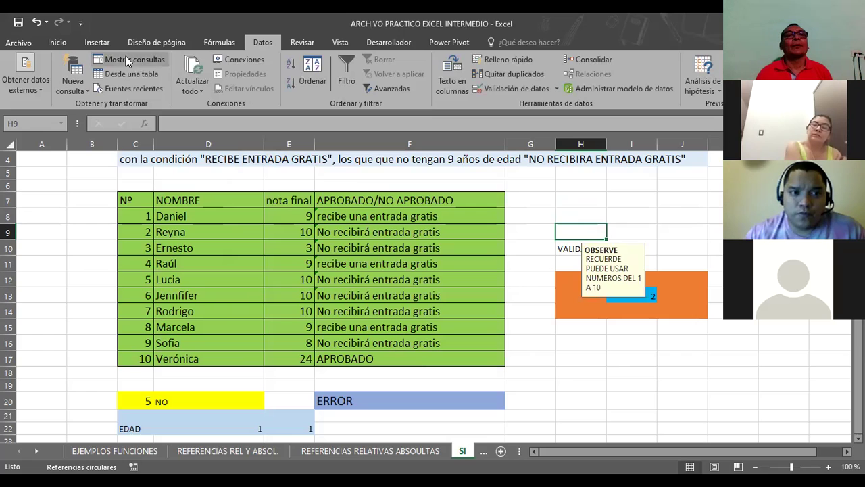
{"action": "left_click", "coordinate": [58, 42]}
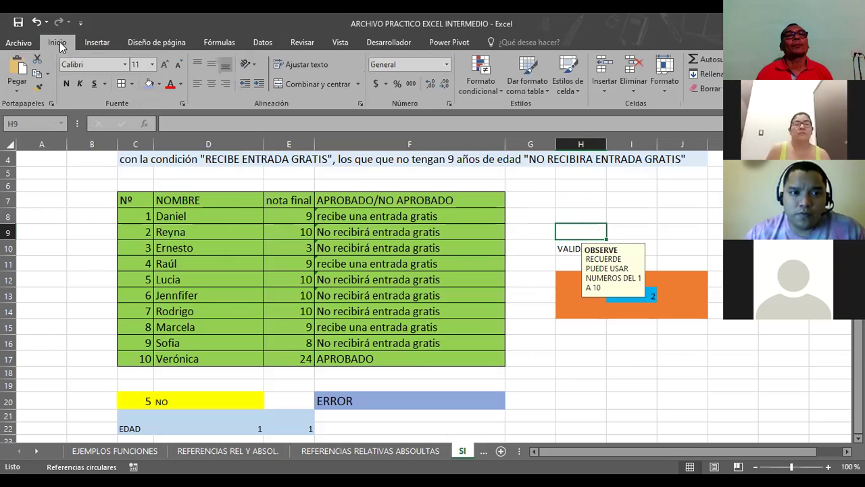
{"action": "left_click", "coordinate": [161, 84]}
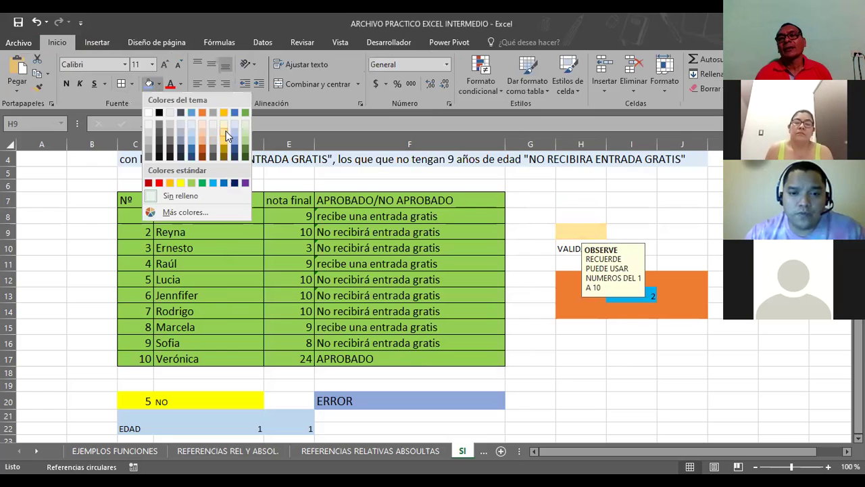
{"action": "left_click", "coordinate": [577, 195]}
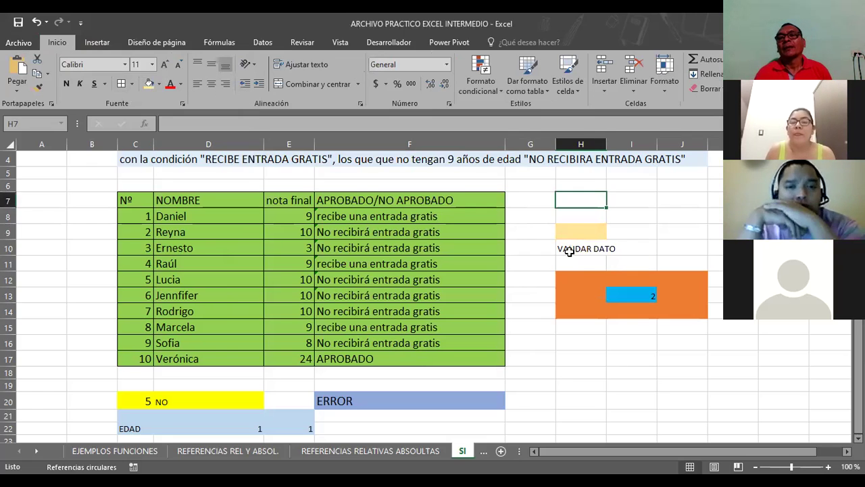
{"action": "left_click", "coordinate": [574, 248]}
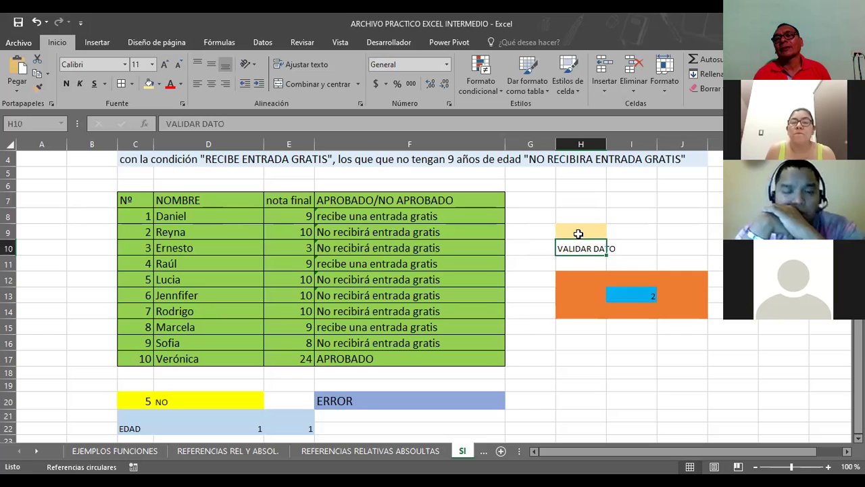
{"action": "left_click", "coordinate": [575, 230]}
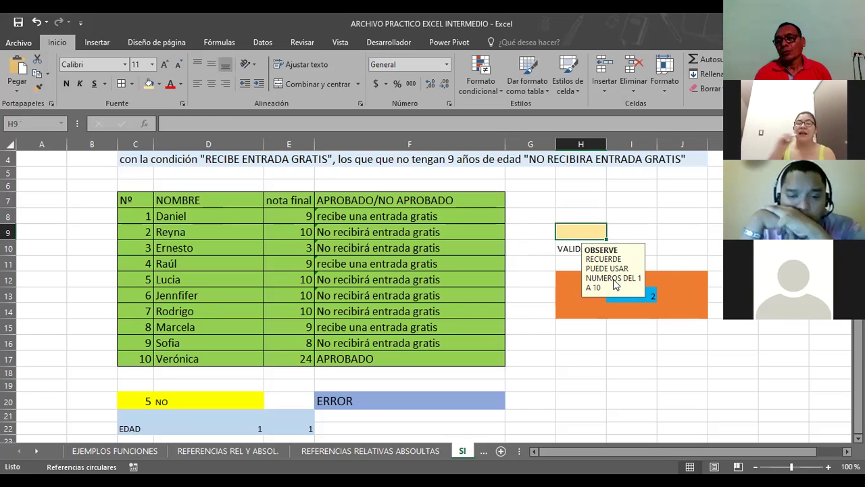
Test H9's validation by entering P and then UNO, accepting each past the warning.
{"action": "left_click", "coordinate": [570, 213]}
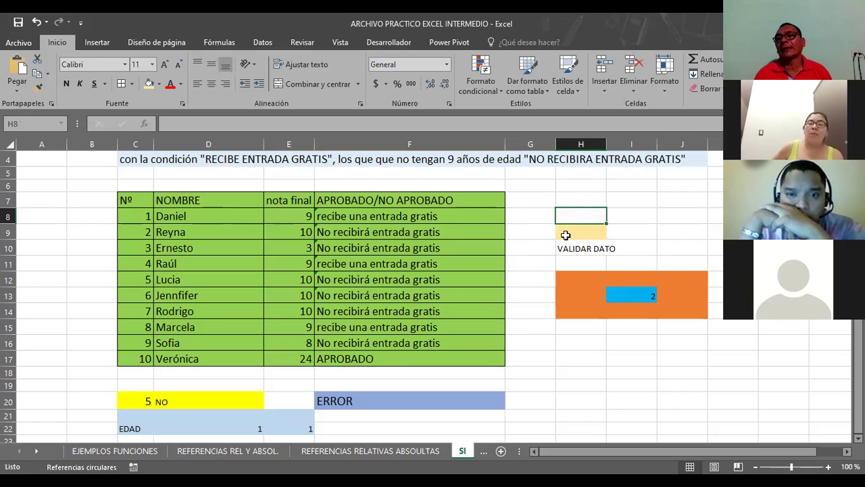
{"action": "left_click", "coordinate": [568, 235]}
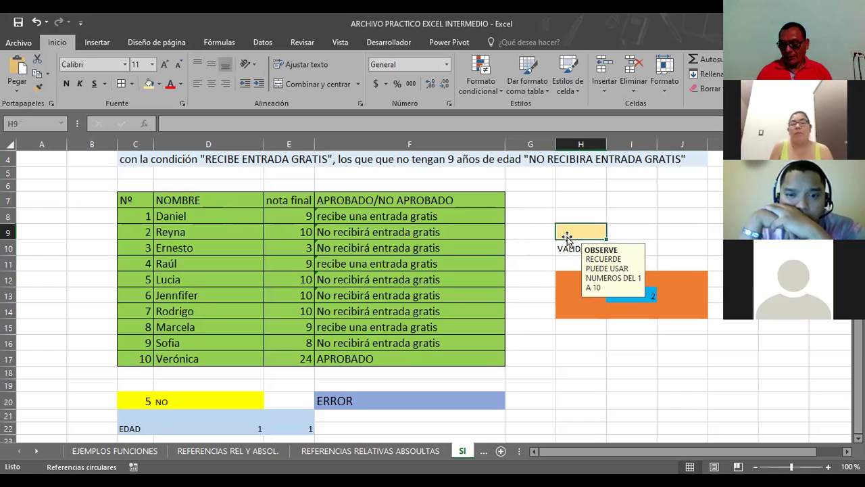
{"action": "type", "text": "P"}
{"action": "key", "text": "Return"}
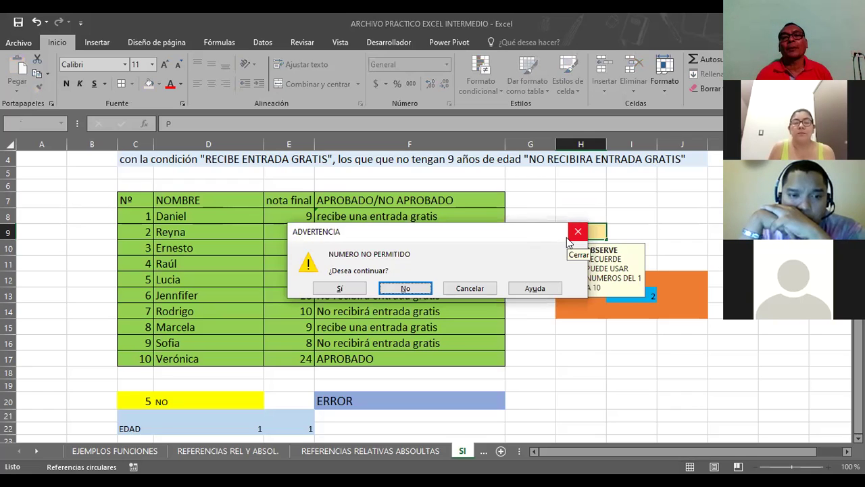
{"action": "left_click", "coordinate": [345, 290]}
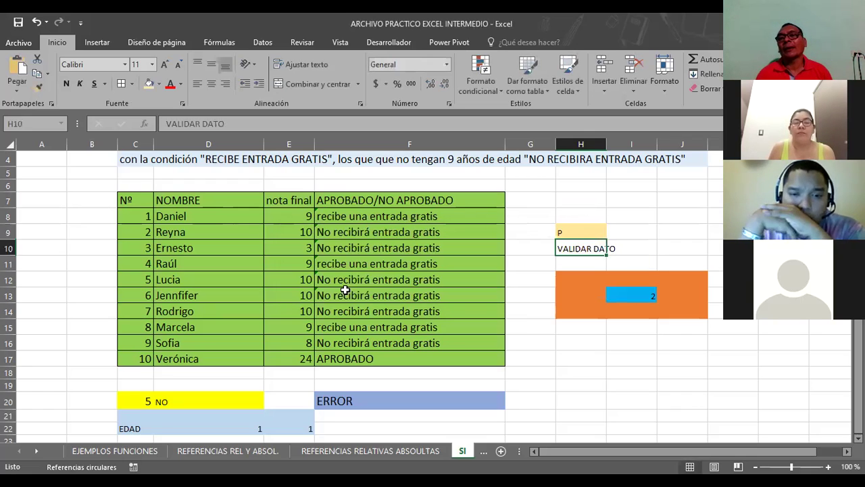
{"action": "left_click", "coordinate": [580, 233]}
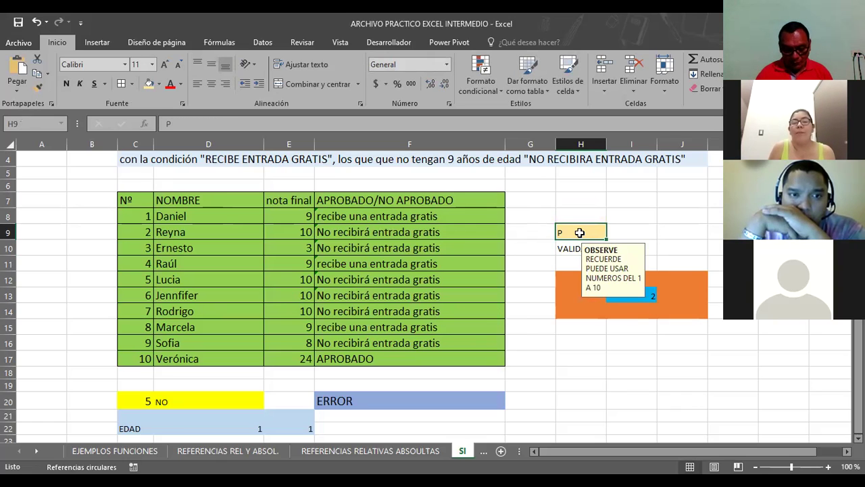
{"action": "type", "text": "UNO"}
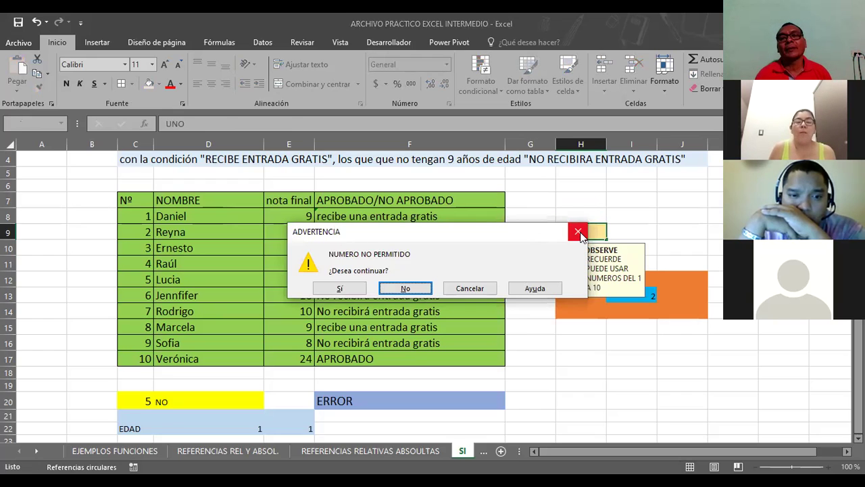
{"action": "left_click", "coordinate": [349, 292]}
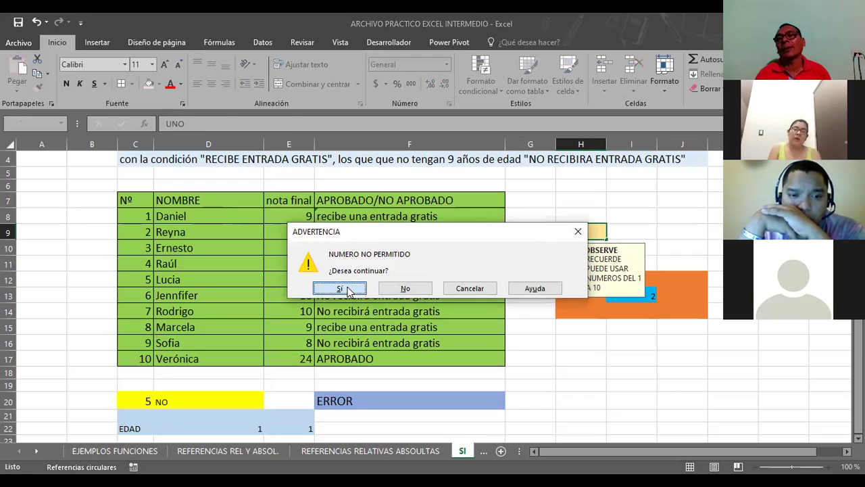
Enter 45 in H9, accept it despite the out-of-range warning, and reselect H9.
{"action": "key", "text": "Up"}
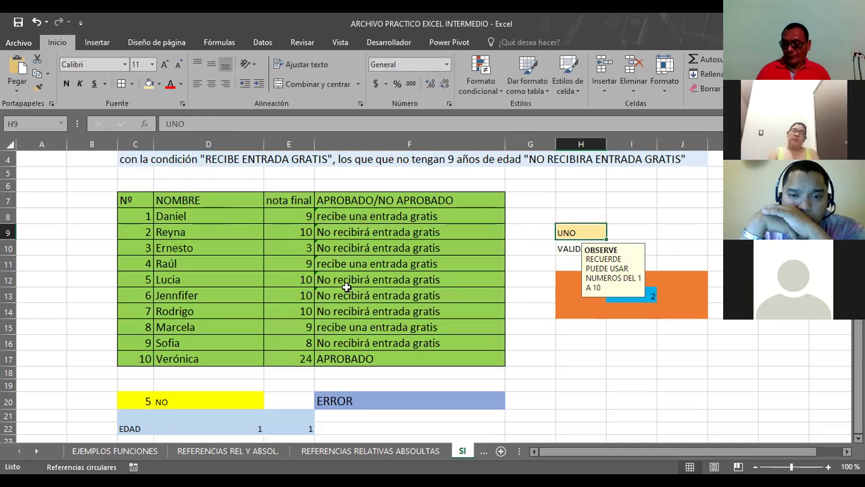
{"action": "type", "text": "45"}
{"action": "key", "text": "Return"}
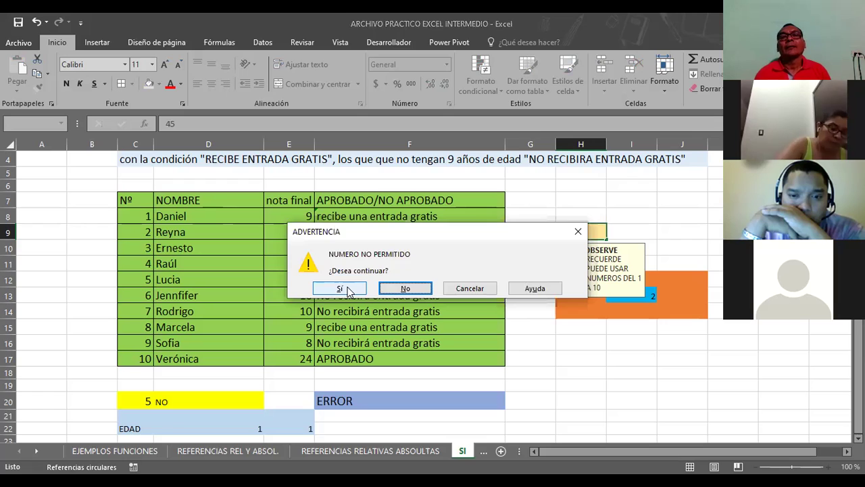
{"action": "left_click", "coordinate": [347, 290]}
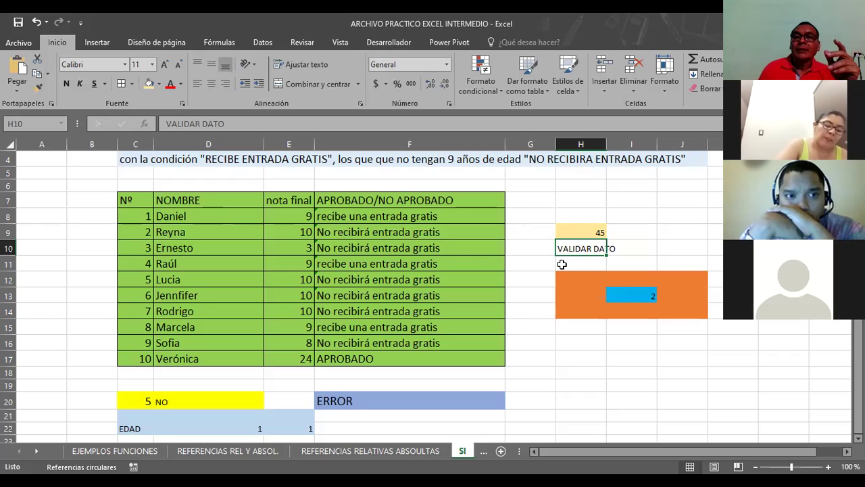
{"action": "key", "text": "Up"}
{"action": "key", "text": "Down"}
{"action": "key", "text": "Up"}
{"action": "key", "text": "Down"}
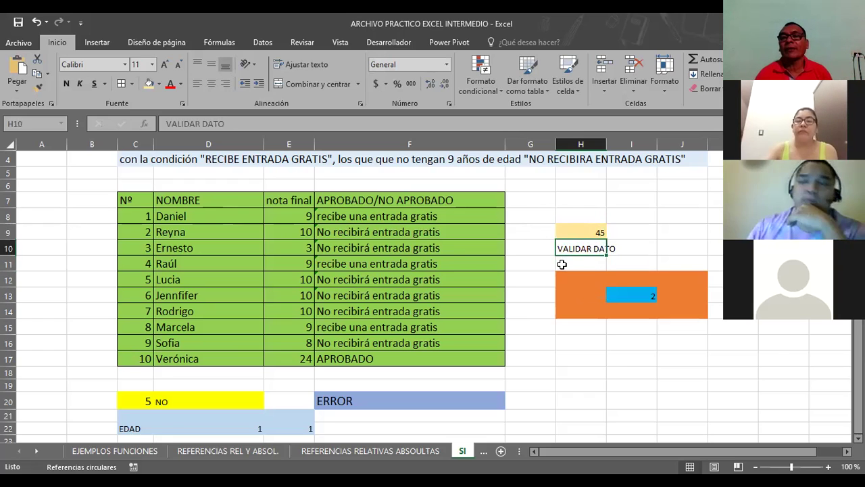
{"action": "key", "text": "Up"}
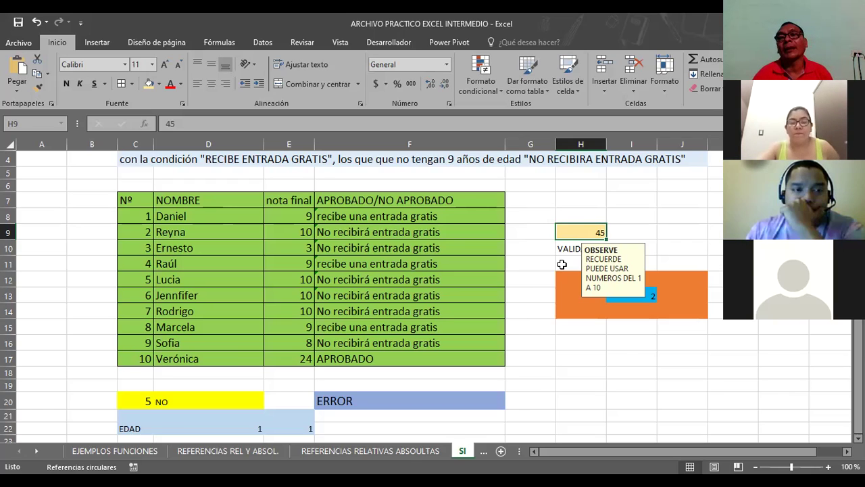
Enter 4, then 6, then 10 in H9, leaving 10 within the allowed 1–10 range.
{"action": "key", "text": "BackSpace"}
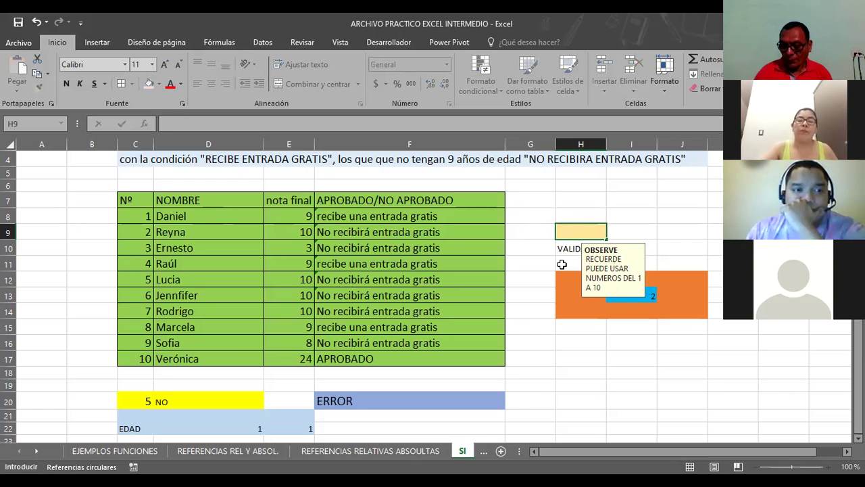
{"action": "type", "text": "4"}
{"action": "key", "text": "Return"}
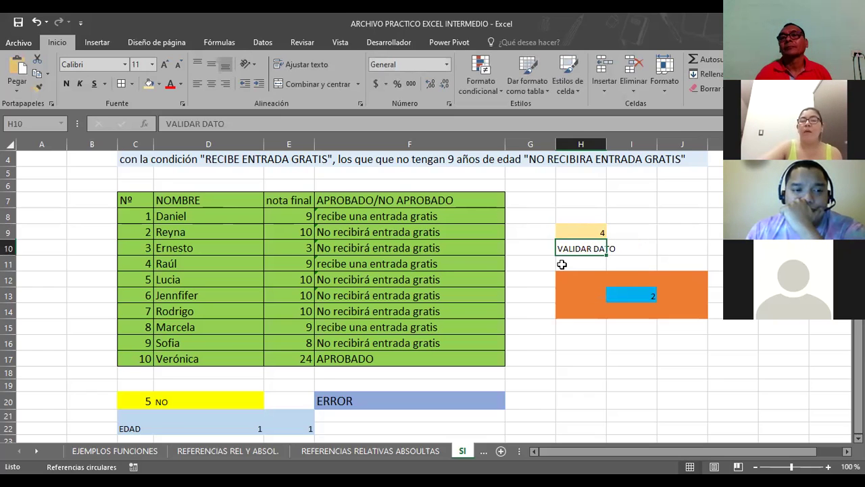
{"action": "key", "text": "Up"}
{"action": "type", "text": "6"}
{"action": "key", "text": "Return"}
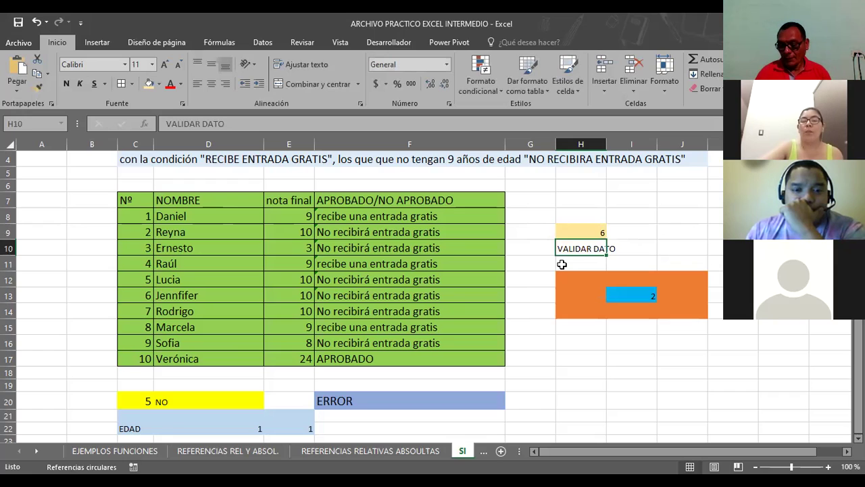
{"action": "key", "text": "Up"}
{"action": "type", "text": "1"}
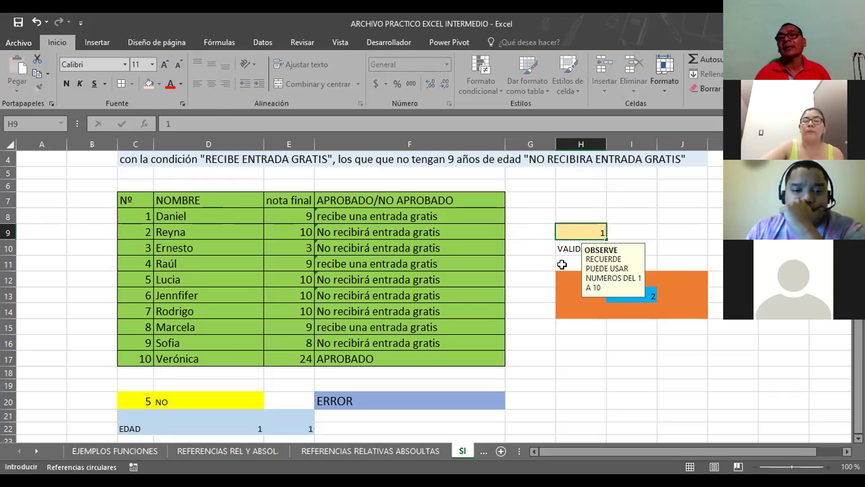
{"action": "key", "text": "Return"}
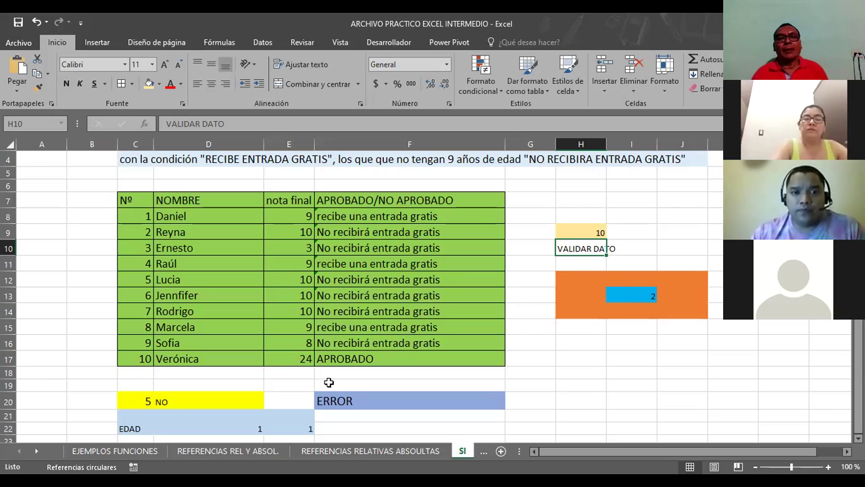
Review the SI formula in F8 and the nota final value in E8.
{"action": "left_click", "coordinate": [369, 284]}
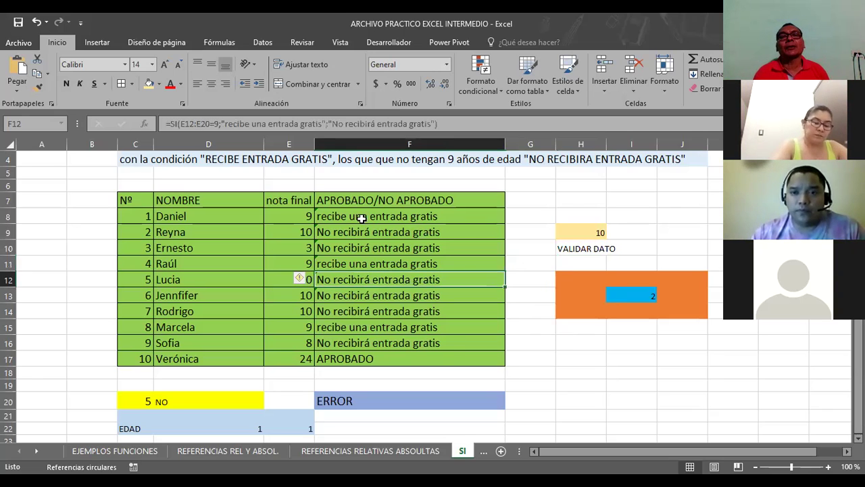
{"action": "left_click", "coordinate": [363, 216]}
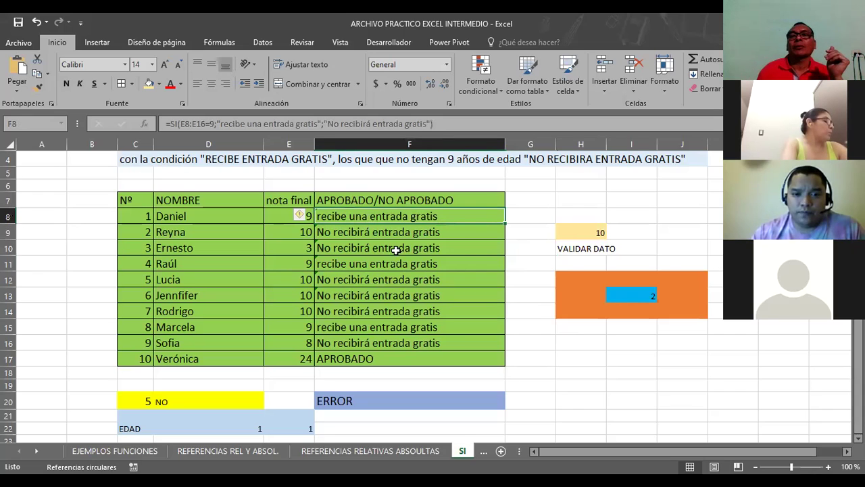
{"action": "left_click", "coordinate": [286, 213]}
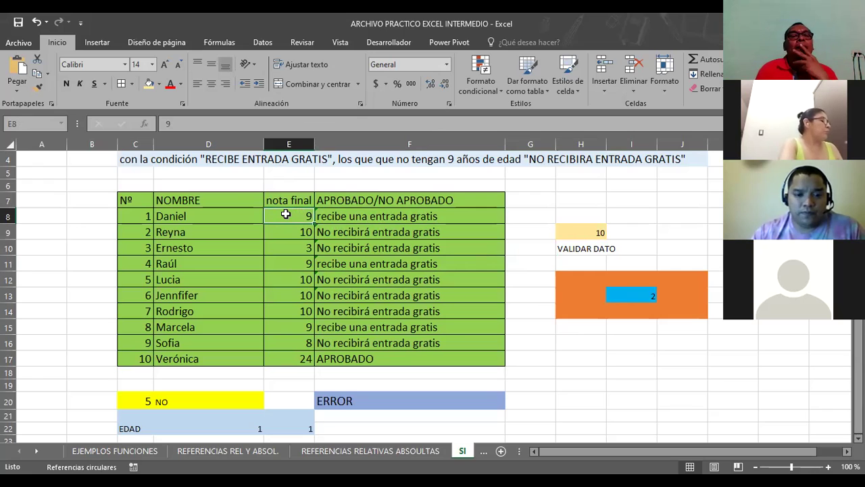
{"action": "left_click", "coordinate": [376, 219]}
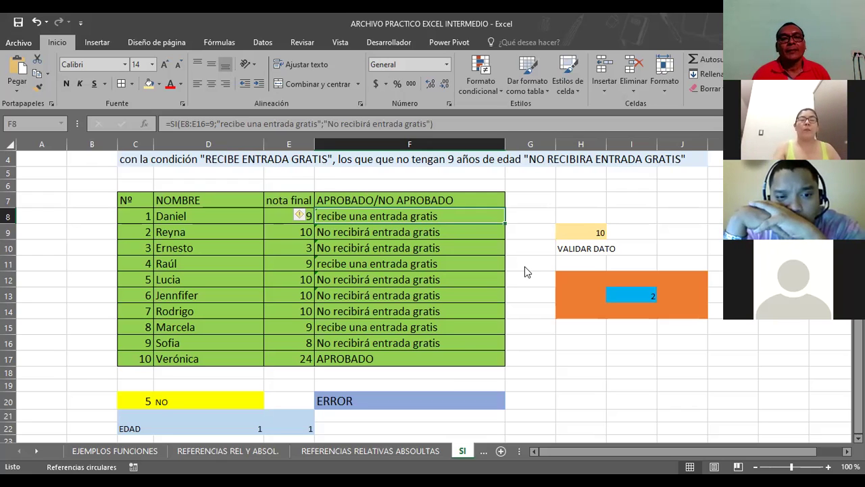
Scroll the sheet tabs to bring the FUNCIONES sheet into view.
{"action": "left_click", "coordinate": [36, 452]}
{"action": "left_click", "coordinate": [36, 451]}
{"action": "left_click", "coordinate": [36, 452]}
{"action": "left_click", "coordinate": [36, 451]}
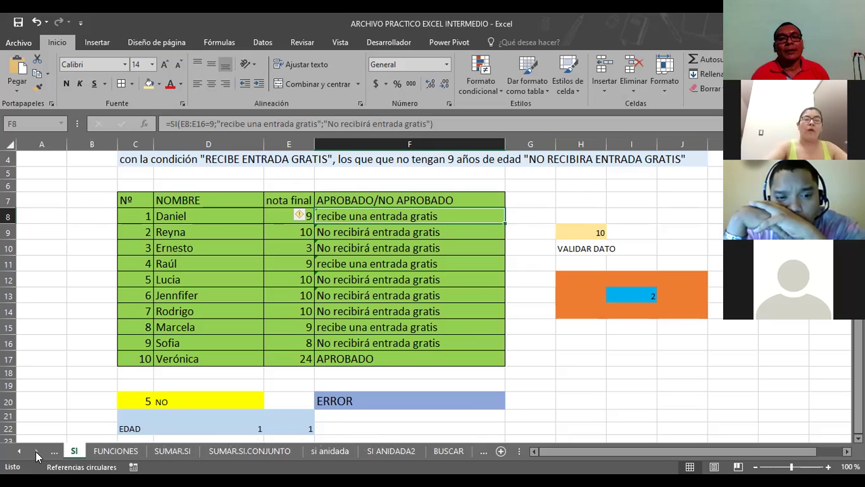
{"action": "left_click", "coordinate": [111, 451]}
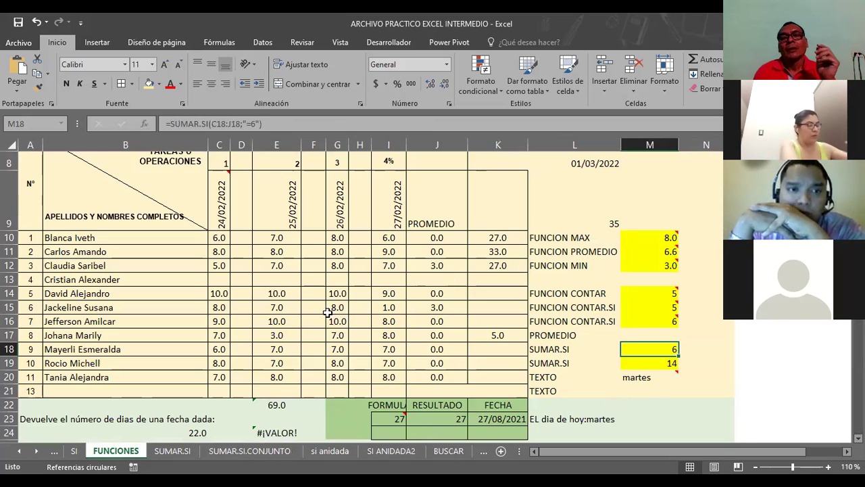
{"action": "left_click", "coordinate": [647, 308]}
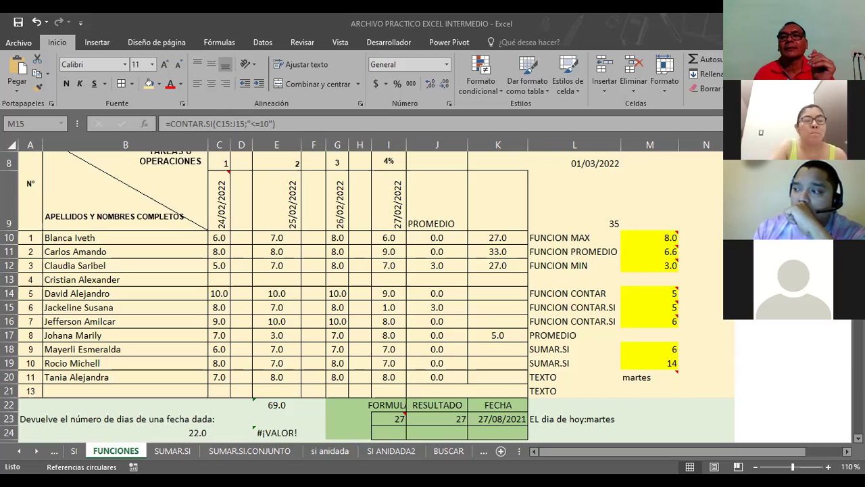
{"action": "left_click", "coordinate": [654, 307]}
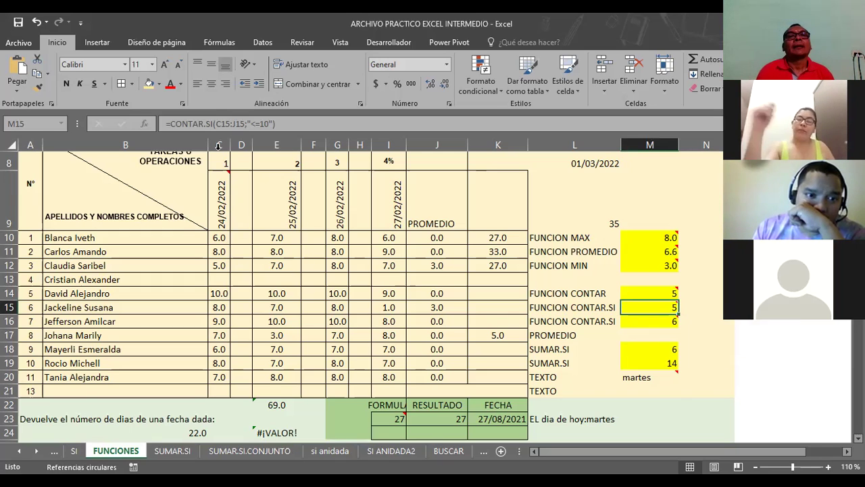
{"action": "left_click", "coordinate": [218, 238]}
{"action": "mouse_move", "coordinate": [218, 238]}
{"action": "left_mouse_down"}
{"action": "mouse_move", "coordinate": [434, 353]}
{"action": "mouse_move", "coordinate": [433, 380]}
{"action": "left_mouse_up"}
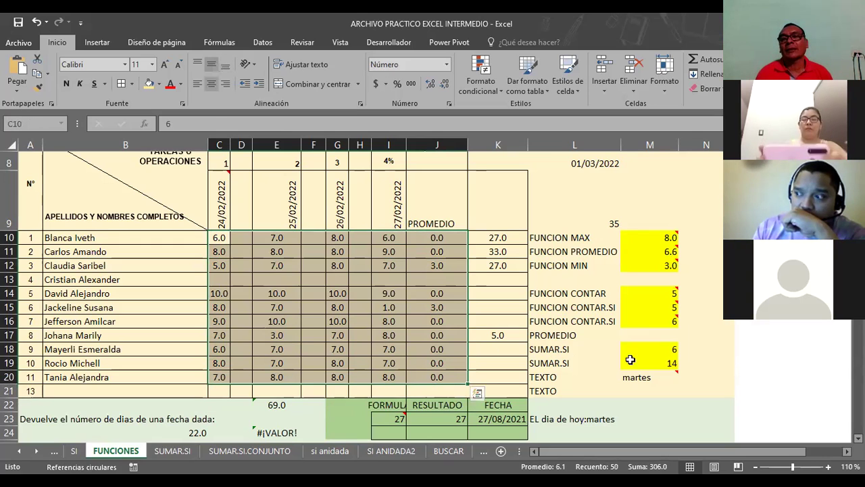
{"action": "left_click", "coordinate": [646, 321]}
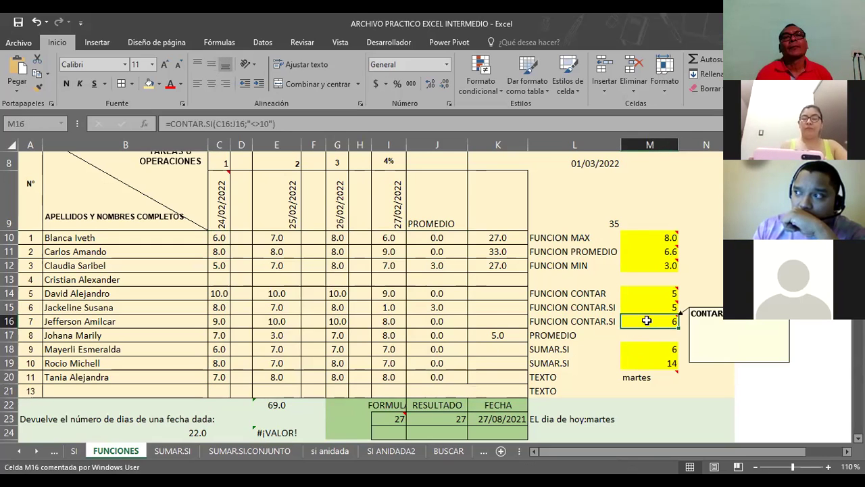
{"action": "left_click", "coordinate": [637, 308]}
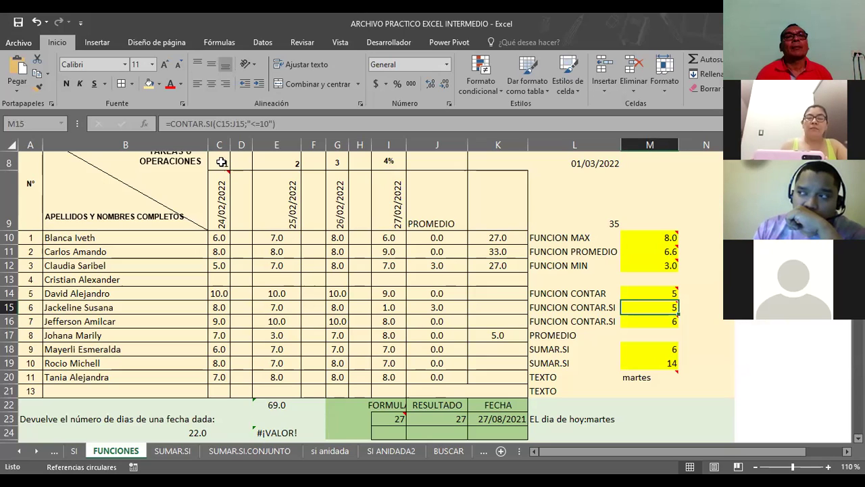
{"action": "left_click", "coordinate": [220, 240]}
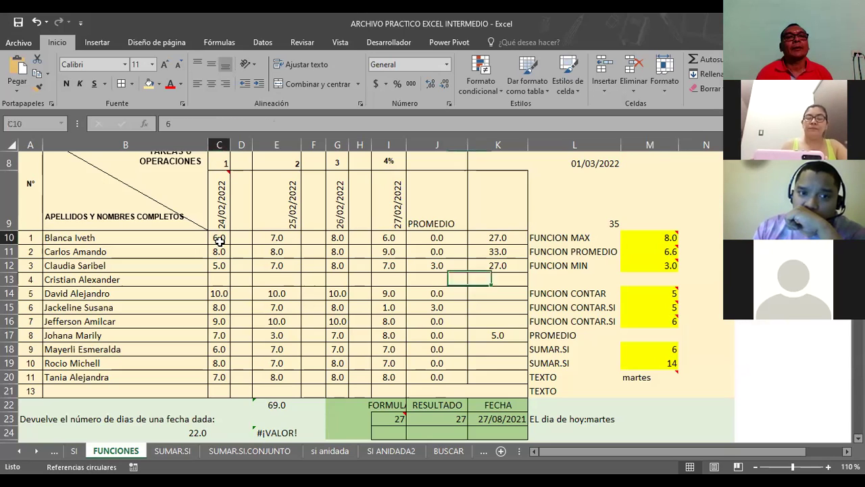
{"action": "left_click_drag", "start_coordinate": [220, 239], "coordinate": [476, 365]}
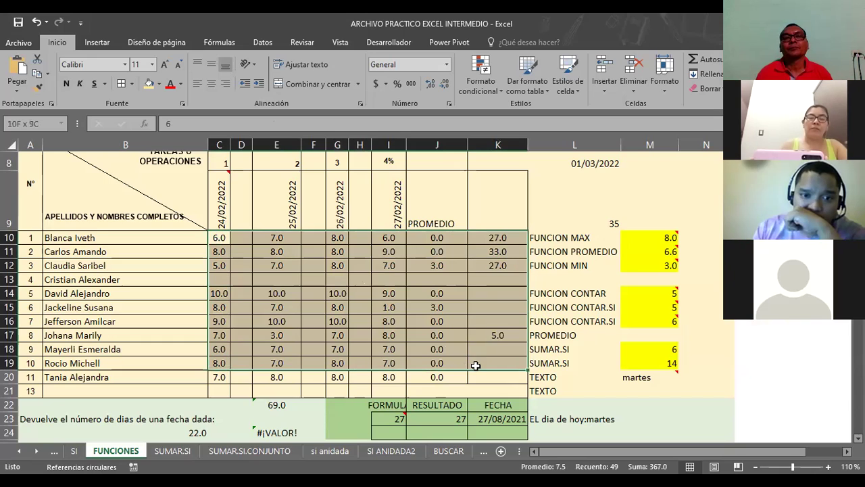
{"action": "left_click_drag", "start_coordinate": [476, 365], "coordinate": [430, 373]}
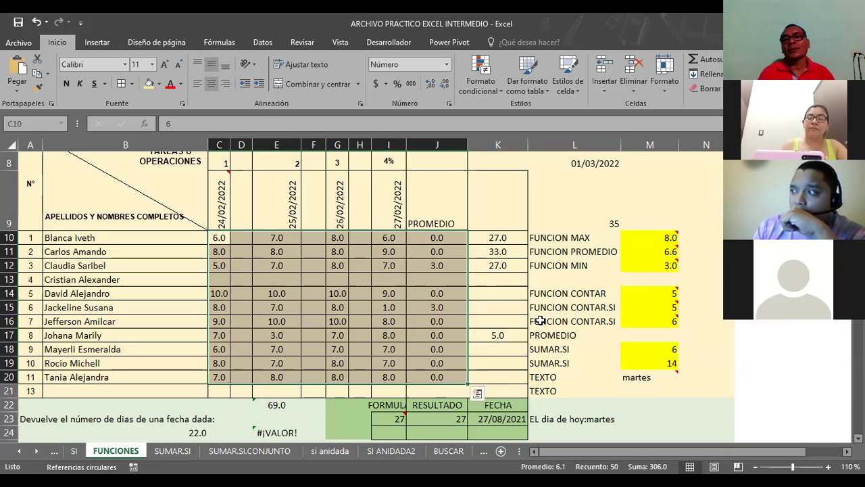
{"action": "left_click", "coordinate": [642, 302]}
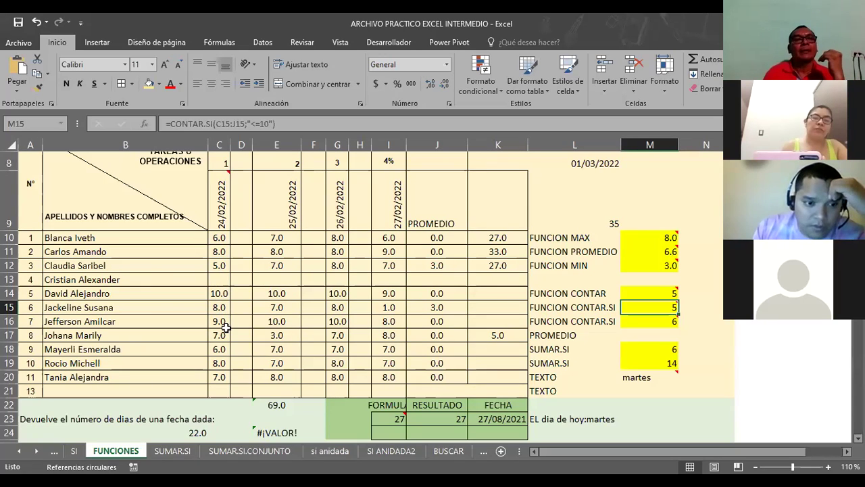
{"action": "left_click", "coordinate": [221, 306]}
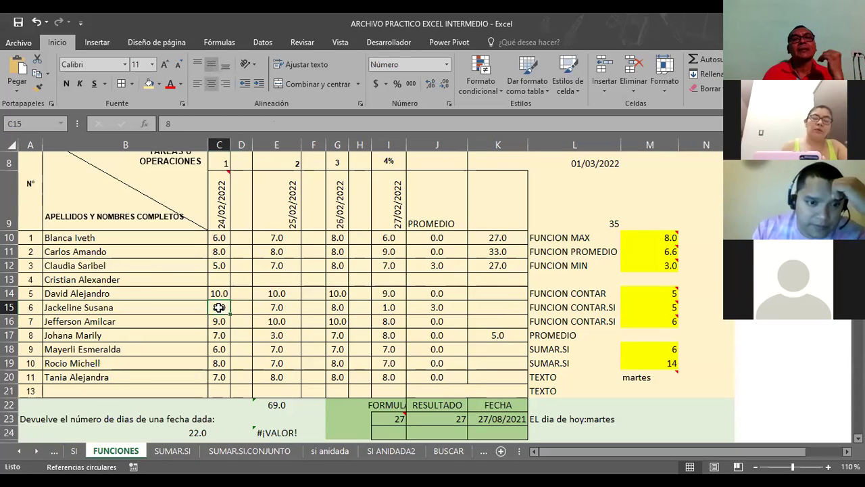
{"action": "left_click_drag", "start_coordinate": [219, 307], "coordinate": [441, 305]}
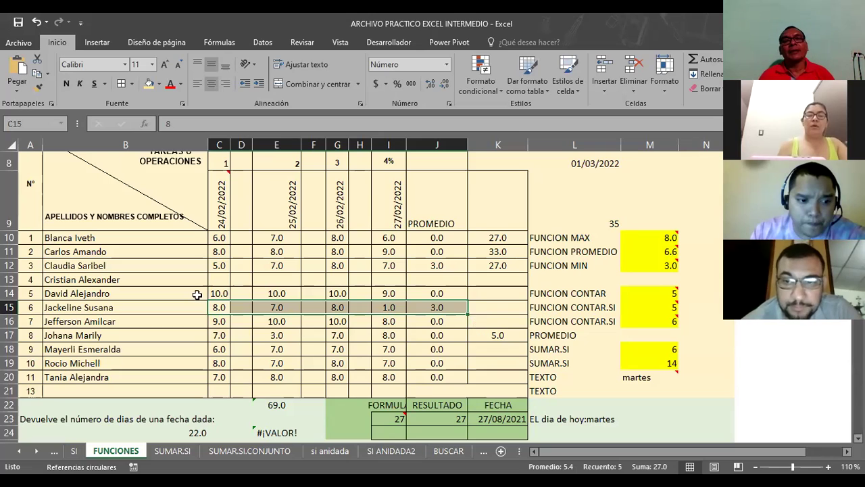
{"action": "left_click", "coordinate": [232, 307]}
{"action": "left_click", "coordinate": [218, 306]}
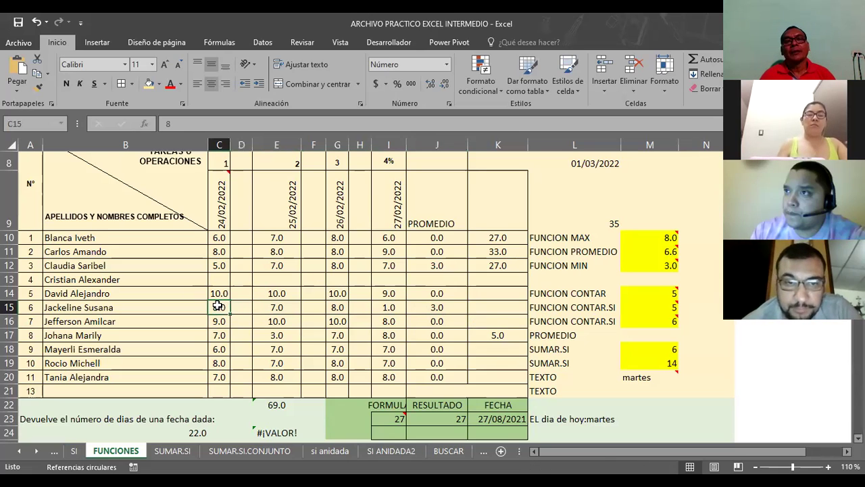
{"action": "type", "text": "11"}
{"action": "key", "text": "Return"}
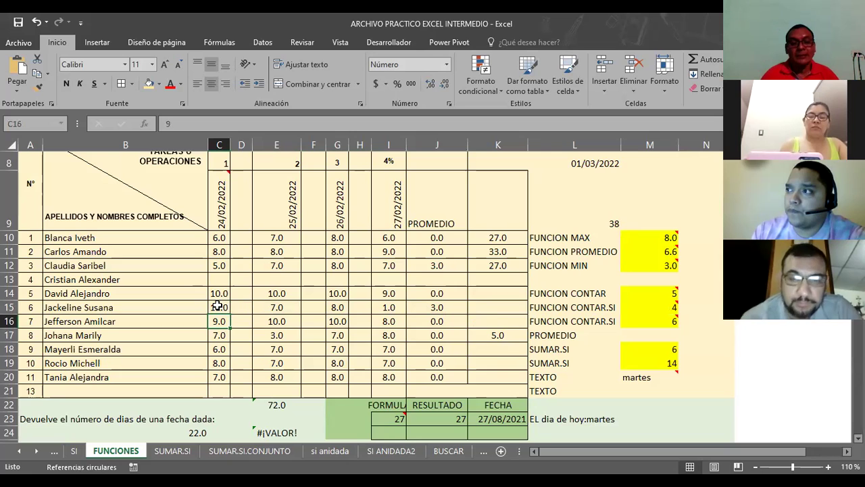
{"action": "key", "text": "Up"}
{"action": "key", "text": "Right"}
{"action": "key", "text": "Right"}
{"action": "key", "text": "Right"}
{"action": "key", "text": "Right"}
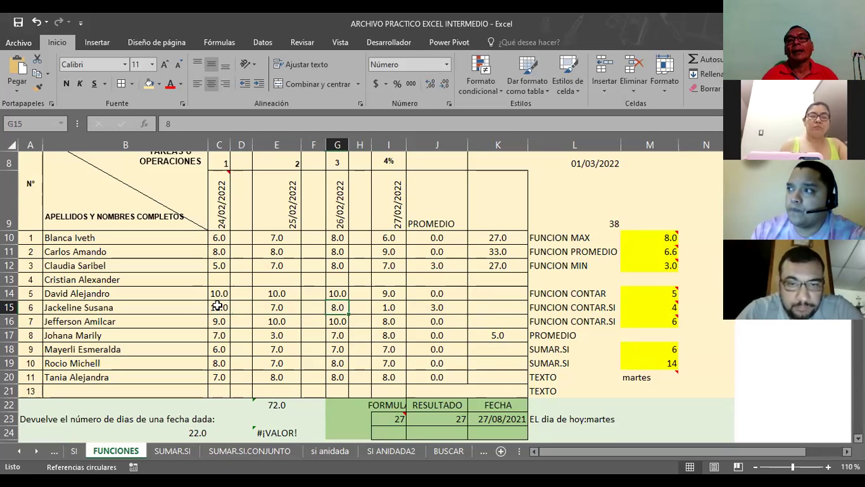
{"action": "key", "text": "Right"}
{"action": "key", "text": "Right"}
{"action": "key", "text": "Right"}
{"action": "key", "text": "Right"}
{"action": "key", "text": "Right"}
{"action": "key", "text": "Right"}
{"action": "key", "text": "Left"}
{"action": "key", "text": "Left"}
{"action": "key", "text": "Left"}
{"action": "key", "text": "Left"}
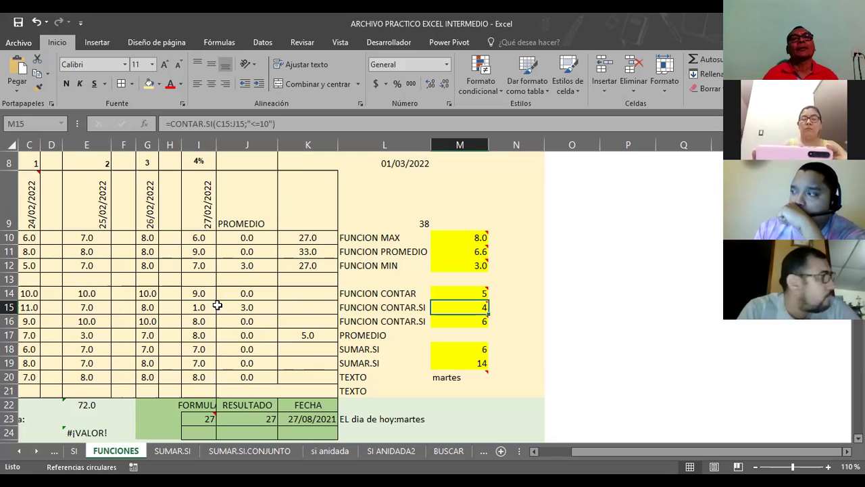
{"action": "key", "text": "Left"}
{"action": "key", "text": "Left"}
{"action": "key", "text": "Left"}
{"action": "key", "text": "Left"}
{"action": "key", "text": "Left"}
{"action": "key", "text": "Left"}
{"action": "key", "text": "Left"}
{"action": "key", "text": "Left"}
{"action": "key", "text": "Left"}
{"action": "key", "text": "Left"}
{"action": "key", "text": "Left"}
{"action": "key", "text": "Right"}
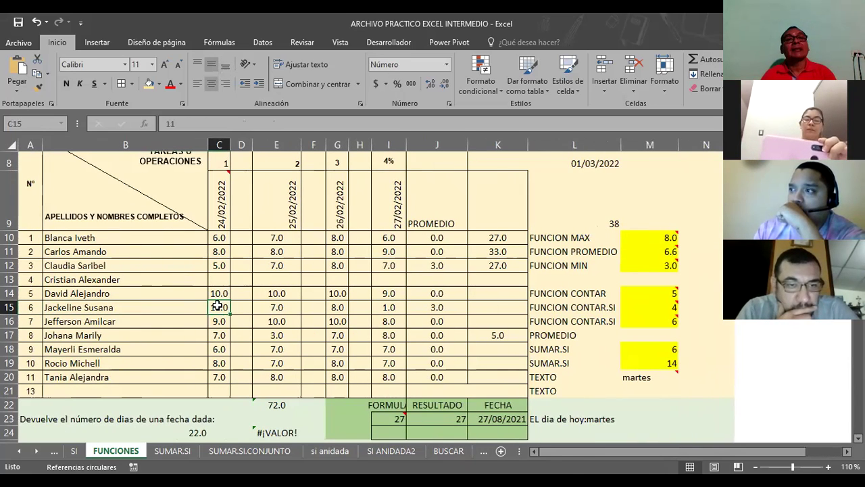
{"action": "key", "text": "shift+Right"}
{"action": "key", "text": "shift+Right"}
{"action": "key", "text": "shift+Right"}
{"action": "key", "text": "shift+Right"}
{"action": "key", "text": "shift+Right"}
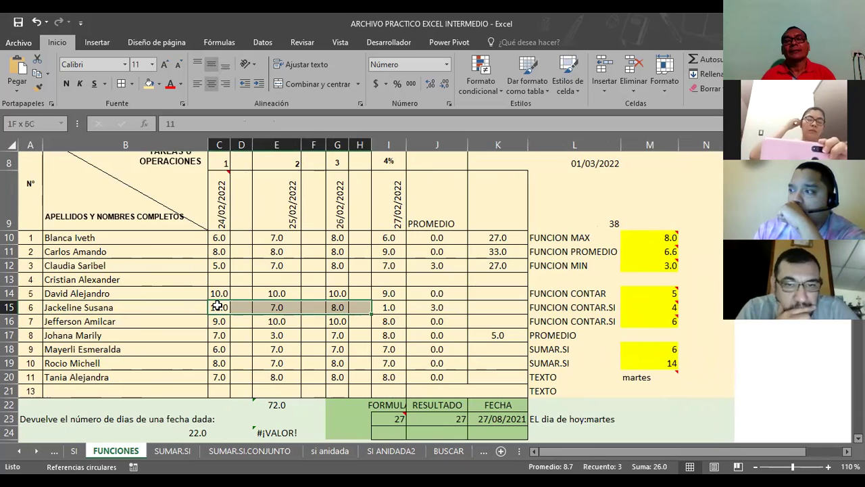
{"action": "key", "text": "shift+Right"}
{"action": "key", "text": "shift+Right"}
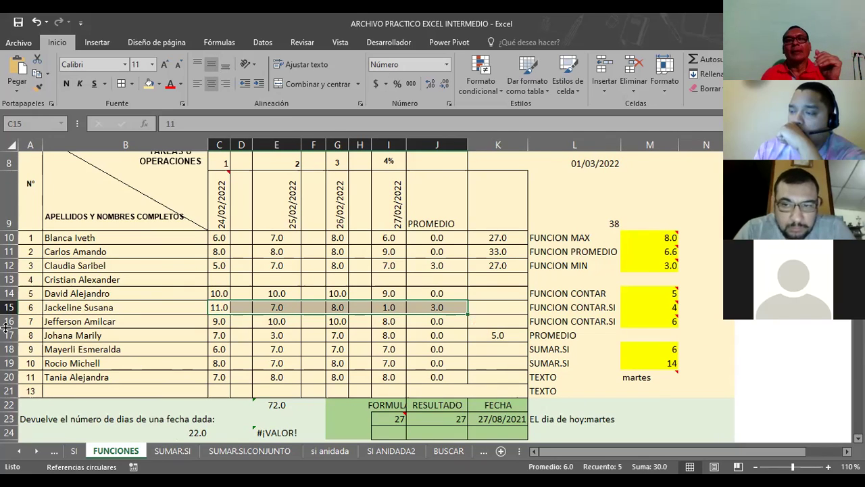
Fill row 15's scores C15:K15 with blue.
{"action": "left_click", "coordinate": [502, 307]}
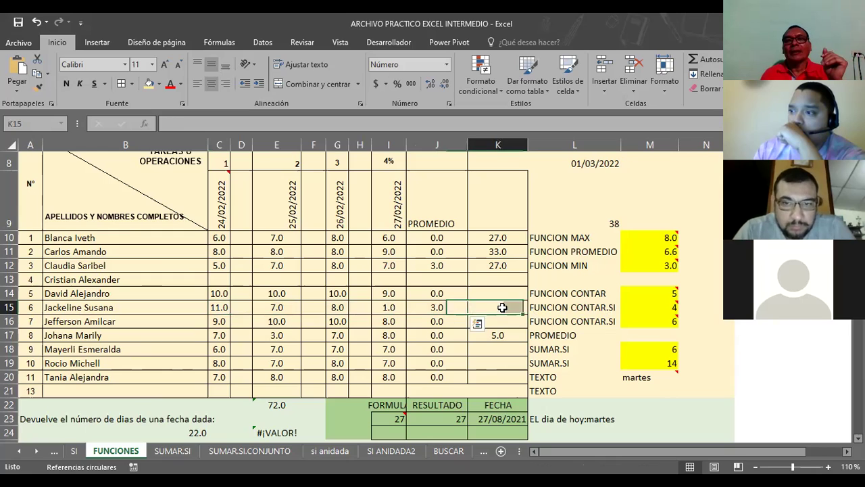
{"action": "left_click", "coordinate": [637, 307]}
{"action": "mouse_move", "coordinate": [649, 307]}
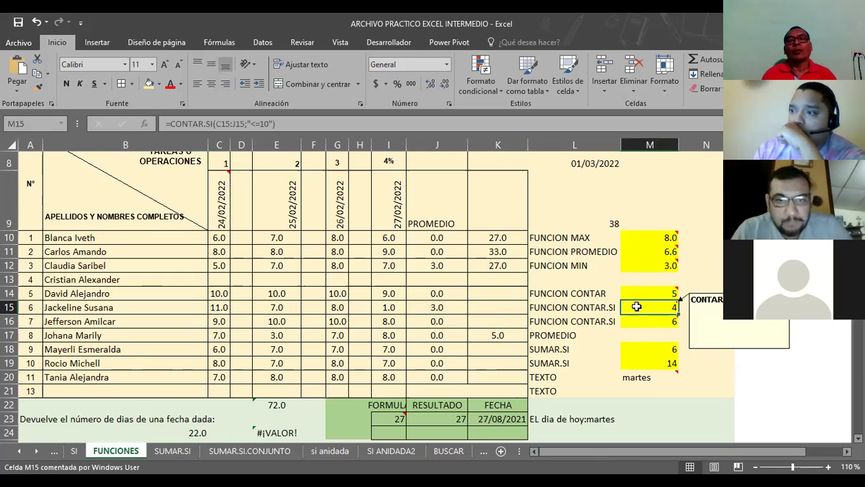
{"action": "left_click_drag", "start_coordinate": [219, 307], "coordinate": [498, 310]}
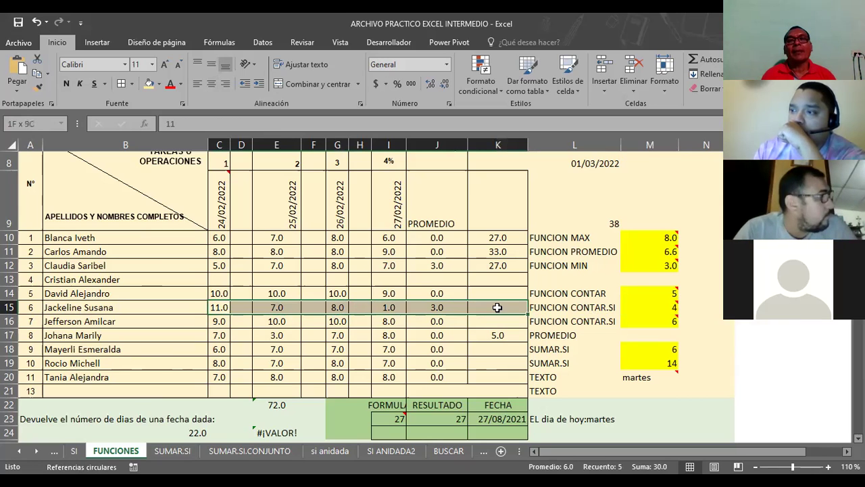
{"action": "left_click", "coordinate": [159, 84]}
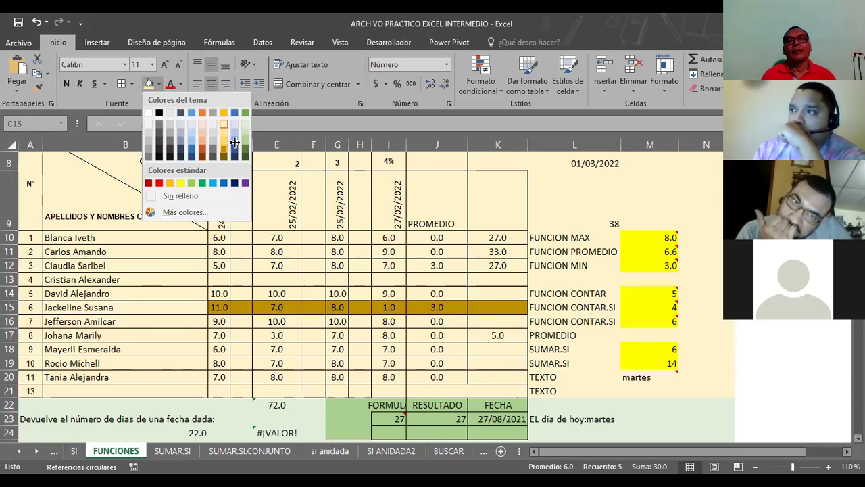
{"action": "left_click", "coordinate": [234, 142]}
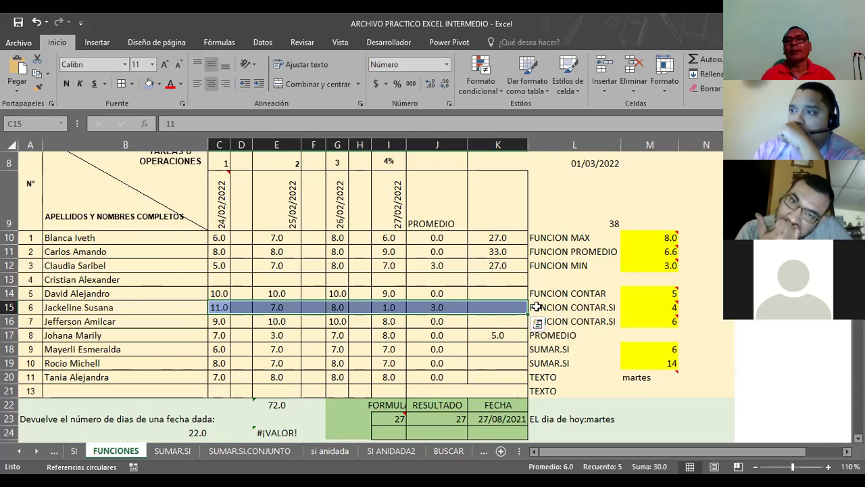
Apply the same blue fill to the FUNCION CONTAR.SI label and result in L15:M15.
{"action": "left_click_drag", "start_coordinate": [536, 307], "coordinate": [669, 307]}
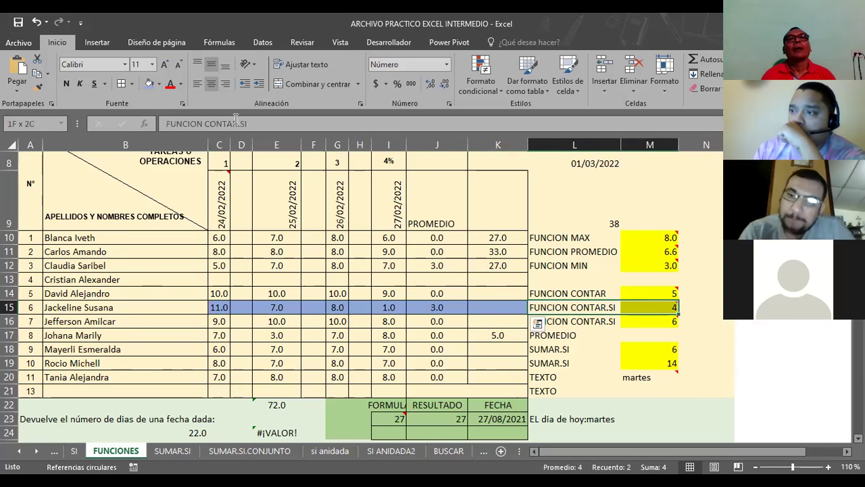
{"action": "left_click", "coordinate": [150, 84]}
{"action": "left_click", "coordinate": [438, 349]}
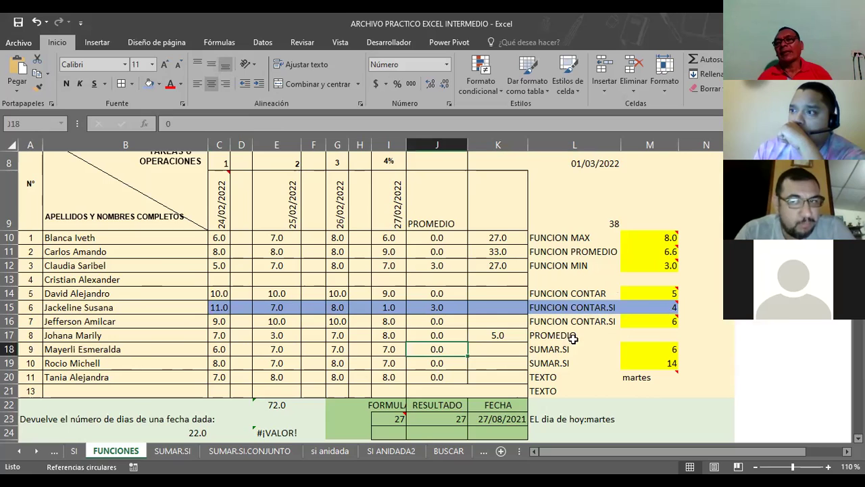
{"action": "left_click", "coordinate": [643, 309]}
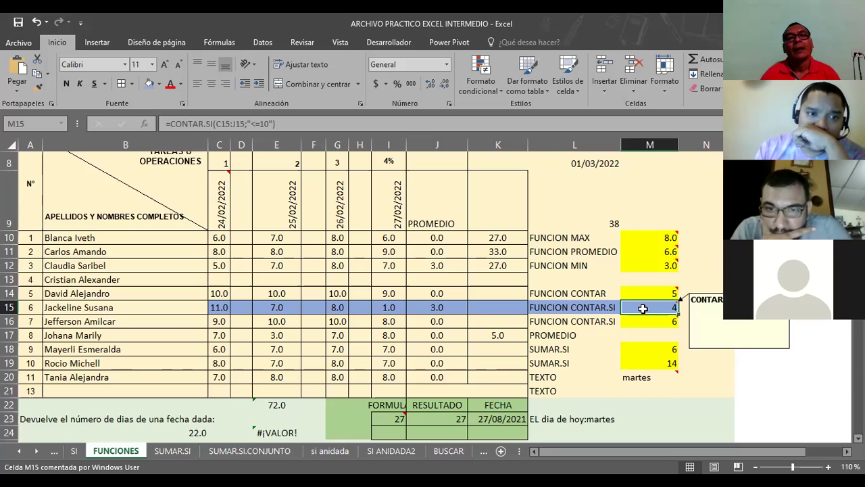
{"action": "key", "text": "Left"}
{"action": "key", "text": "Left"}
{"action": "key", "text": "Left"}
{"action": "key", "text": "Left"}
{"action": "key", "text": "Left"}
{"action": "key", "text": "Left"}
{"action": "key", "text": "Left"}
{"action": "key", "text": "Left"}
{"action": "key", "text": "Left"}
{"action": "key", "text": "Left"}
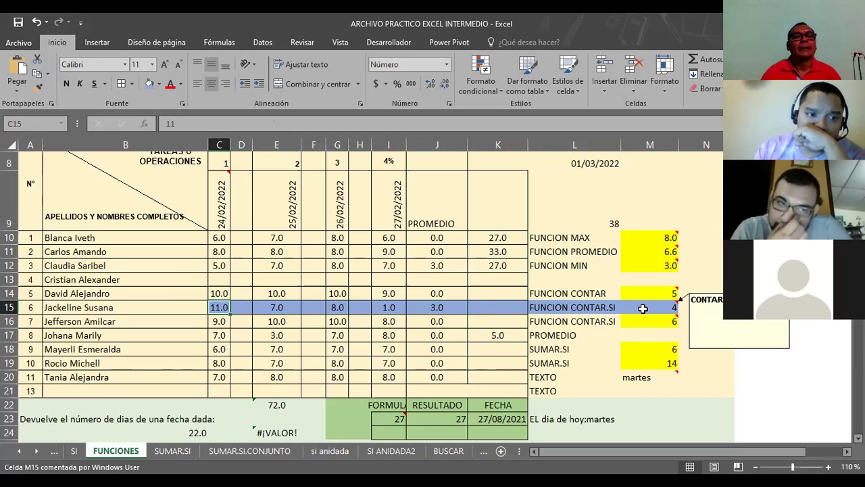
{"action": "key", "text": "Right"}
{"action": "key", "text": "Right"}
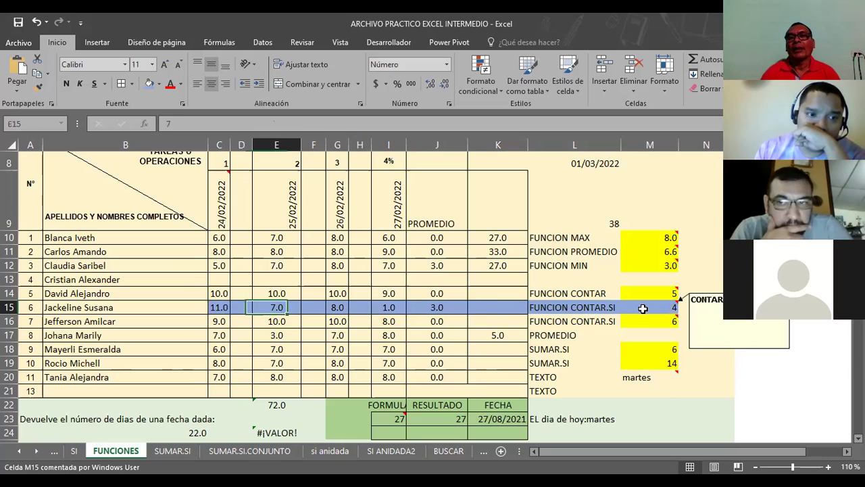
{"action": "key", "text": "Right"}
{"action": "key", "text": "Right"}
{"action": "key", "text": "Right"}
{"action": "key", "text": "Right"}
{"action": "key", "text": "Right"}
{"action": "key", "text": "Right"}
{"action": "key", "text": "Right"}
{"action": "key", "text": "Right"}
{"action": "key", "text": "Left"}
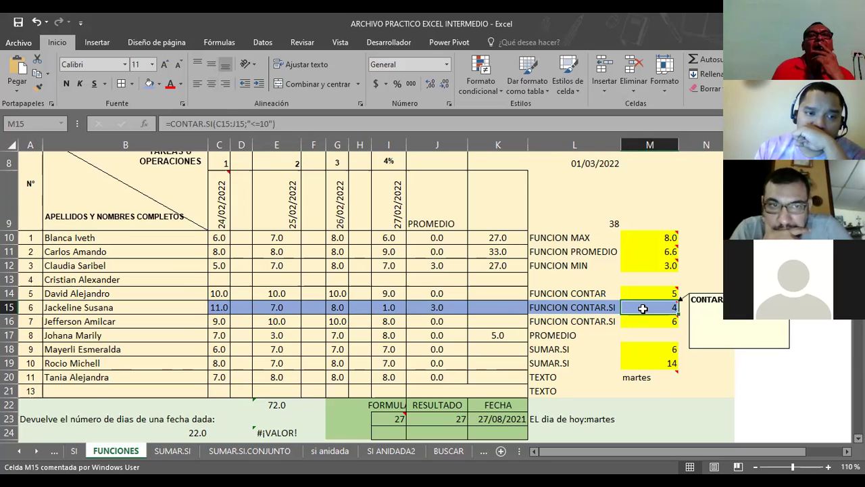
{"action": "key", "text": "Left"}
{"action": "key", "text": "Left"}
{"action": "key", "text": "Left"}
{"action": "key", "text": "Left"}
{"action": "key", "text": "Left"}
{"action": "key", "text": "Left"}
{"action": "key", "text": "Left"}
{"action": "key", "text": "Left"}
{"action": "key", "text": "Left"}
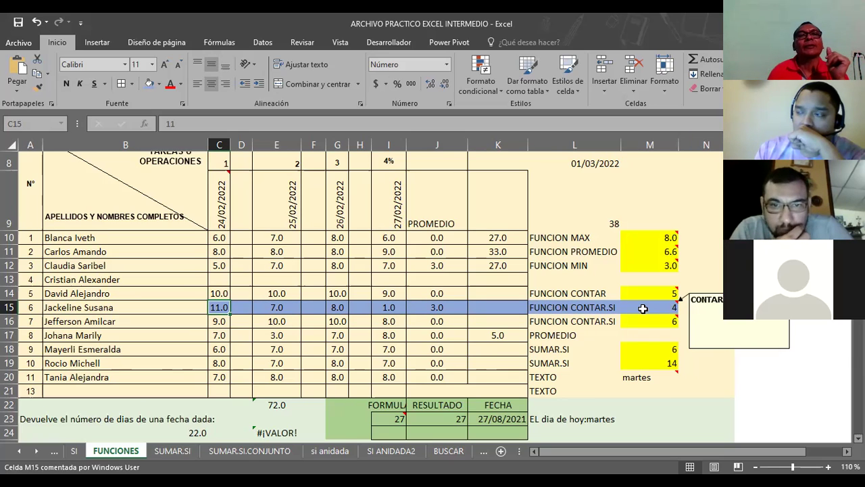
{"action": "left_click", "coordinate": [656, 308]}
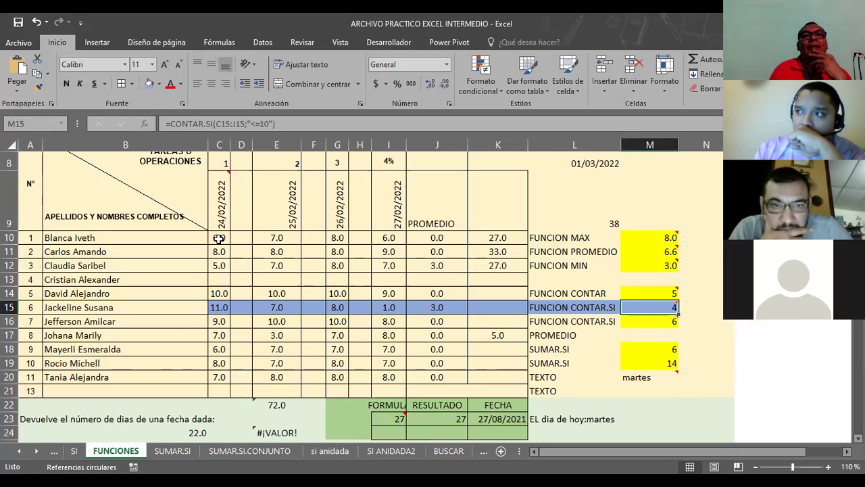
{"action": "left_click_drag", "start_coordinate": [219, 239], "coordinate": [503, 384]}
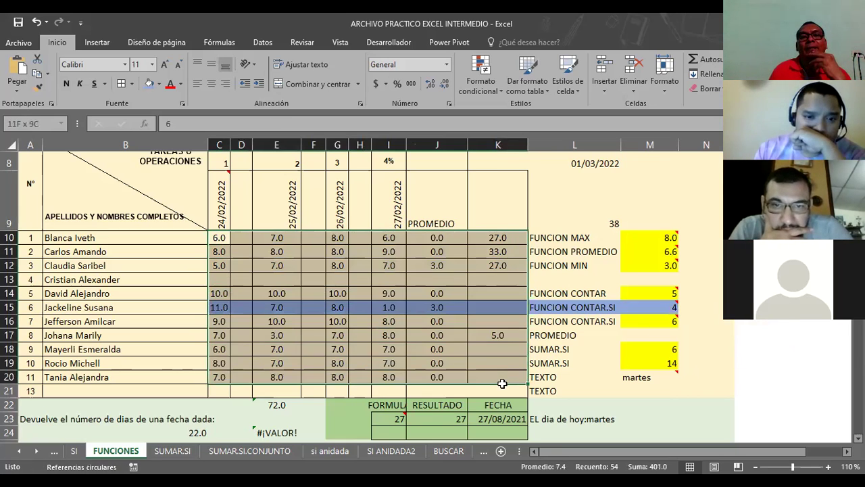
{"action": "left_click_drag", "start_coordinate": [502, 384], "coordinate": [503, 384]}
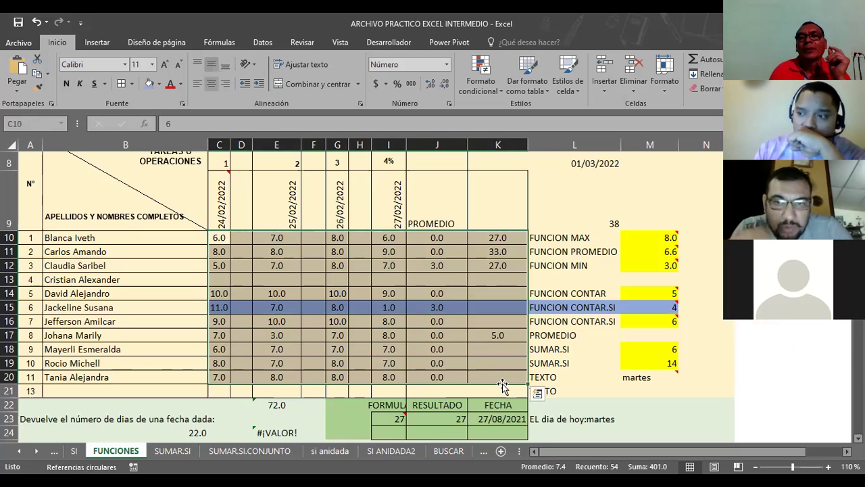
{"action": "left_click", "coordinate": [306, 324]}
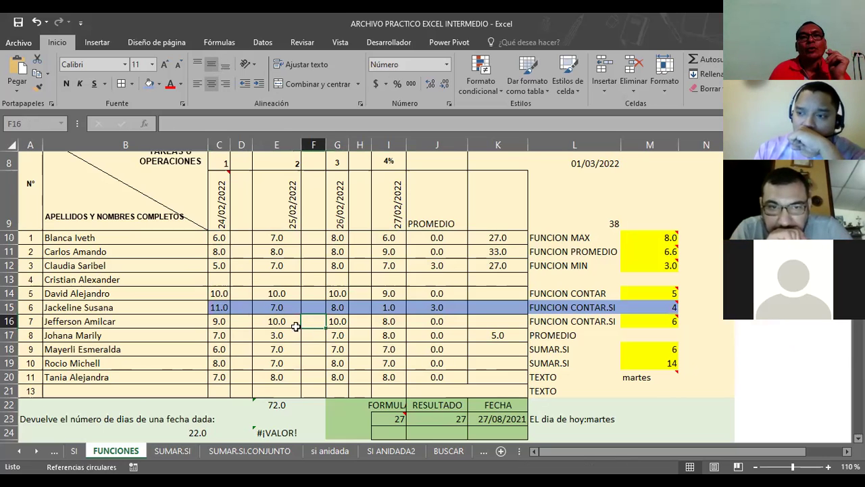
{"action": "left_click", "coordinate": [214, 308]}
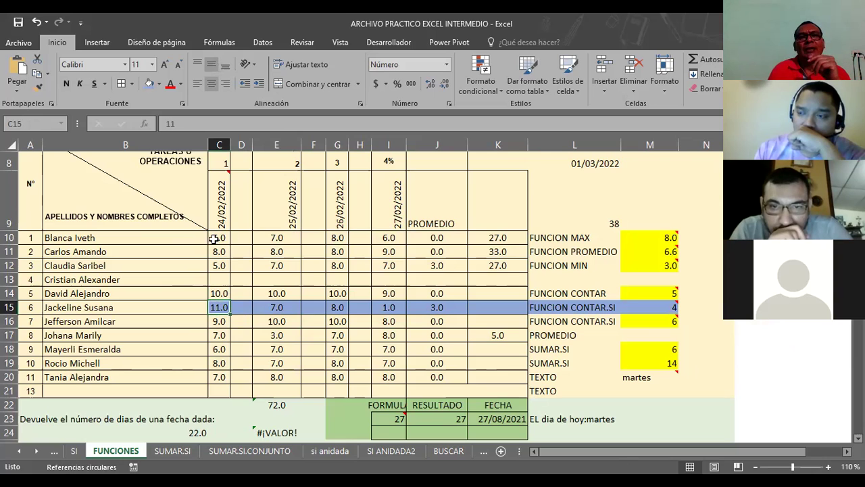
{"action": "left_click_drag", "start_coordinate": [214, 239], "coordinate": [499, 369]}
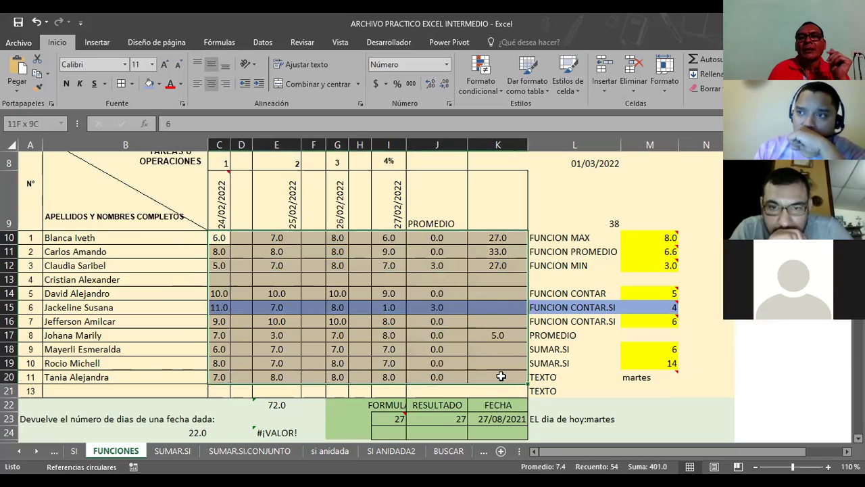
{"action": "scroll", "coordinate": [327, 262], "scroll_direction": "down", "scroll_amount": 1}
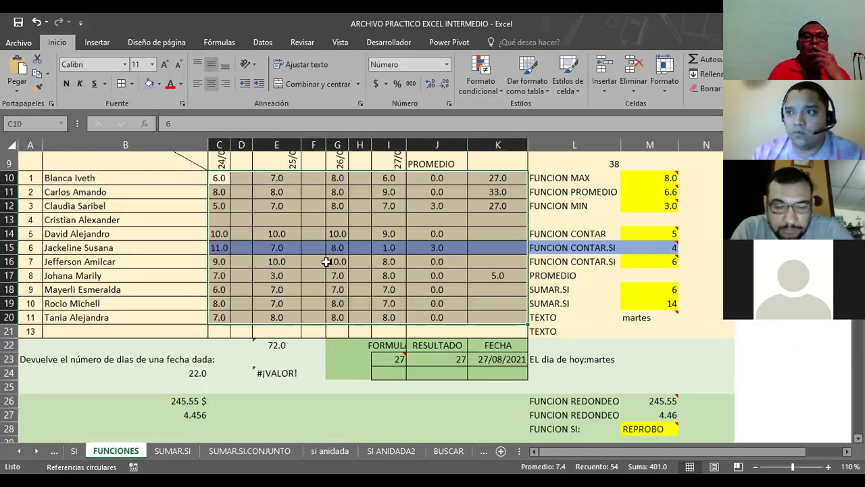
{"action": "scroll", "coordinate": [327, 261], "scroll_direction": "down", "scroll_amount": 5}
Enter sample numbers 434 in B29, 545 in C29 and 454 in E29.
{"action": "left_click", "coordinate": [160, 270]}
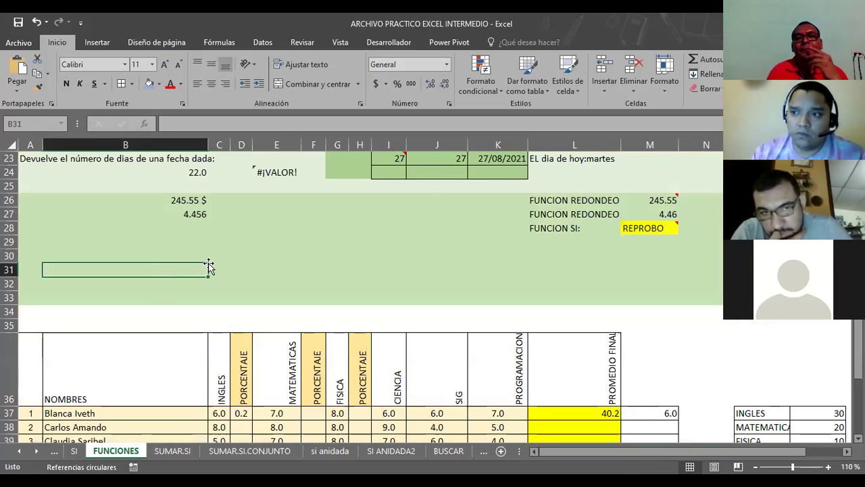
{"action": "left_click", "coordinate": [196, 248]}
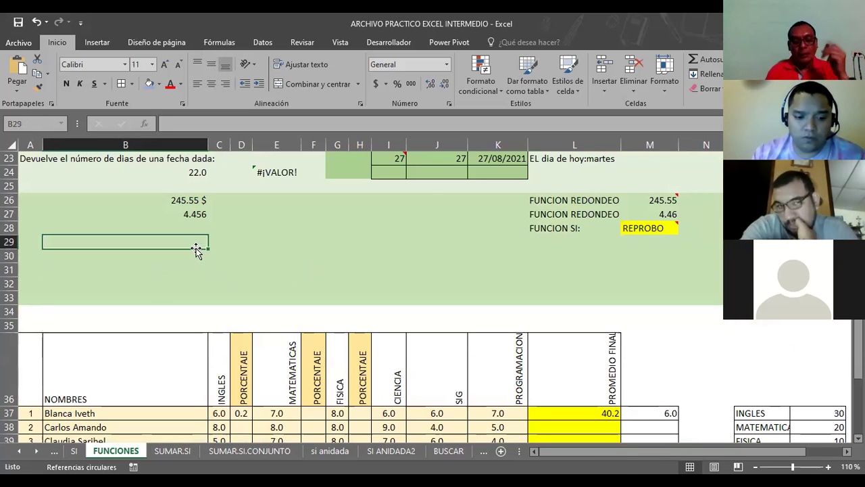
{"action": "type", "text": "434"}
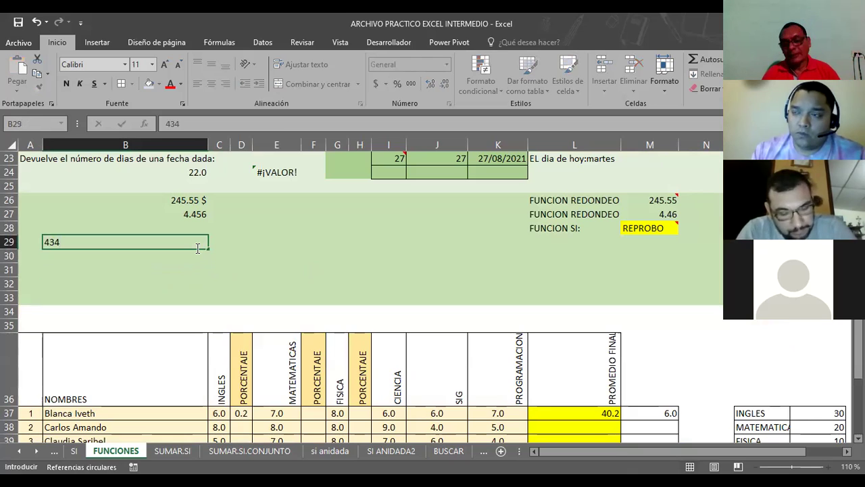
{"action": "key", "text": "Tab"}
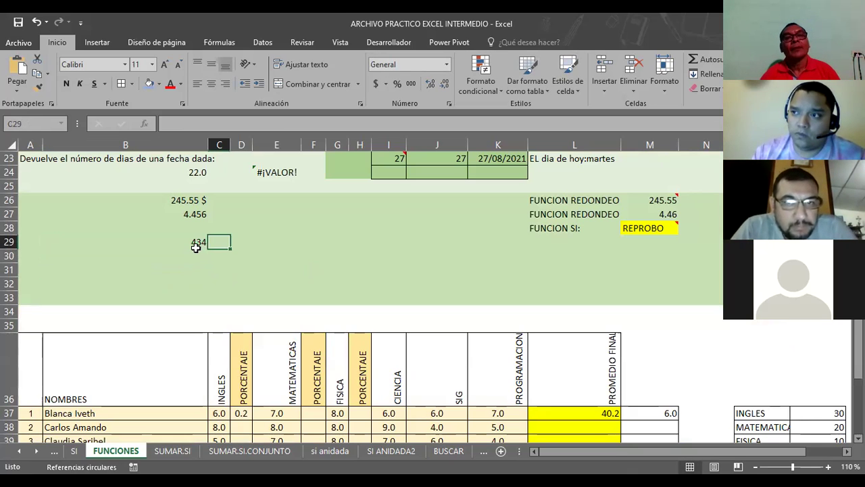
{"action": "type", "text": "545"}
{"action": "key", "text": "Down"}
{"action": "key", "text": "Right"}
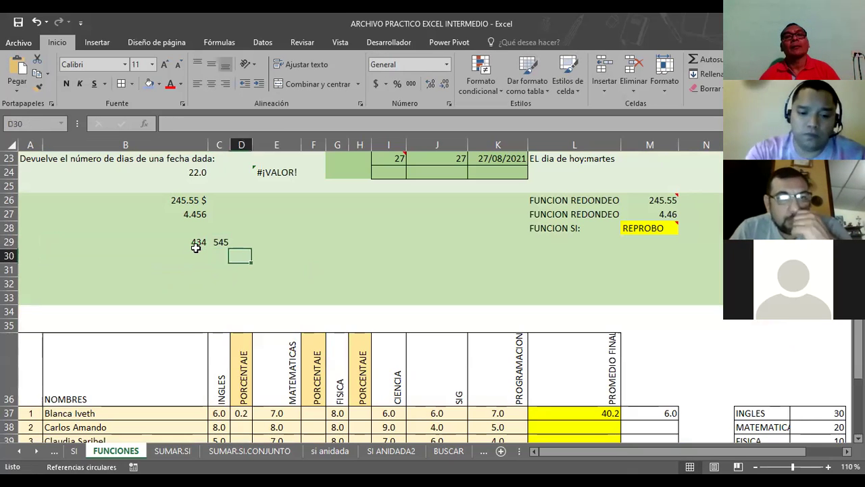
{"action": "key", "text": "Right"}
{"action": "key", "text": "Up"}
{"action": "type", "text": "454"}
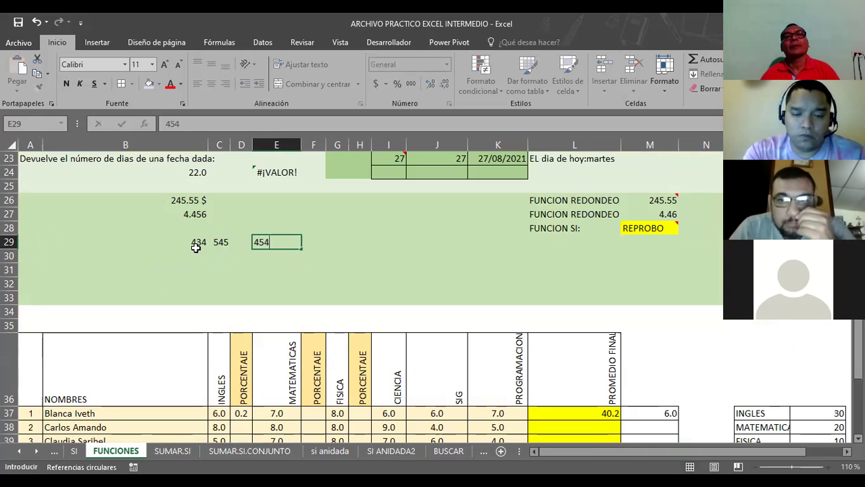
{"action": "key", "text": "Tab"}
Enter 4545 in F30 and 455 in D30, then start a formula in H30.
{"action": "key", "text": "Down"}
{"action": "type", "text": "4545"}
{"action": "key", "text": "Left"}
{"action": "key", "text": "Left"}
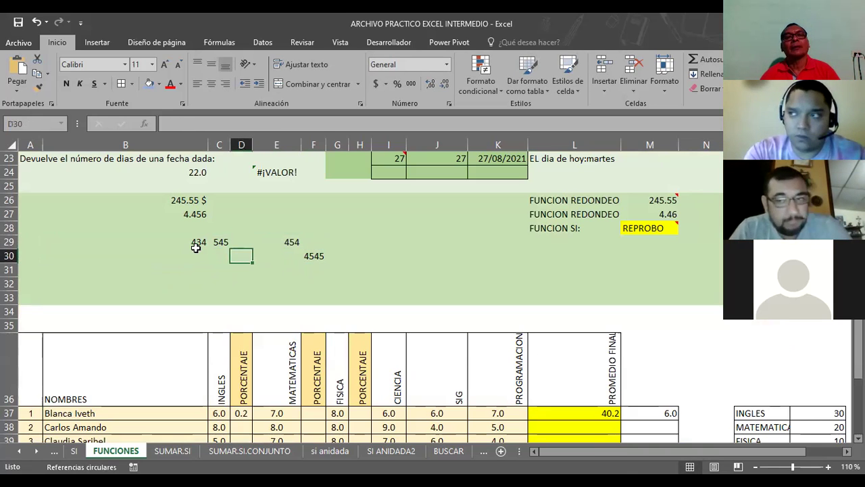
{"action": "type", "text": "455"}
{"action": "key", "text": "Tab"}
{"action": "key", "text": "Right"}
{"action": "key", "text": "Right"}
{"action": "key", "text": "Right"}
{"action": "key", "text": "Left"}
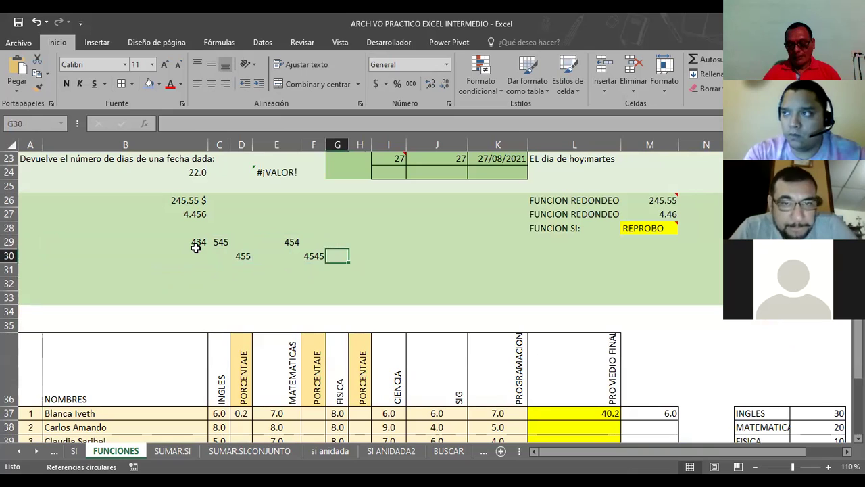
{"action": "key", "text": "Right"}
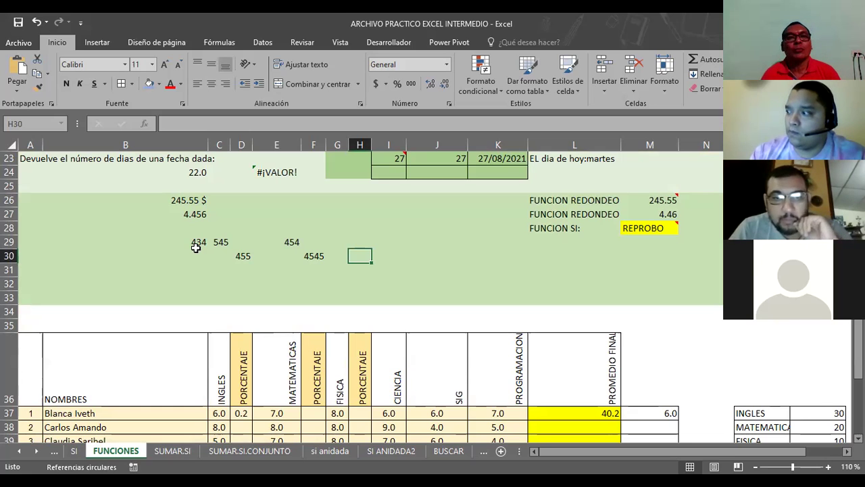
{"action": "type", "text": "="}
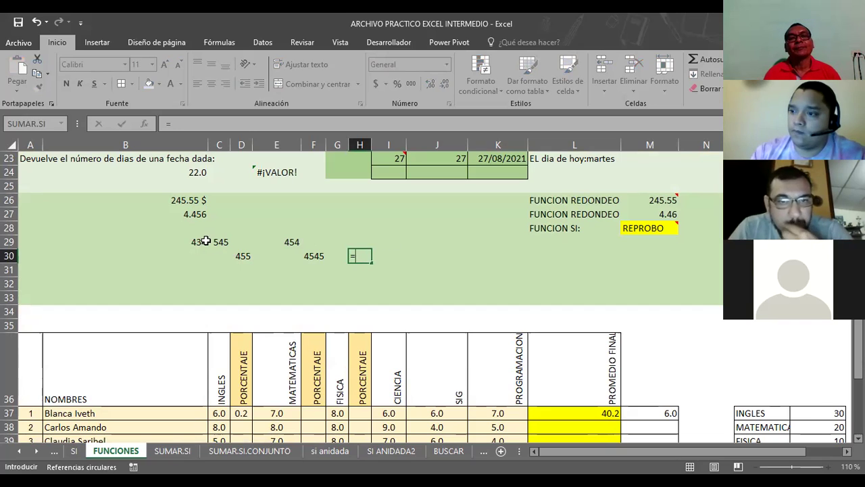
Build =B29+D30+B27+F30 in H30 and widen column H to show 5438.456.
{"action": "left_click", "coordinate": [194, 247]}
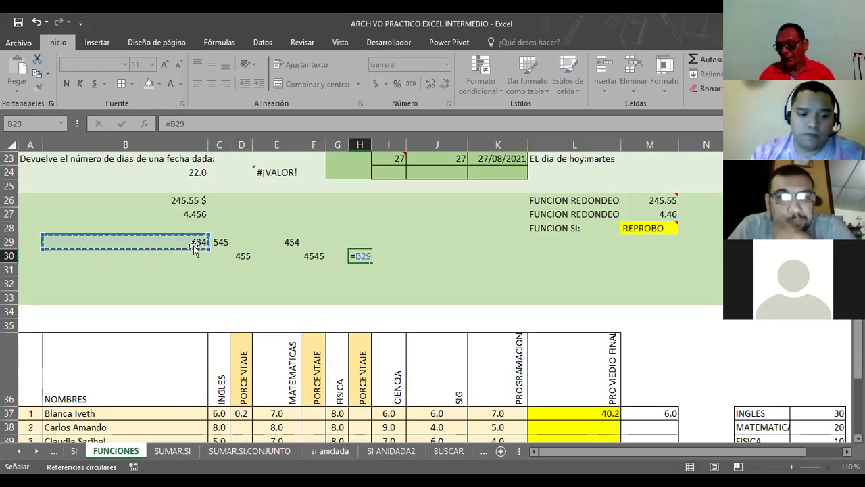
{"action": "type", "text": "+"}
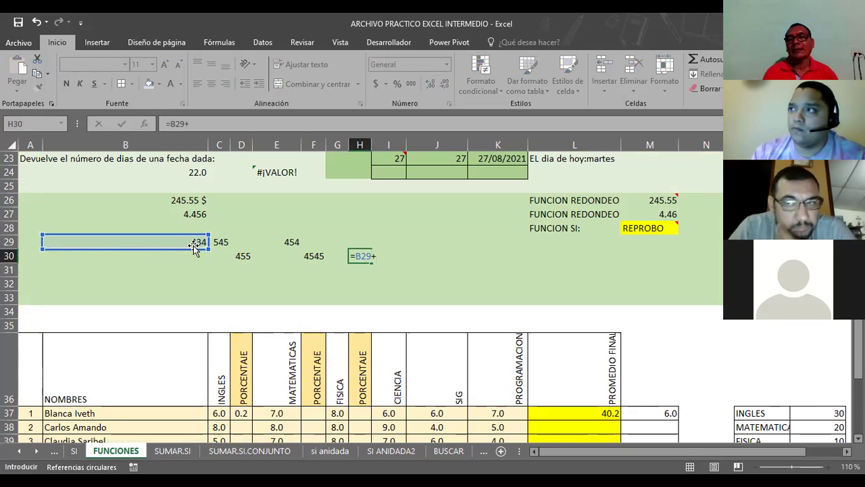
{"action": "left_click", "coordinate": [241, 256]}
{"action": "type", "text": "+"}
{"action": "left_click", "coordinate": [190, 215]}
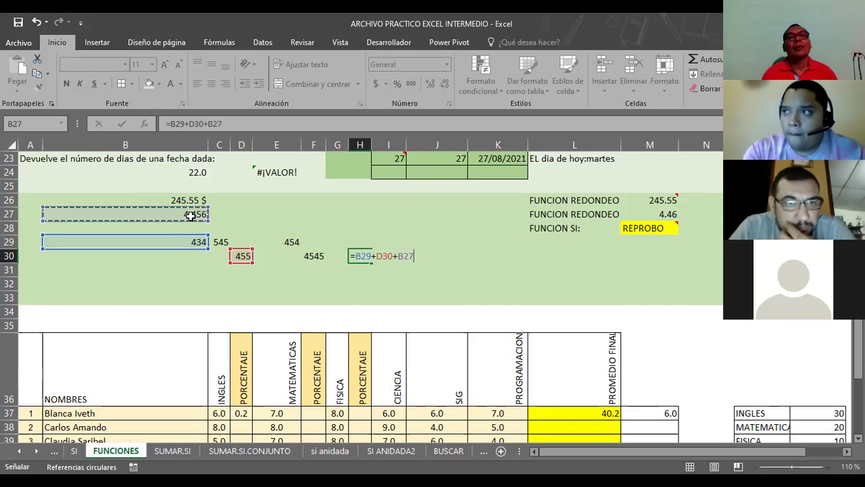
{"action": "type", "text": "+"}
{"action": "left_click", "coordinate": [288, 242]}
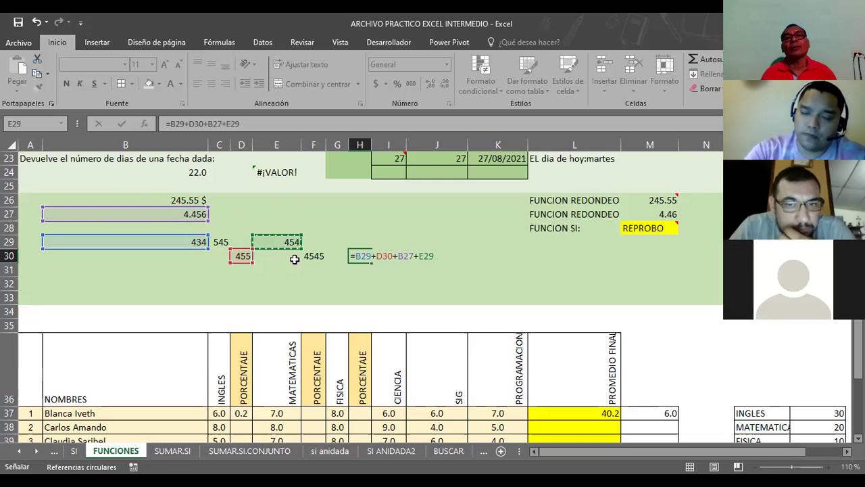
{"action": "left_click", "coordinate": [317, 256]}
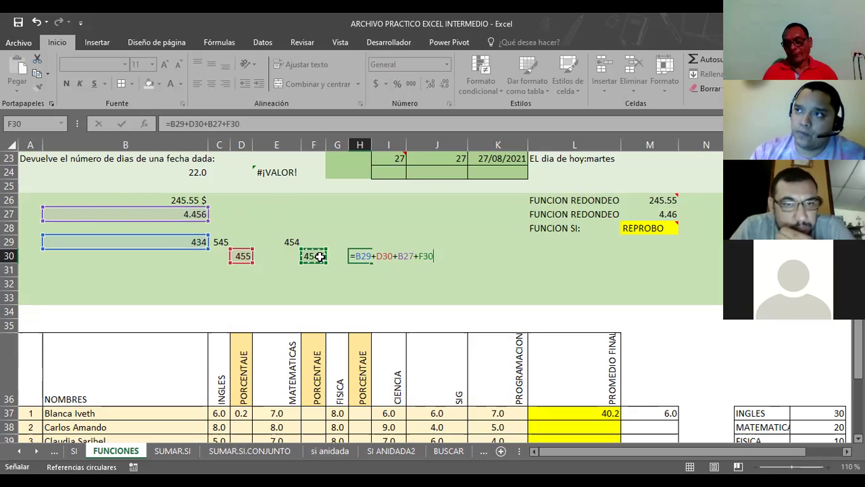
{"action": "key", "text": "Return"}
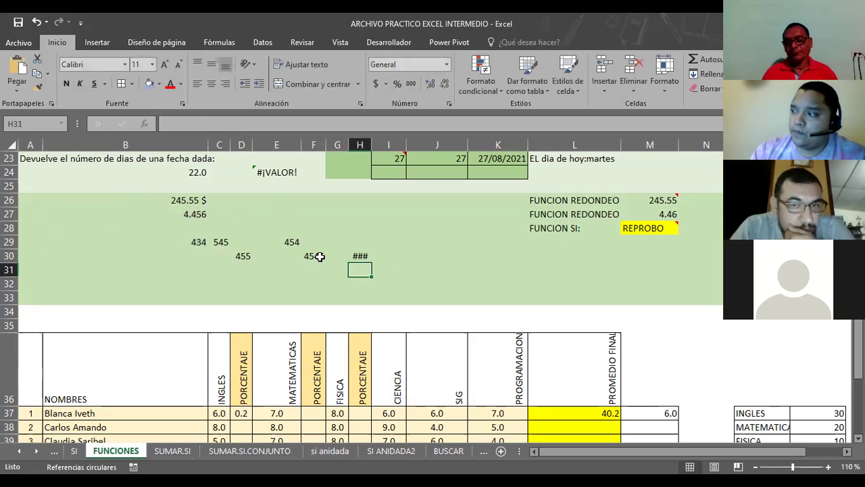
{"action": "key", "text": "Up"}
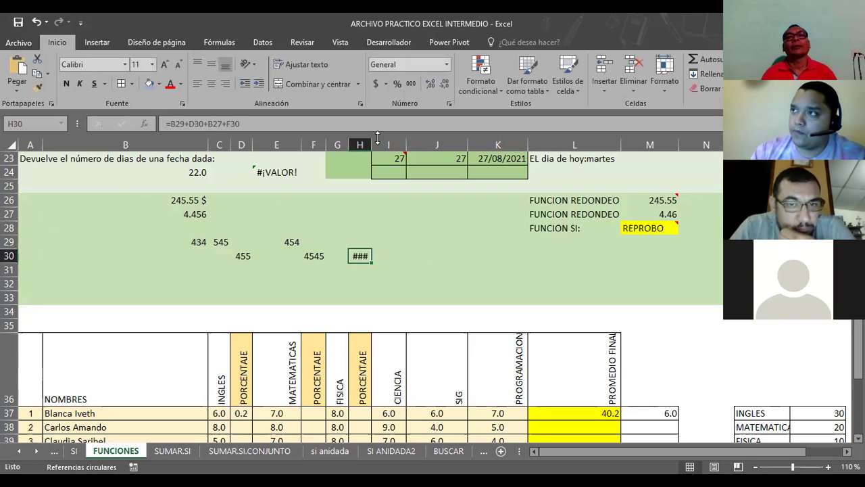
{"action": "double_click", "coordinate": [371, 144]}
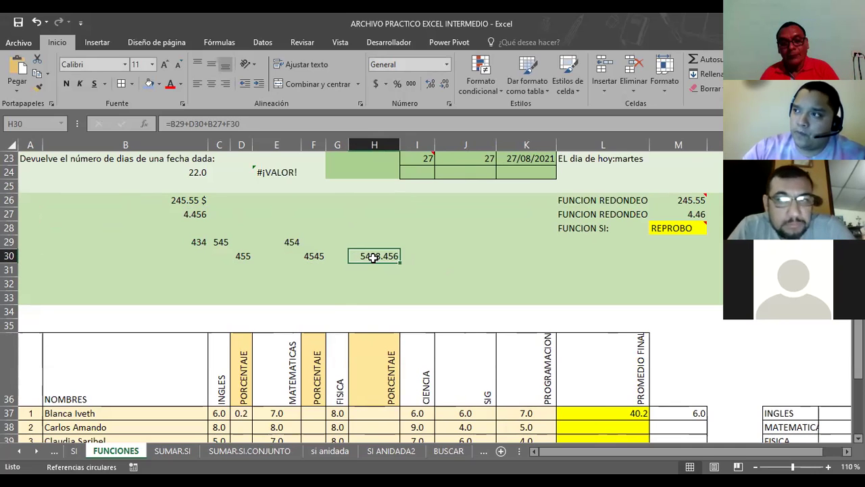
Replace H30's formula with the bare range =B27:B30, which returns 0.
{"action": "type", "text": "="}
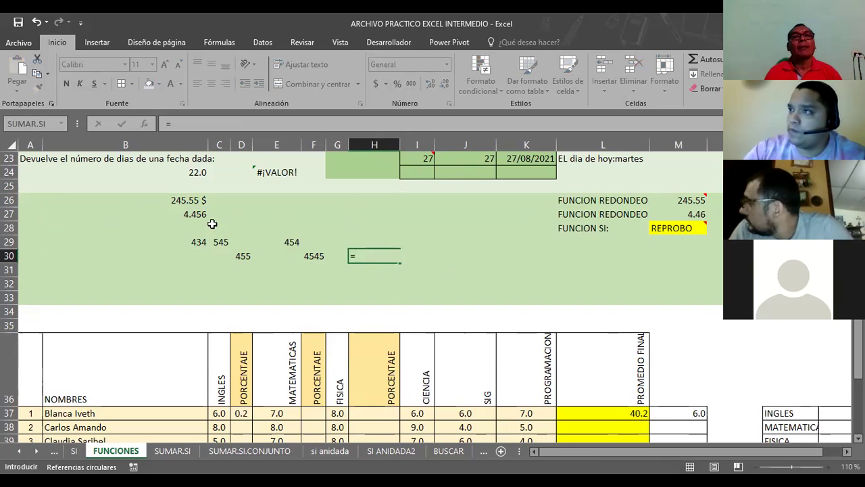
{"action": "left_click_drag", "start_coordinate": [194, 213], "coordinate": [191, 258]}
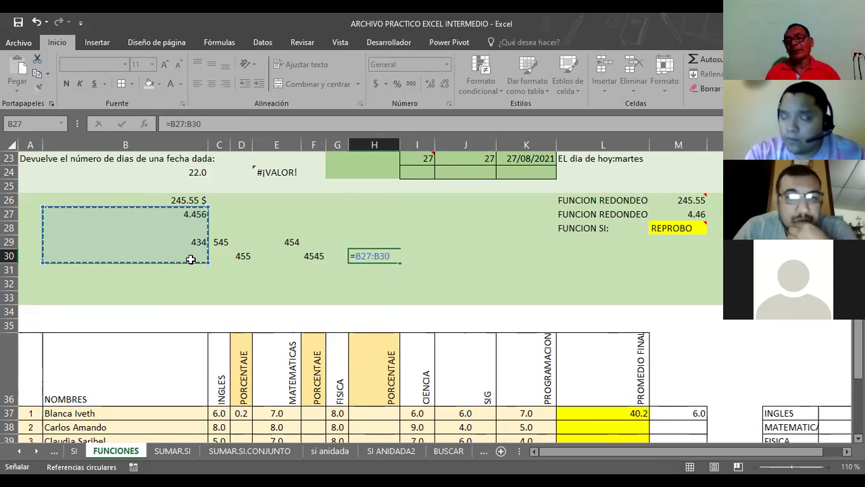
{"action": "key", "text": "Return"}
{"action": "key", "text": "Up"}
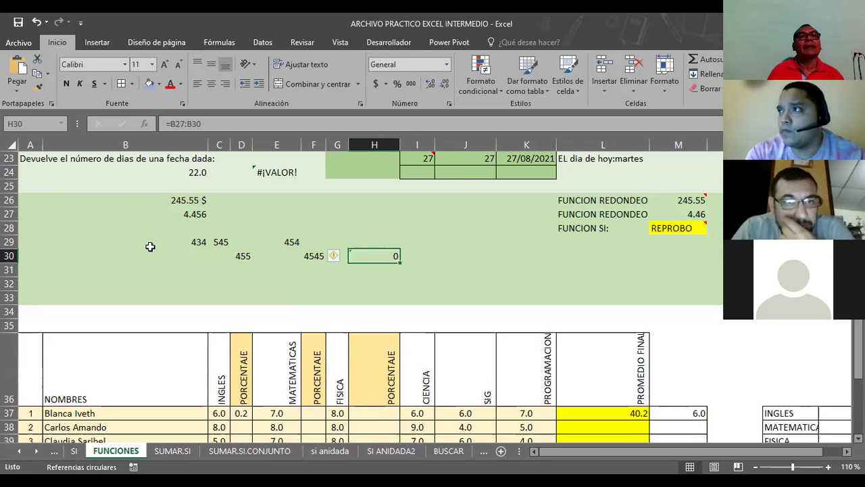
Compare B27:B30's status-bar sum with H30's result, then reopen H30's formula for editing.
{"action": "left_click", "coordinate": [144, 213]}
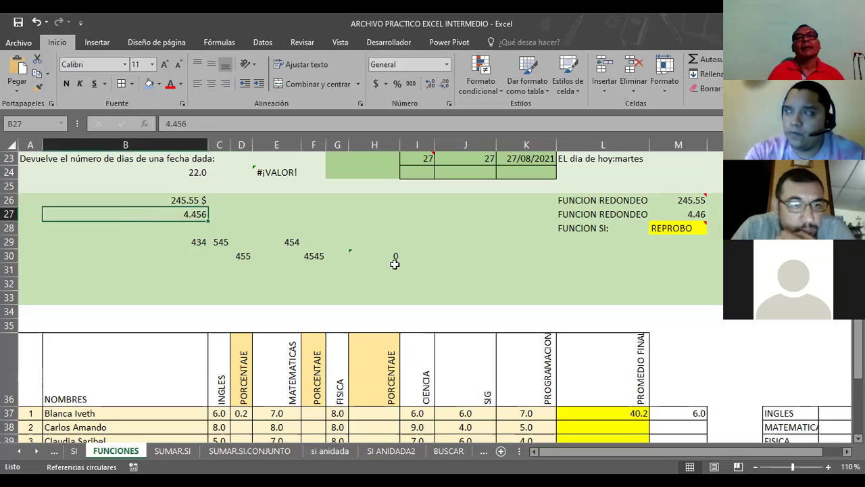
{"action": "left_click", "coordinate": [391, 255]}
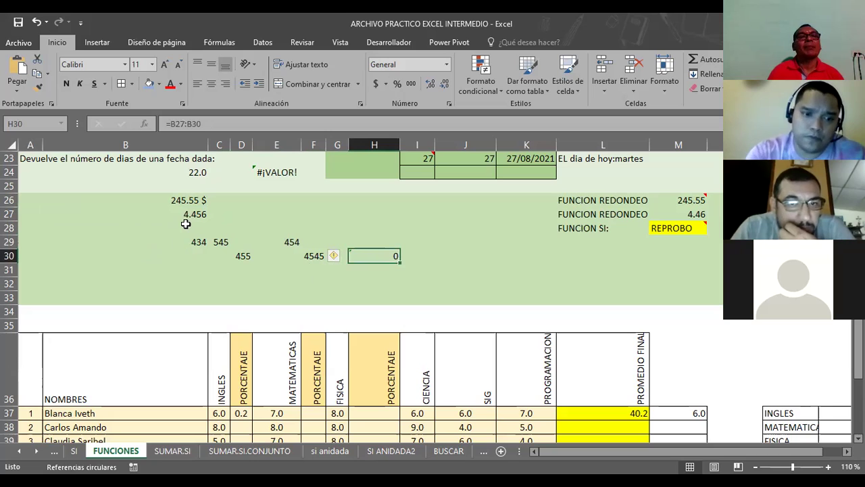
{"action": "left_click_drag", "start_coordinate": [189, 215], "coordinate": [187, 246]}
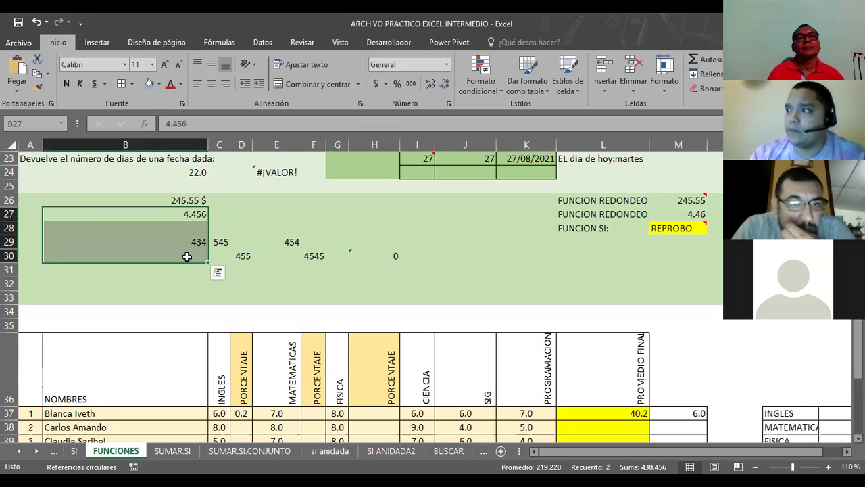
{"action": "left_click", "coordinate": [399, 253]}
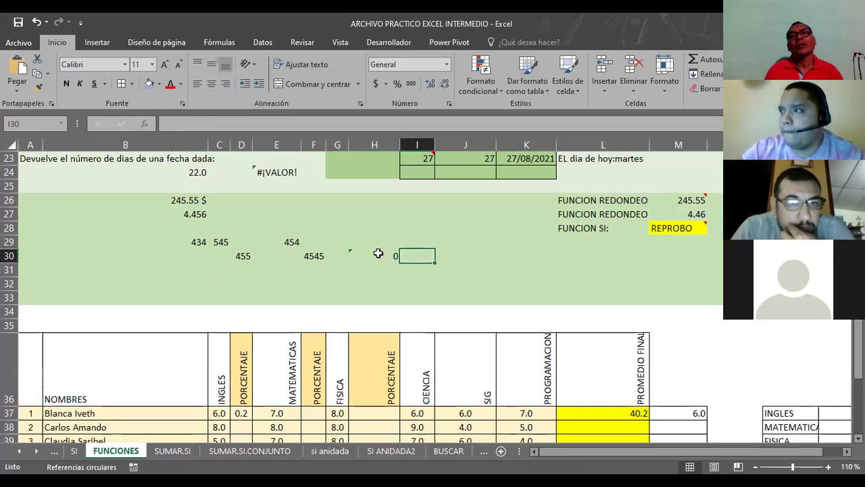
{"action": "left_click", "coordinate": [378, 254]}
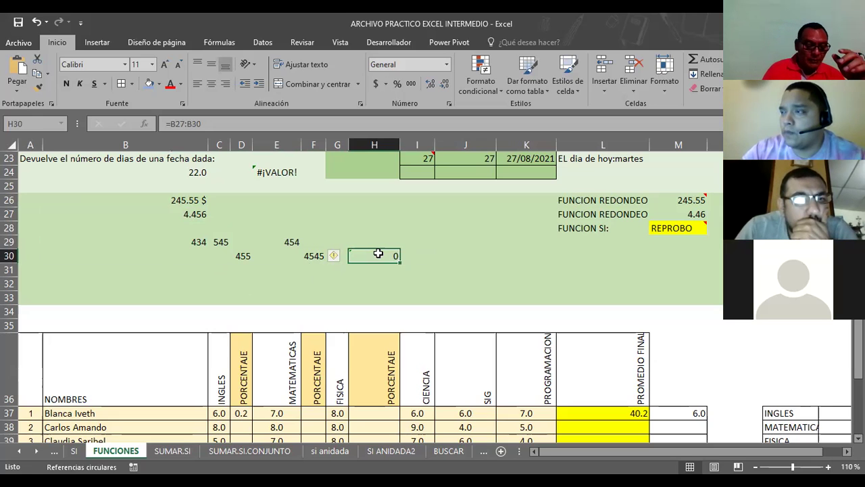
{"action": "double_click", "coordinate": [378, 254]}
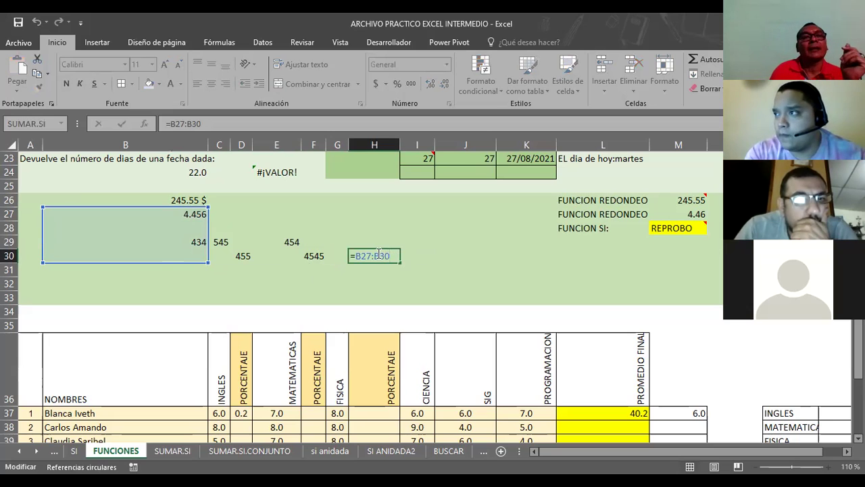
{"action": "scroll", "coordinate": [329, 224], "scroll_direction": "up", "scroll_amount": 4}
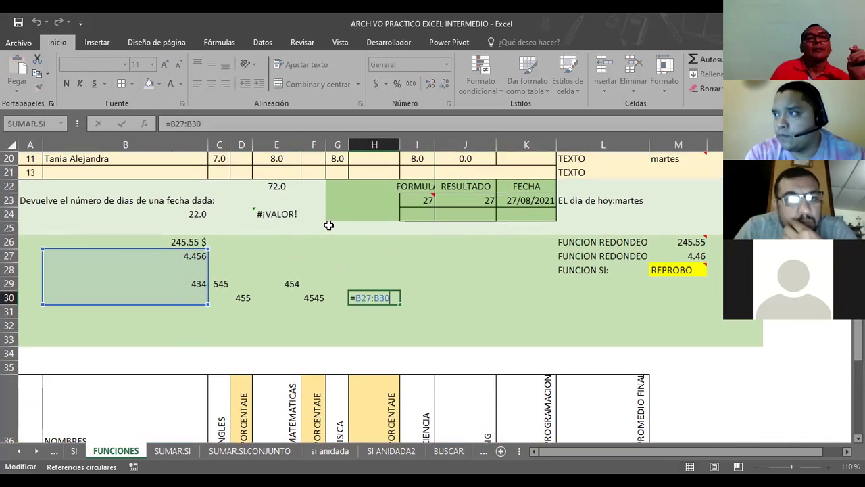
{"action": "scroll", "coordinate": [329, 224], "scroll_direction": "down", "scroll_amount": 4}
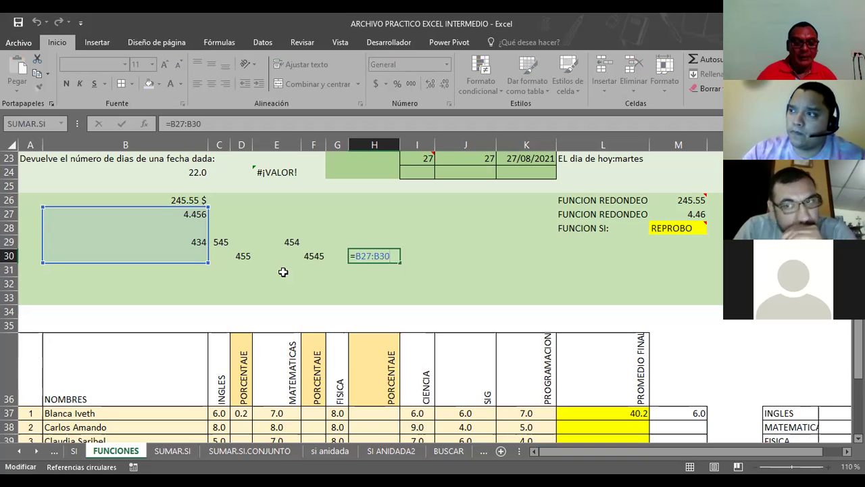
Rewrite H30's formula as =B27+B29, giving 438.456.
{"action": "key", "text": "F2"}
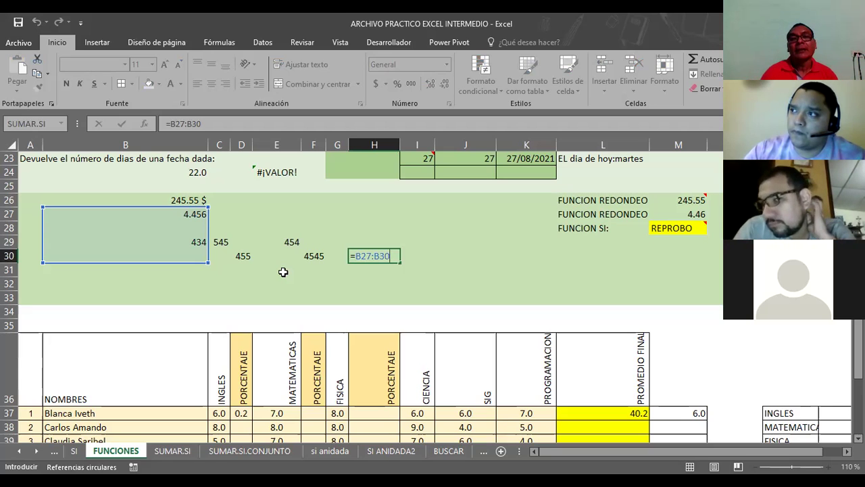
{"action": "key", "text": "BackSpace"}
{"action": "key", "text": "BackSpace"}
{"action": "key", "text": "BackSpace"}
{"action": "key", "text": "BackSpace"}
{"action": "type", "text": "+"}
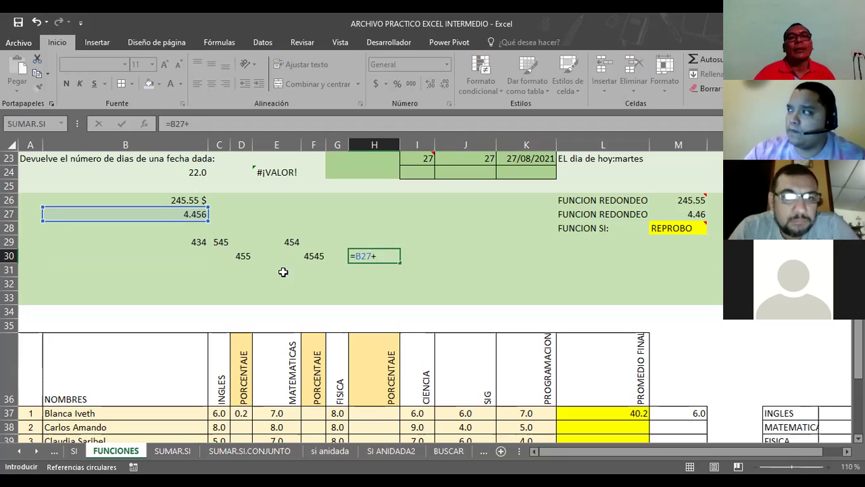
{"action": "type", "text": "B29"}
{"action": "key", "text": "Return"}
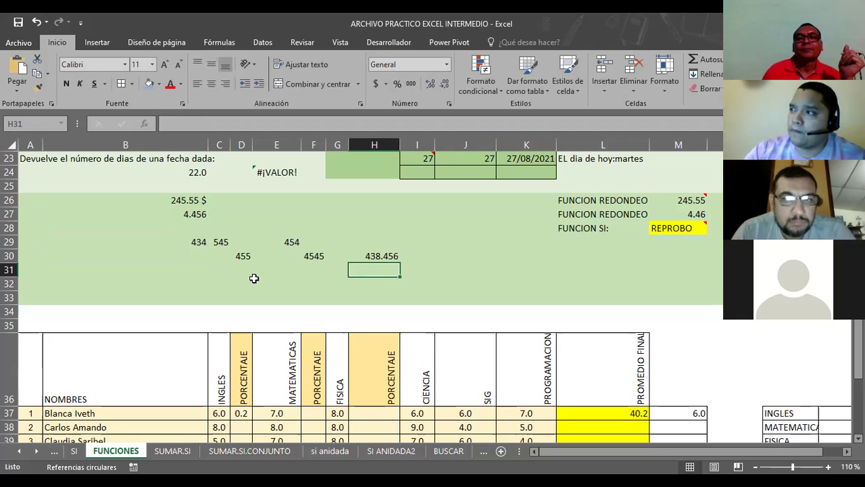
{"action": "scroll", "coordinate": [432, 256], "scroll_direction": "up", "scroll_amount": 2}
{"action": "scroll", "coordinate": [505, 256], "scroll_direction": "up", "scroll_amount": 3}
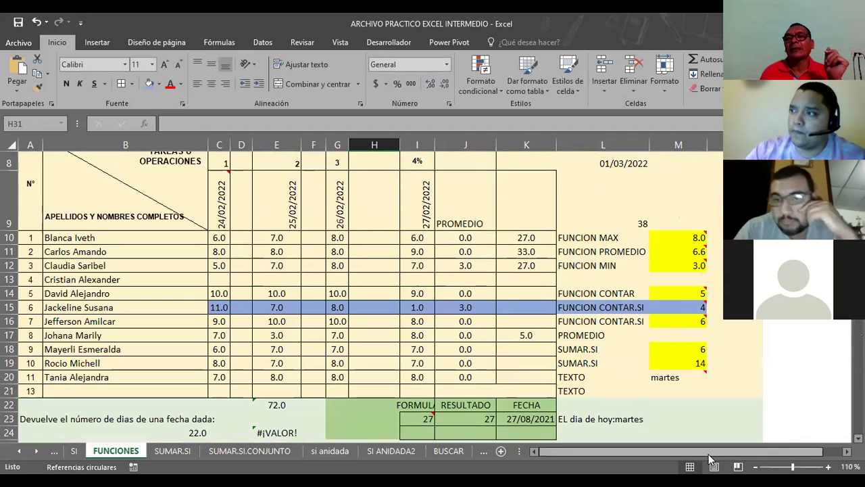
{"action": "left_click_drag", "start_coordinate": [705, 452], "coordinate": [727, 453]}
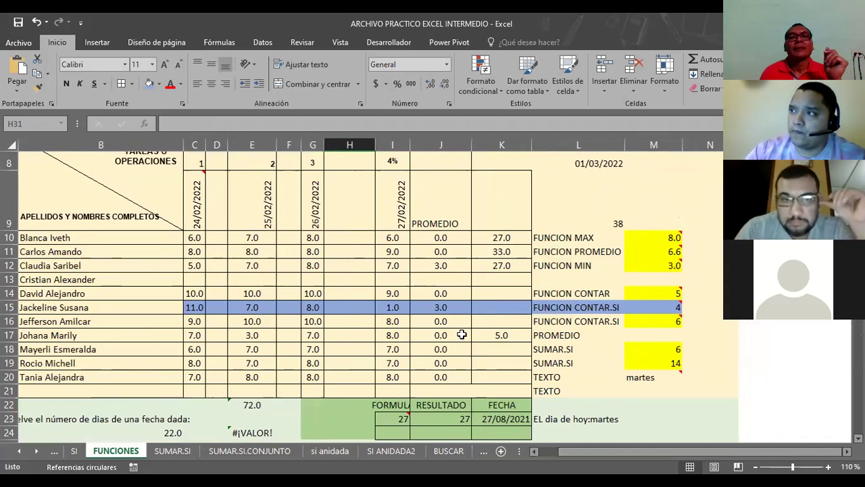
{"action": "left_click", "coordinate": [649, 308]}
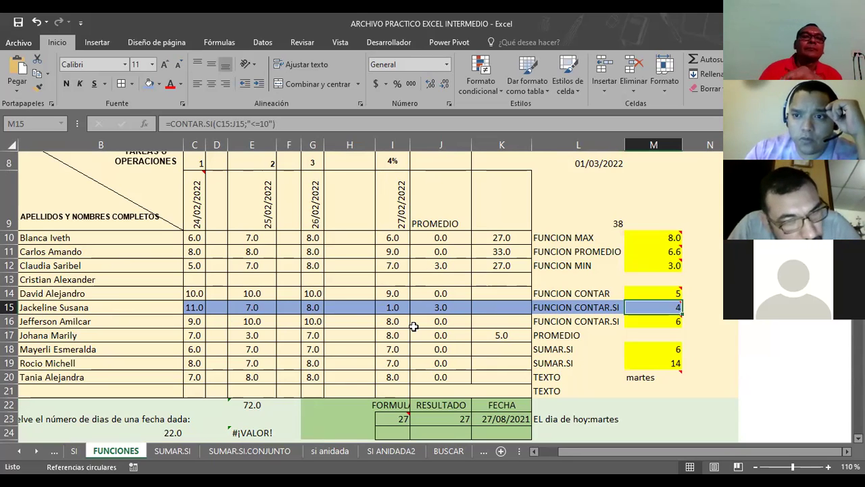
Replace row 15's scores in C15, E15, G15, I15 and J15 with first names.
{"action": "left_click", "coordinate": [196, 306]}
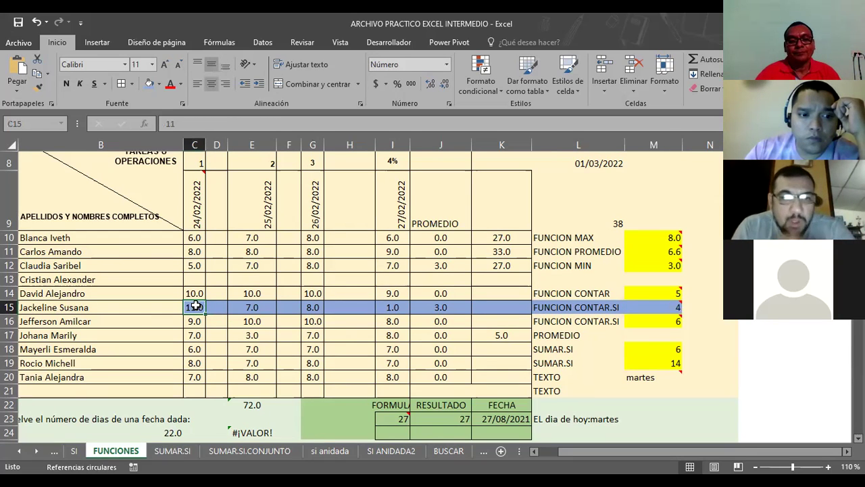
{"action": "type", "text": "JOSE"}
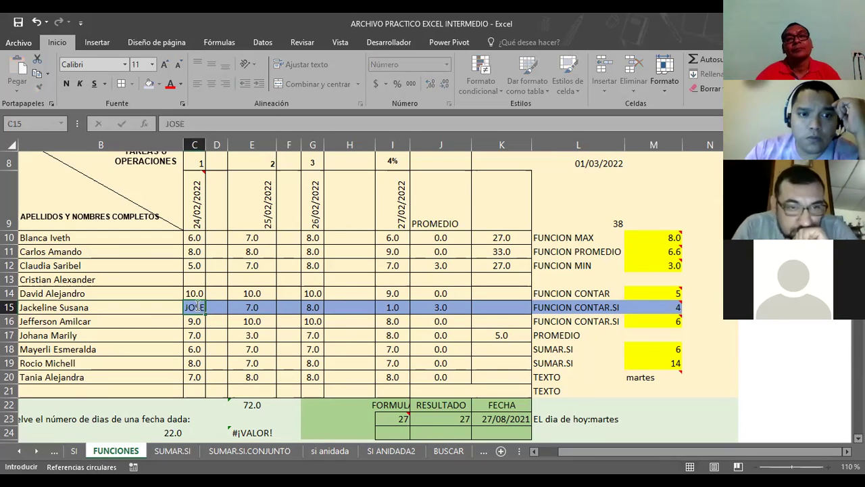
{"action": "key", "text": "Tab"}
{"action": "key", "text": "Tab"}
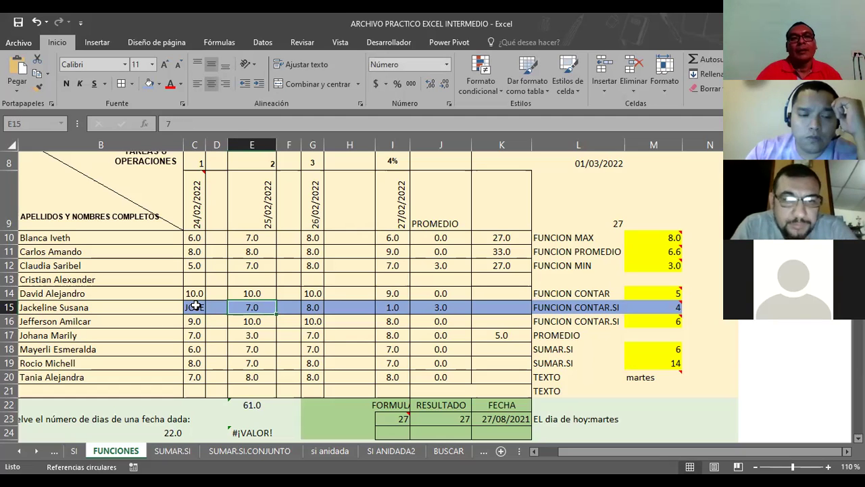
{"action": "type", "text": "I"}
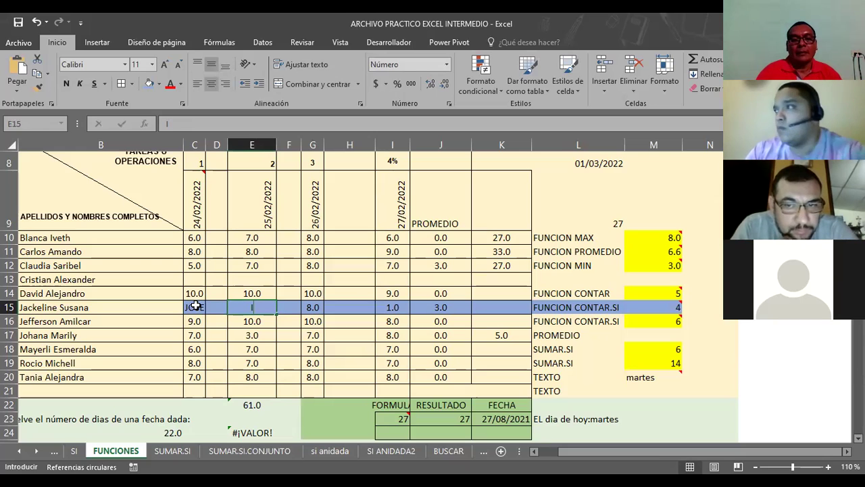
{"action": "type", "text": "RMA"}
{"action": "key", "text": "Tab"}
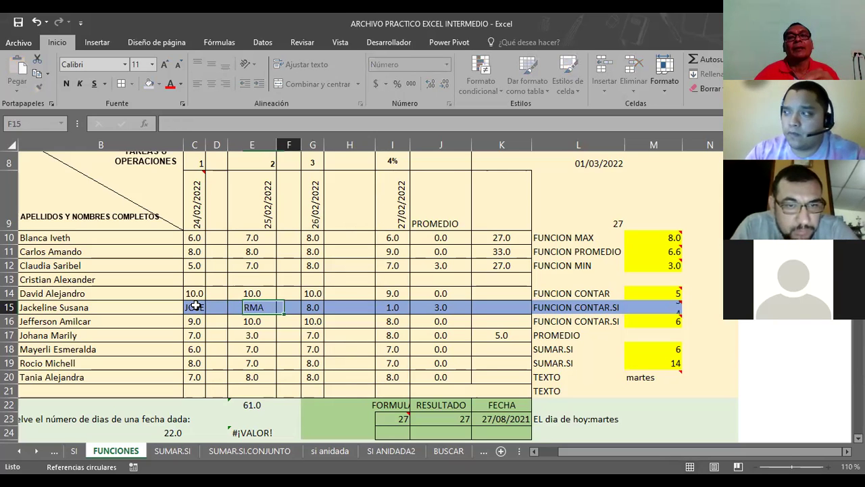
{"action": "key", "text": "Tab"}
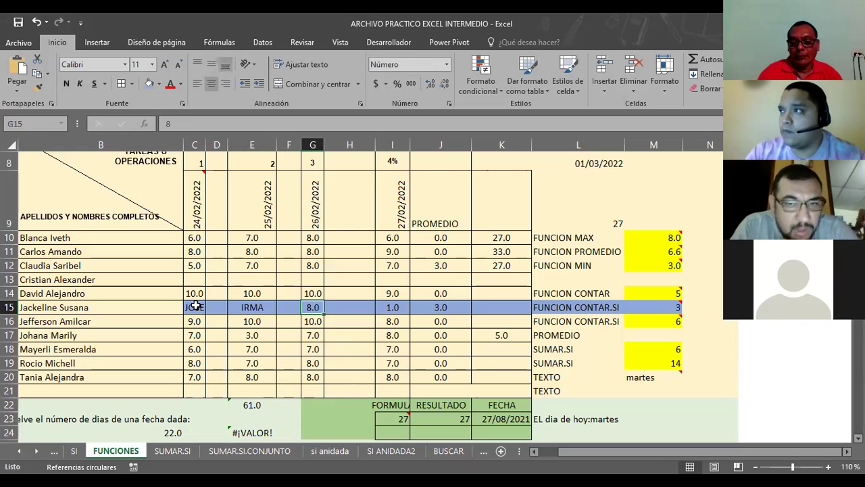
{"action": "type", "text": "JOS"}
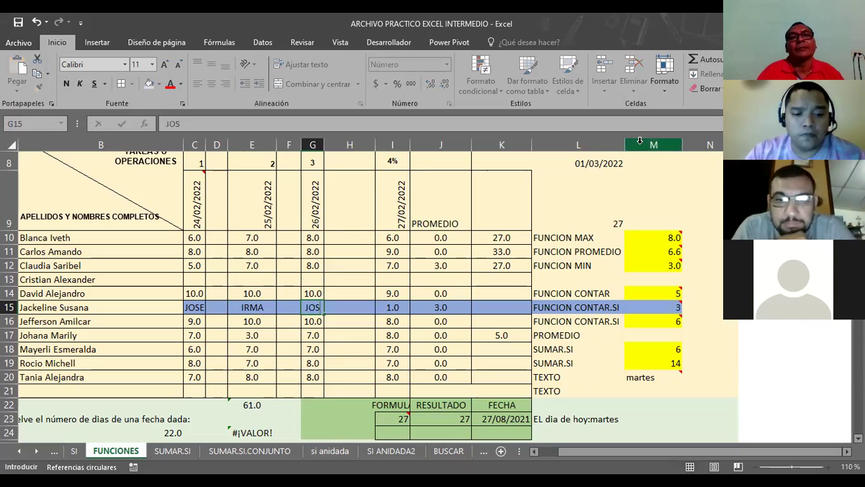
{"action": "type", "text": "E"}
{"action": "key", "text": "Tab"}
{"action": "key", "text": "Tab"}
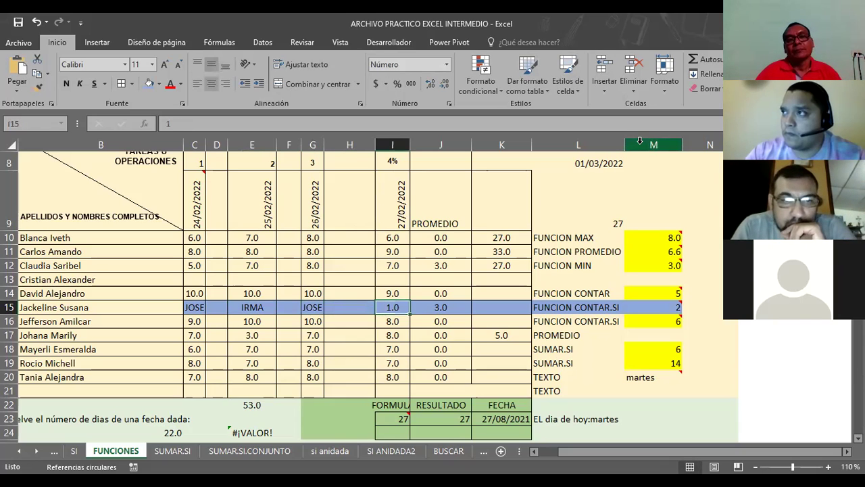
{"action": "type", "text": "IR"}
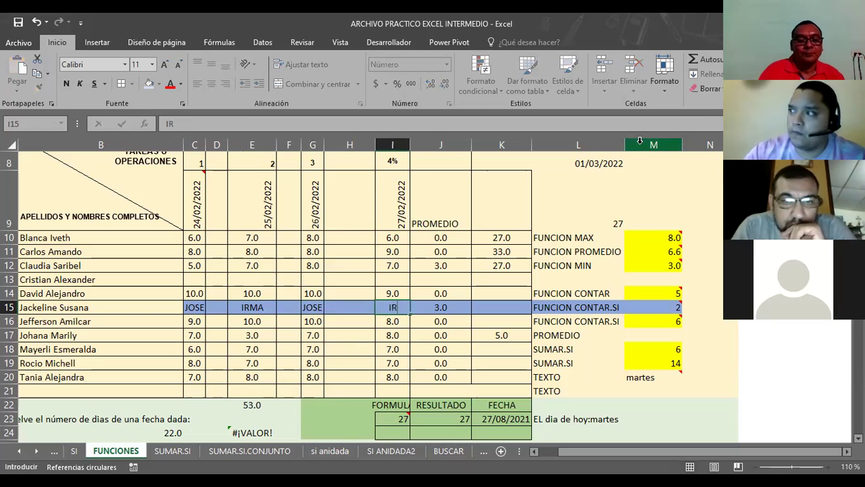
{"action": "type", "text": "MA"}
{"action": "key", "text": "Tab"}
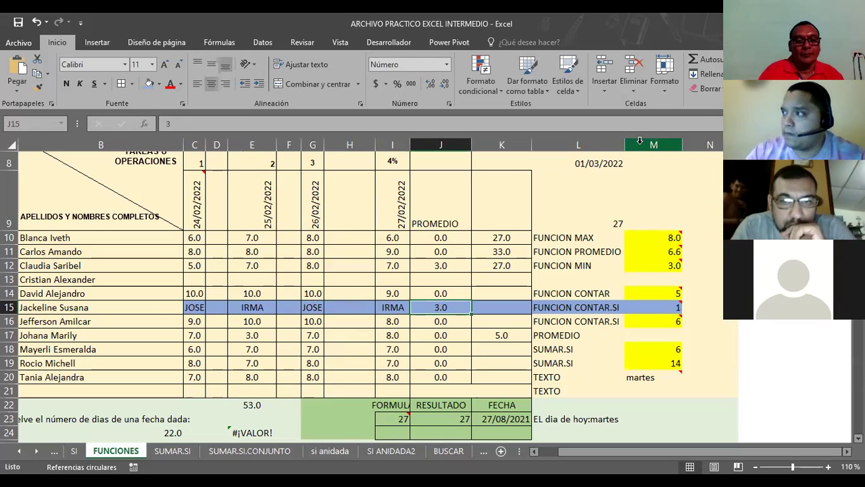
{"action": "type", "text": "FRANCI"}
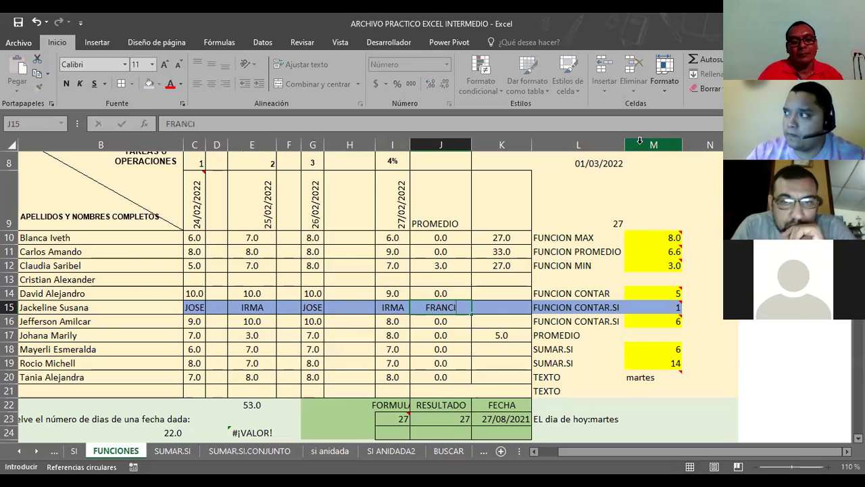
{"action": "type", "text": "S"}
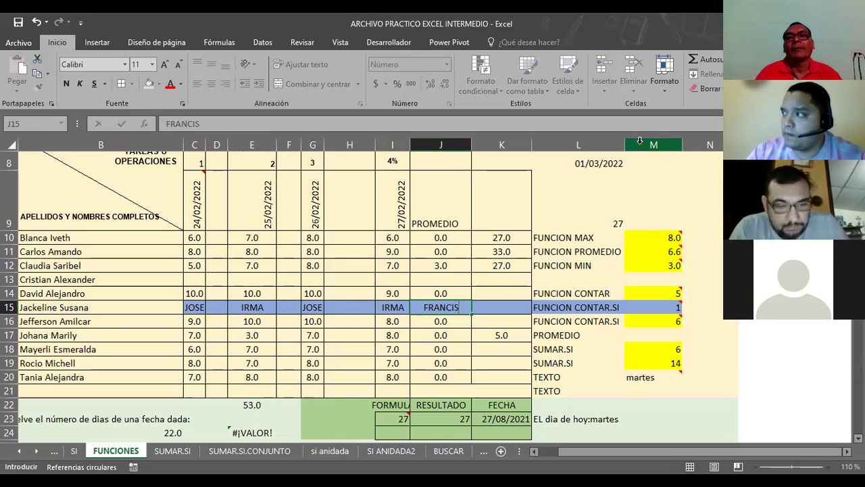
{"action": "type", "text": "CO"}
{"action": "key", "text": "Return"}
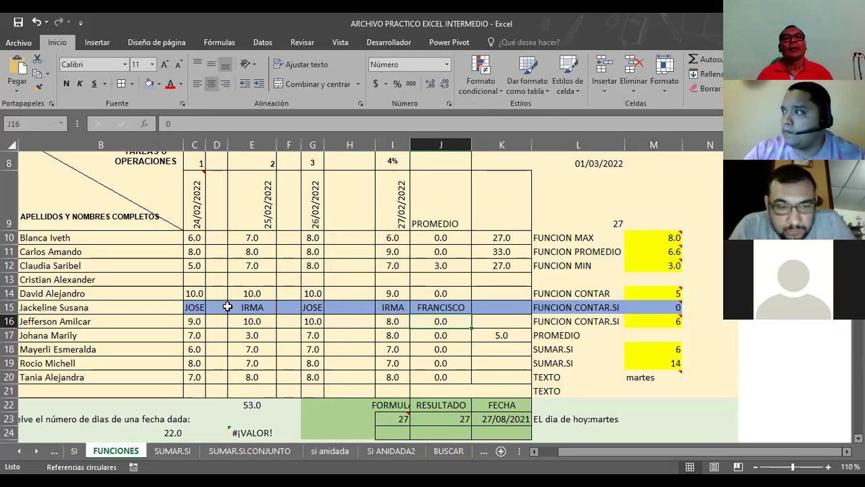
Check the text now in C15 and G15 and M15's CONTAR.SI count of 0.
{"action": "left_click", "coordinate": [194, 307]}
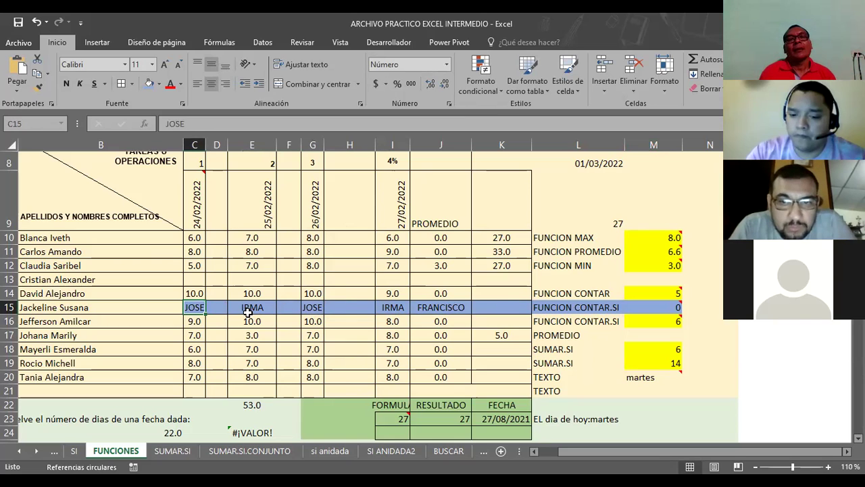
{"action": "left_click", "coordinate": [311, 308]}
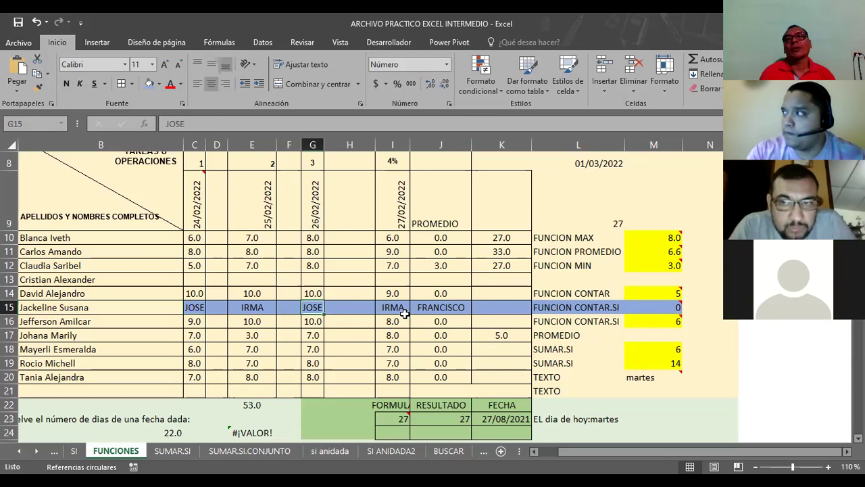
{"action": "left_click", "coordinate": [436, 309]}
{"action": "left_click", "coordinate": [650, 307]}
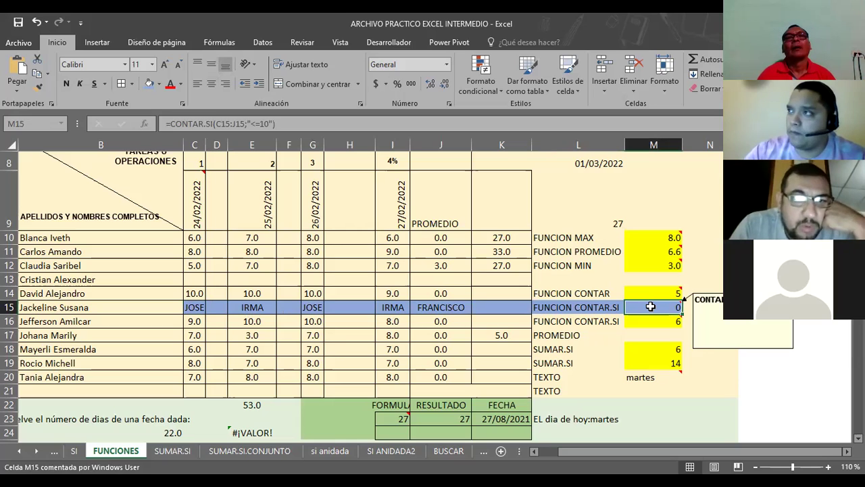
Change M15's CONTAR.SI criterion from "<=10" to a quoted first name, returning 2.
{"action": "double_click", "coordinate": [650, 307]}
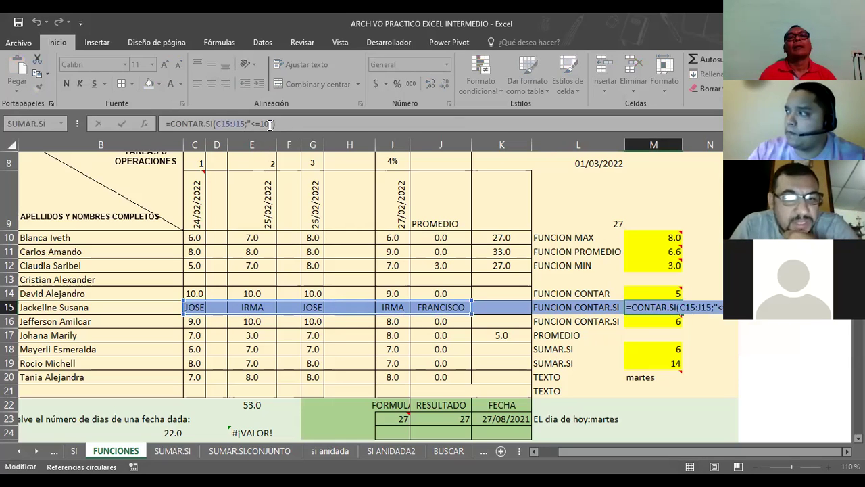
{"action": "left_click", "coordinate": [269, 125]}
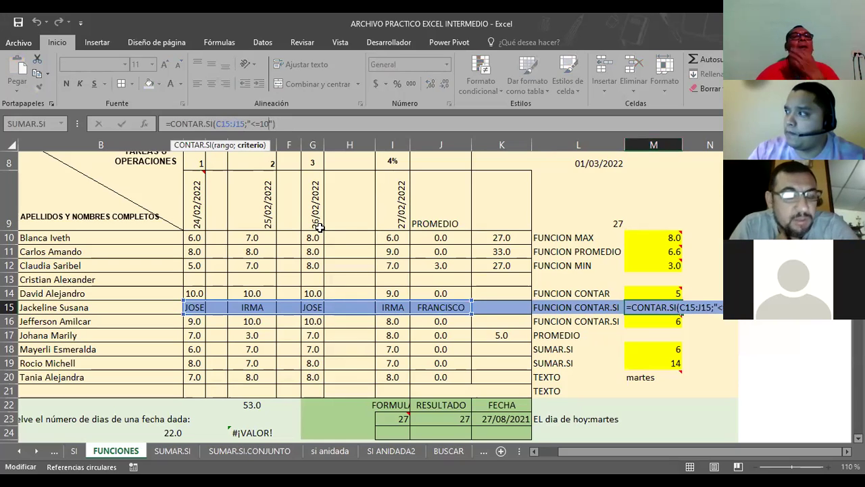
{"action": "key", "text": "BackSpace"}
{"action": "key", "text": "BackSpace"}
{"action": "key", "text": "BackSpace"}
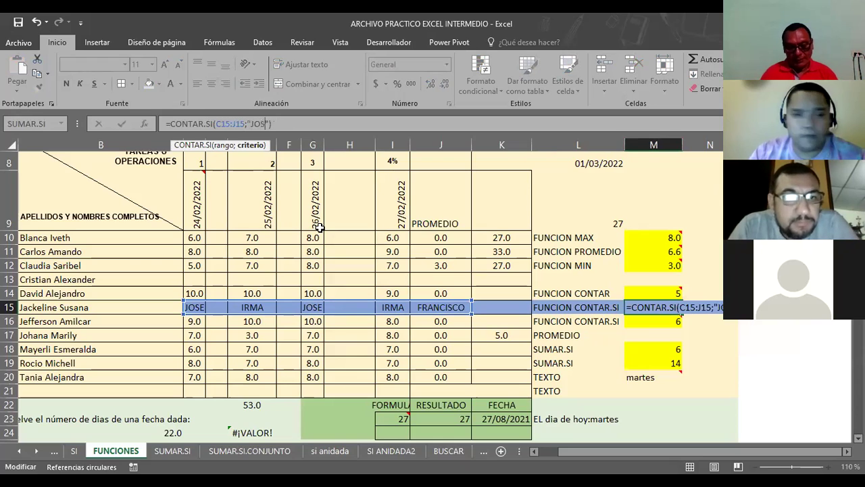
{"action": "key", "text": "Return"}
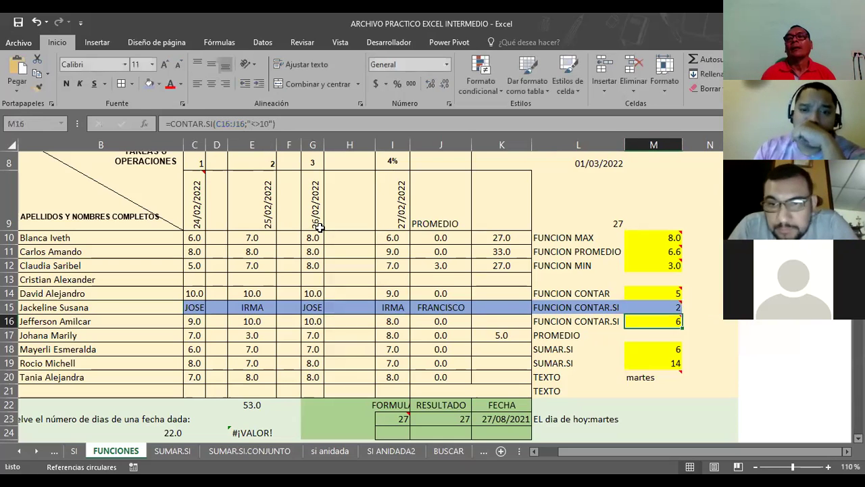
{"action": "left_click", "coordinate": [645, 309]}
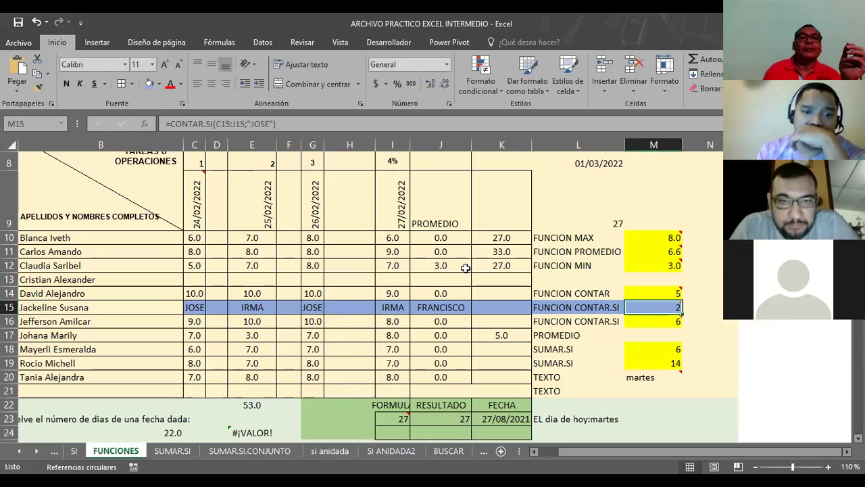
{"action": "left_click_drag", "start_coordinate": [196, 238], "coordinate": [491, 384]}
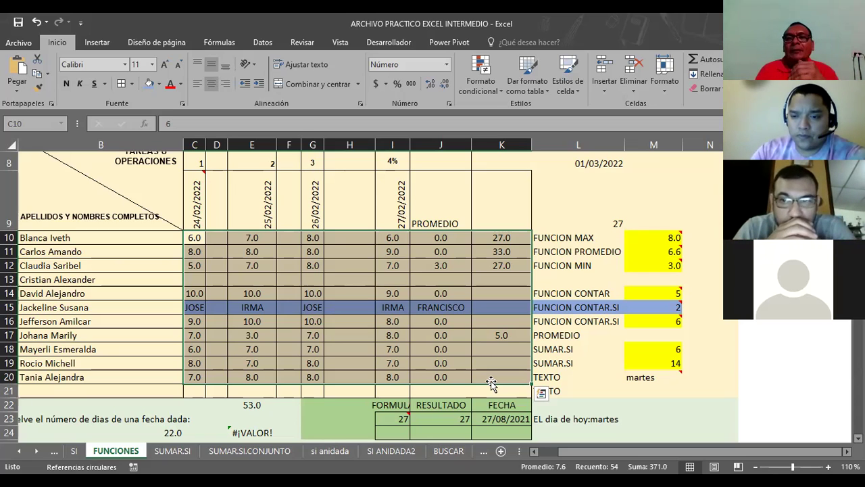
{"action": "left_click", "coordinate": [194, 238]}
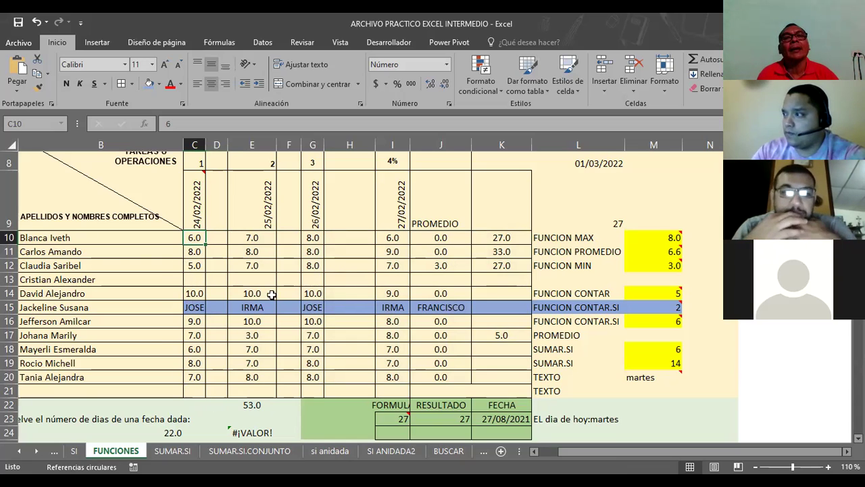
{"action": "left_click", "coordinate": [249, 267]}
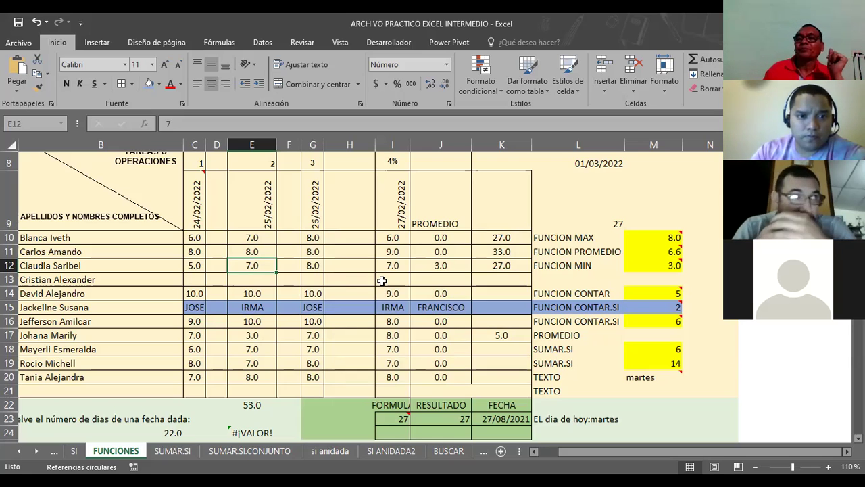
{"action": "left_click", "coordinate": [653, 309]}
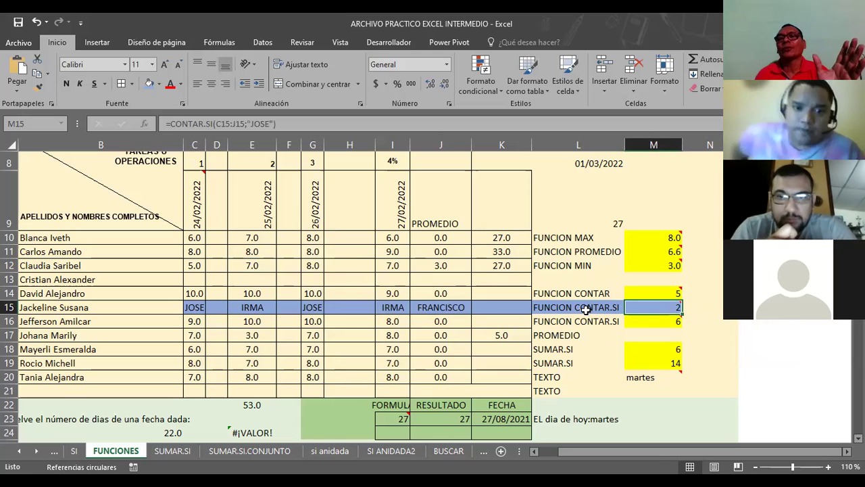
{"action": "left_click", "coordinate": [559, 353]}
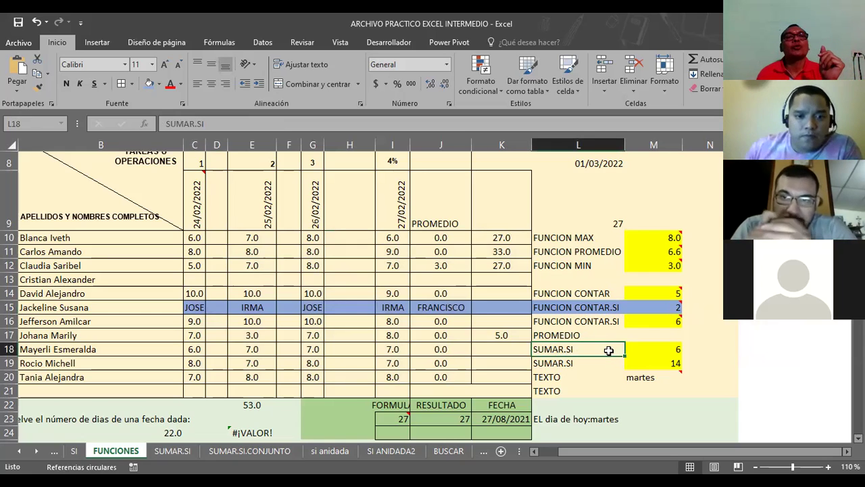
{"action": "left_click", "coordinate": [648, 351]}
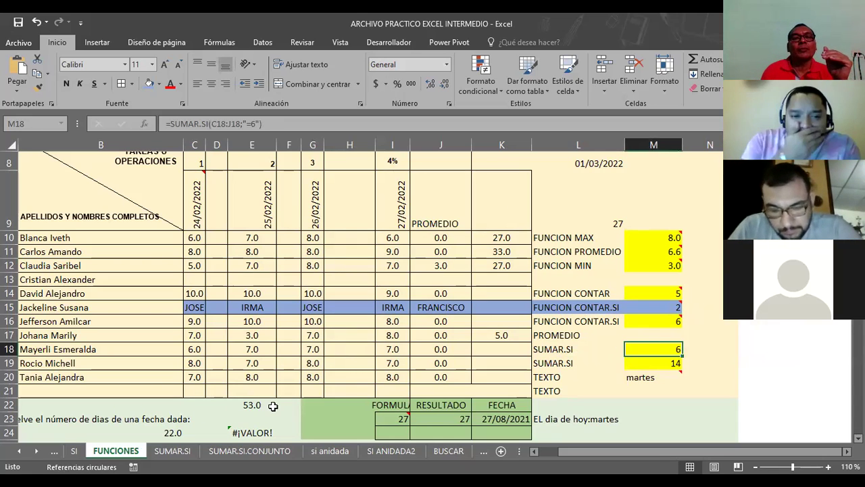
{"action": "left_click", "coordinate": [193, 407]}
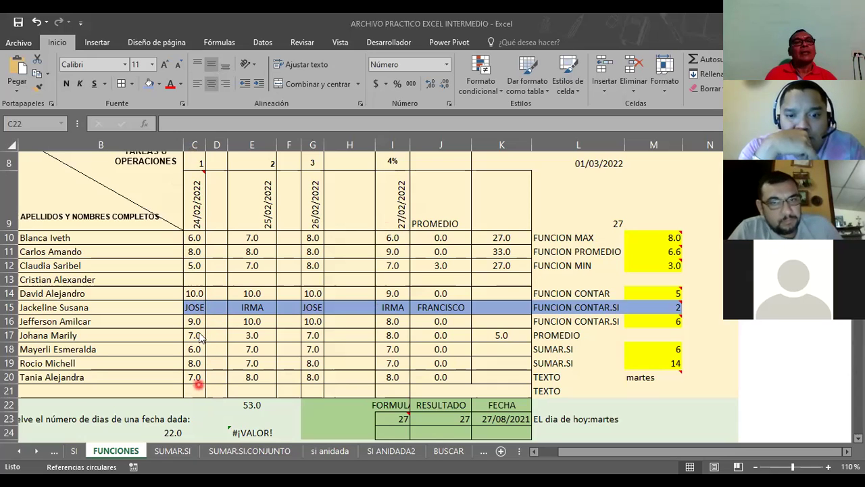
AutoSum C10:C21 into C22 to show 66.0, then review M18's SUMAR.SI formula.
{"action": "left_click", "coordinate": [192, 409]}
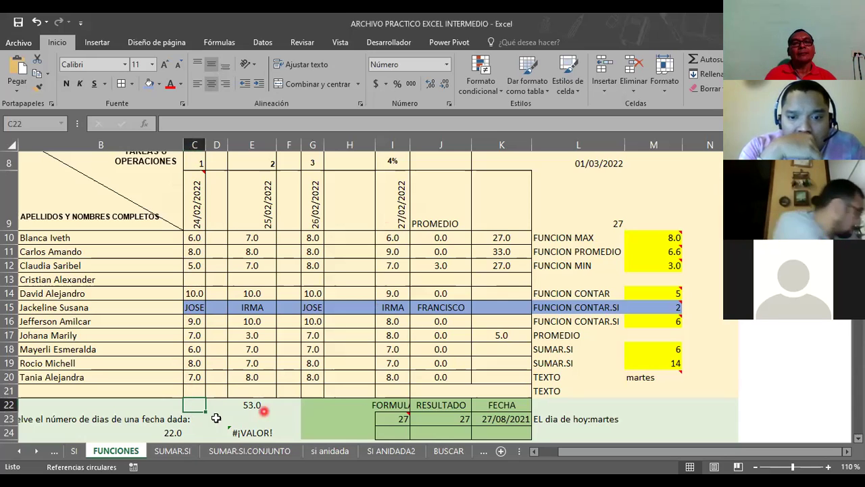
{"action": "left_click", "coordinate": [703, 60]}
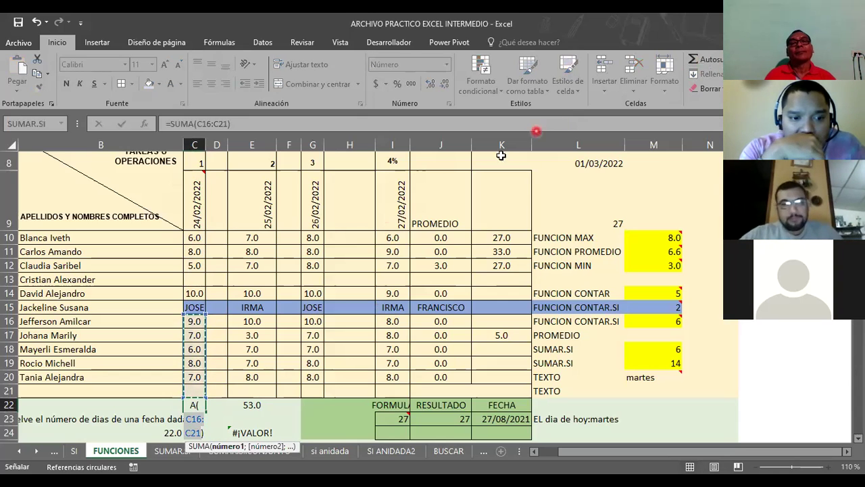
{"action": "left_click", "coordinate": [195, 239]}
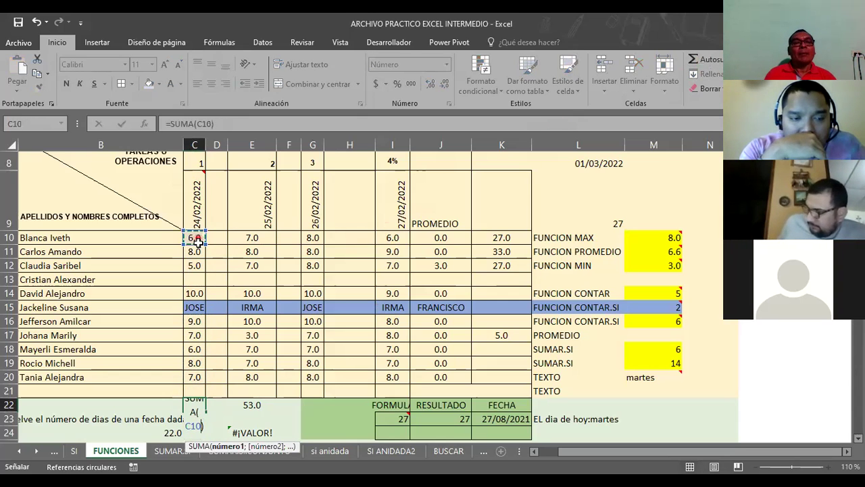
{"action": "left_click", "coordinate": [196, 392], "text": "shift"}
{"action": "key", "text": "Return"}
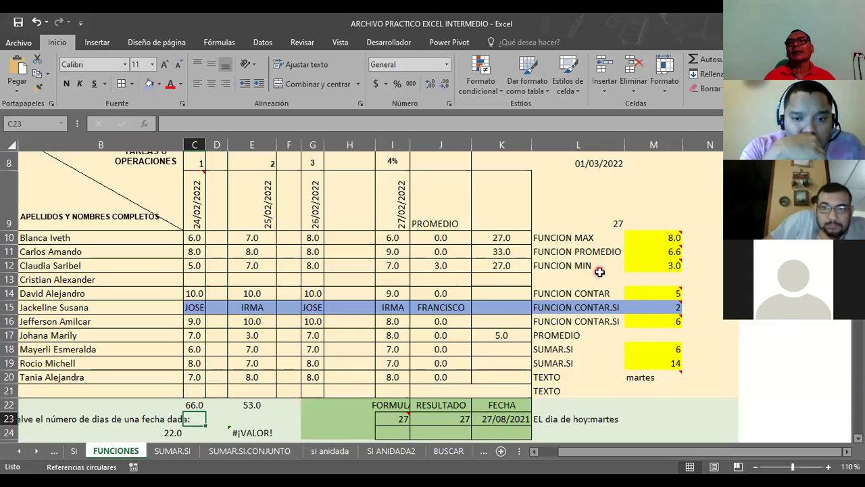
{"action": "left_click", "coordinate": [652, 352]}
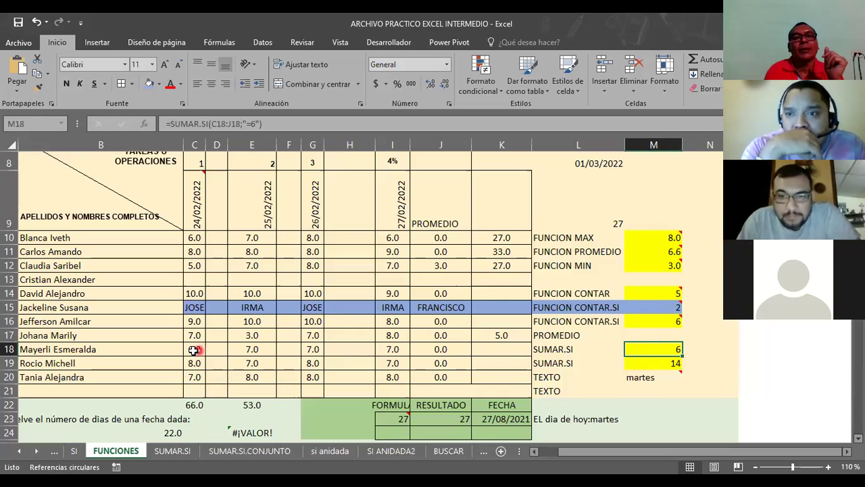
Give row 18 from C18 to M18 a light grey fill.
{"action": "left_click_drag", "start_coordinate": [194, 350], "coordinate": [661, 346]}
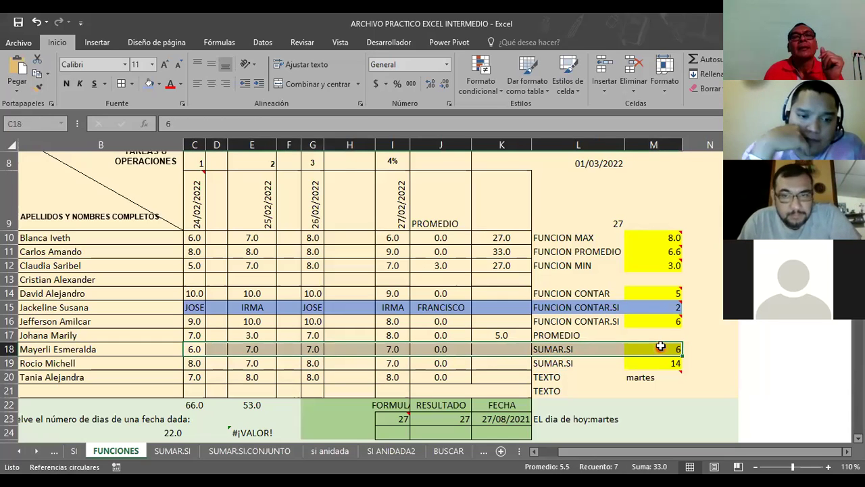
{"action": "left_click", "coordinate": [159, 86]}
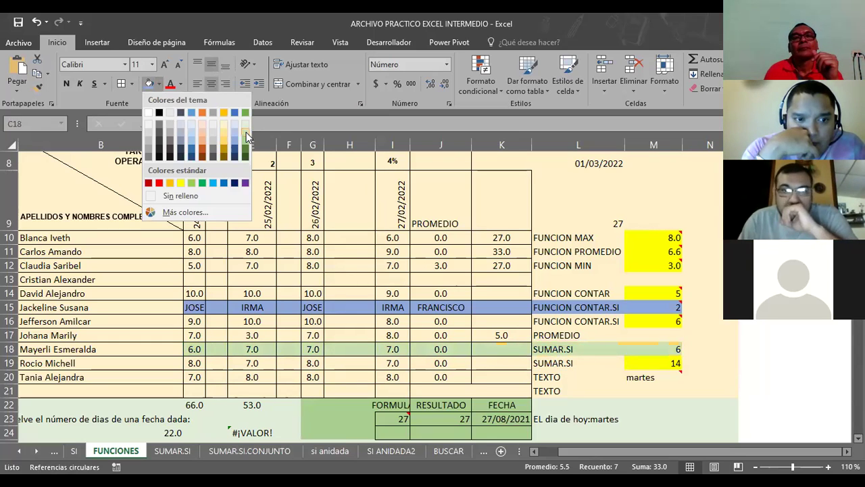
{"action": "left_click", "coordinate": [212, 137]}
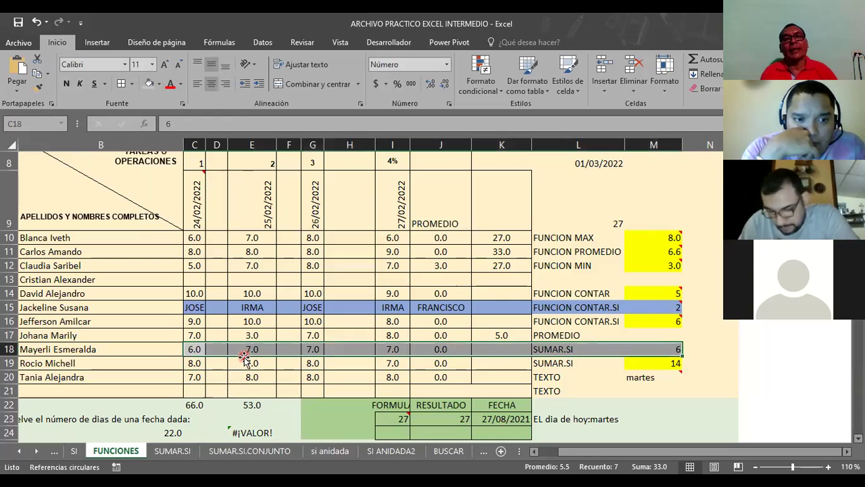
{"action": "left_click", "coordinate": [661, 350]}
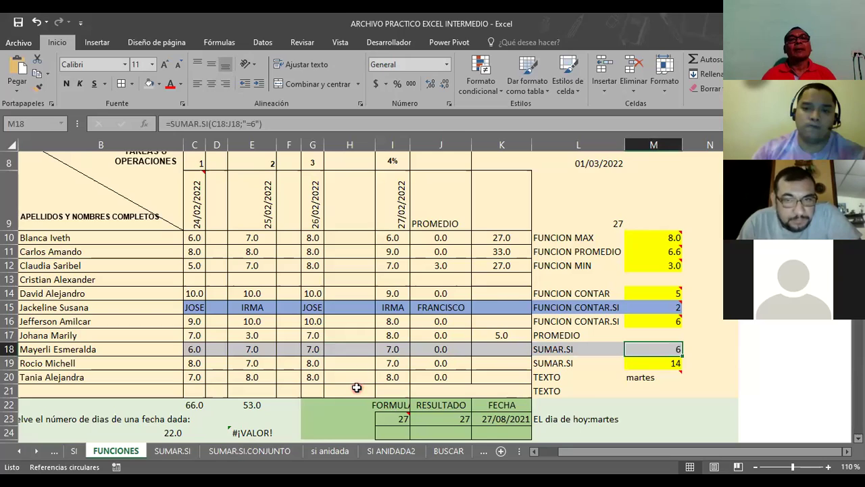
Enter 6 in D18, F18 and H18 so M18's SUMAR.SI result rises to 24.
{"action": "left_click", "coordinate": [219, 352]}
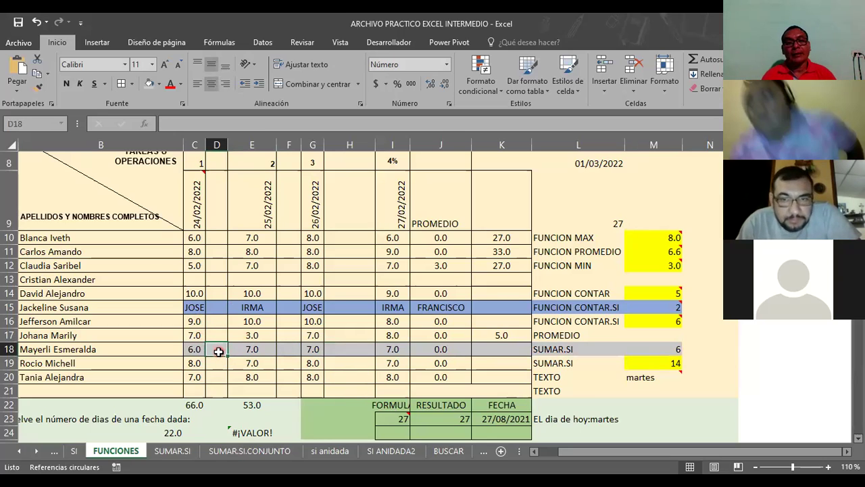
{"action": "type", "text": "6"}
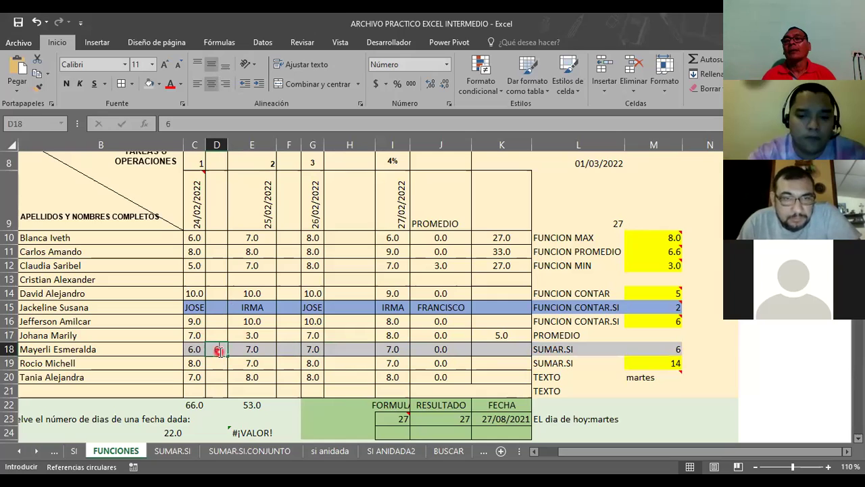
{"action": "key", "text": "Tab"}
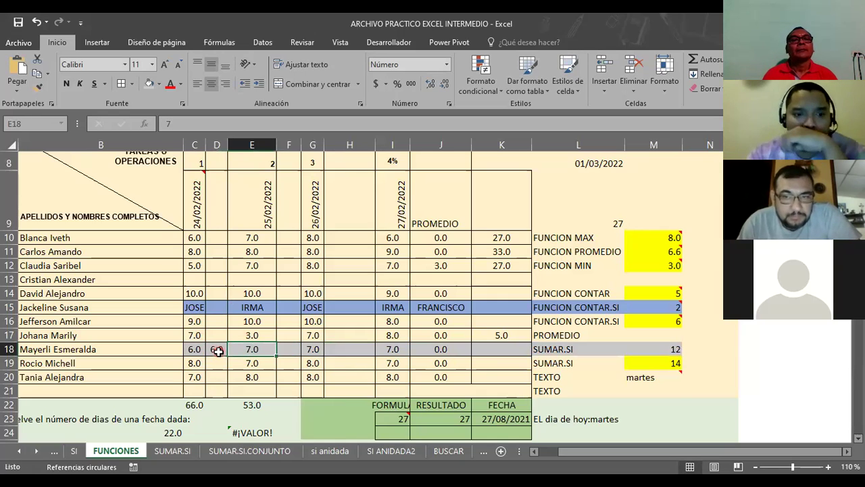
{"action": "key", "text": "Tab"}
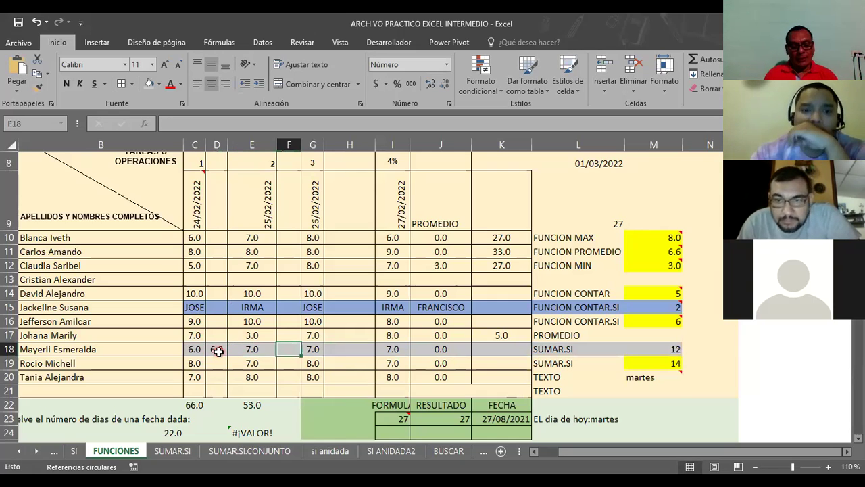
{"action": "type", "text": "6"}
{"action": "key", "text": "Tab"}
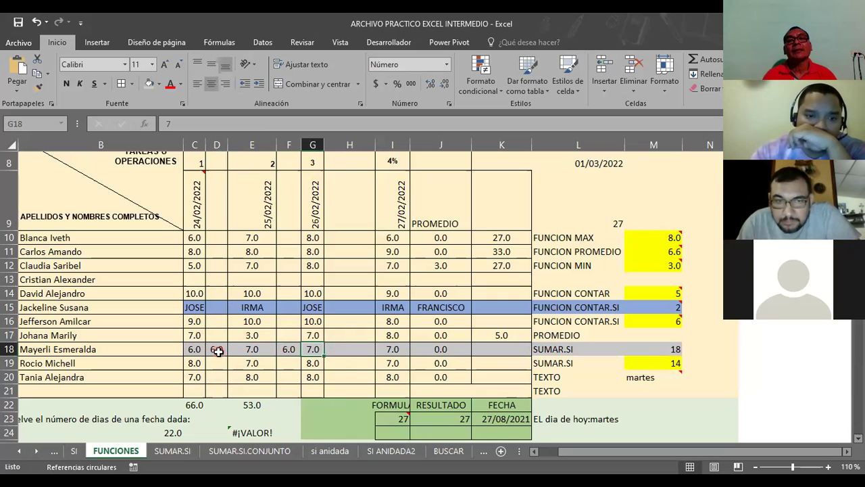
{"action": "key", "text": "Tab"}
{"action": "type", "text": "6"}
{"action": "key", "text": "Tab"}
{"action": "key", "text": "Tab"}
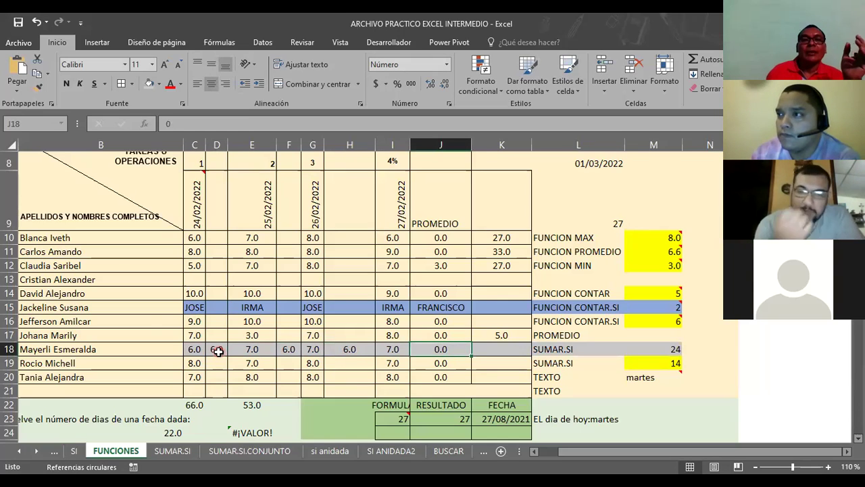
{"action": "left_click_drag", "start_coordinate": [193, 237], "coordinate": [501, 379]}
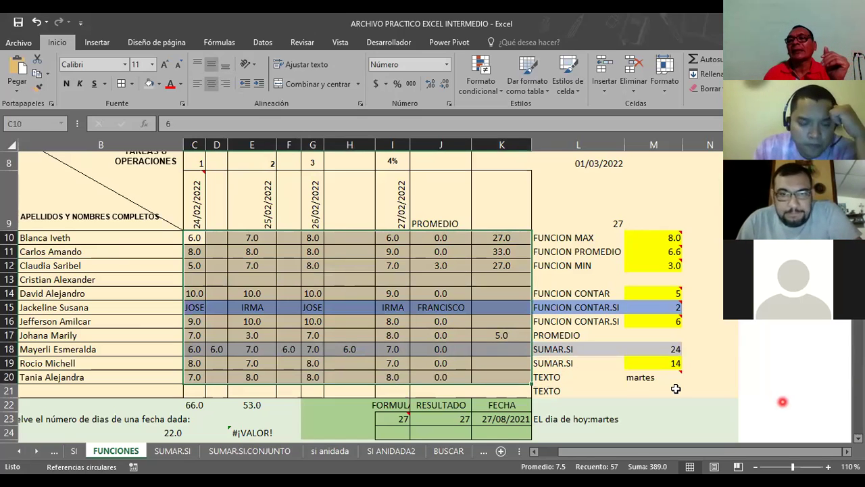
{"action": "left_click", "coordinate": [658, 349]}
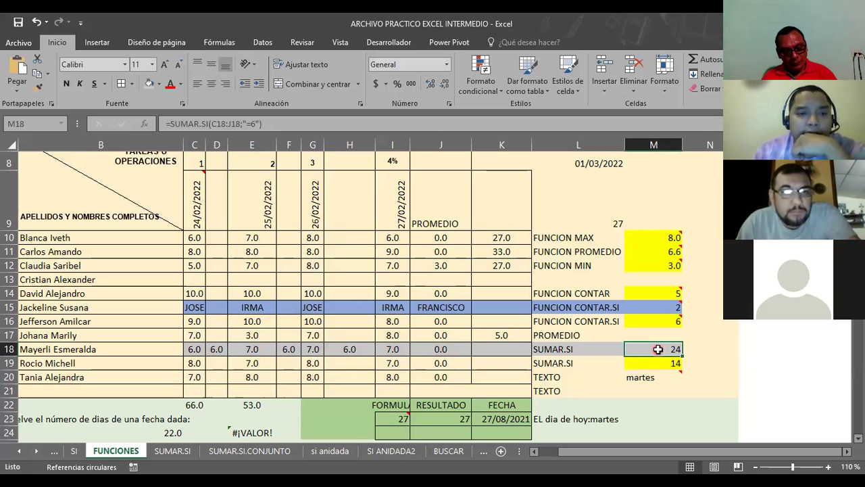
Change M18's SUMAR.SI range from C18:J18 to C10:K20 so it returns 36.
{"action": "double_click", "coordinate": [658, 349]}
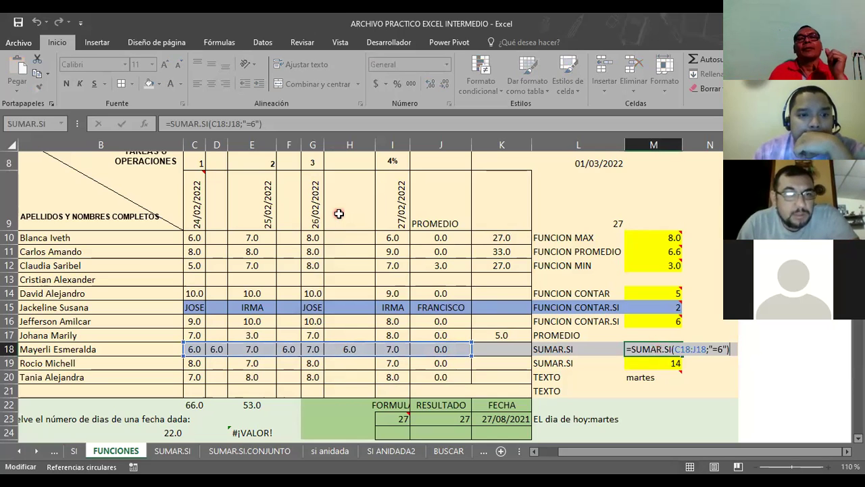
{"action": "left_click", "coordinate": [213, 124]}
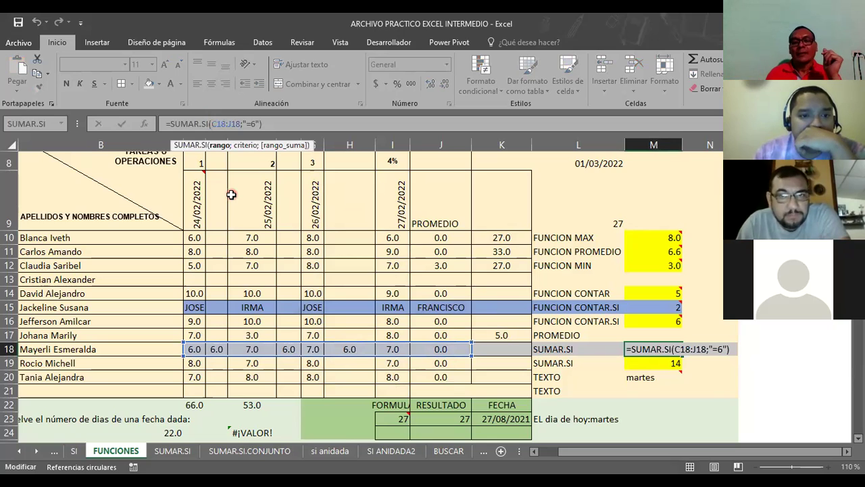
{"action": "key", "text": "BackSpace"}
{"action": "key", "text": "BackSpace"}
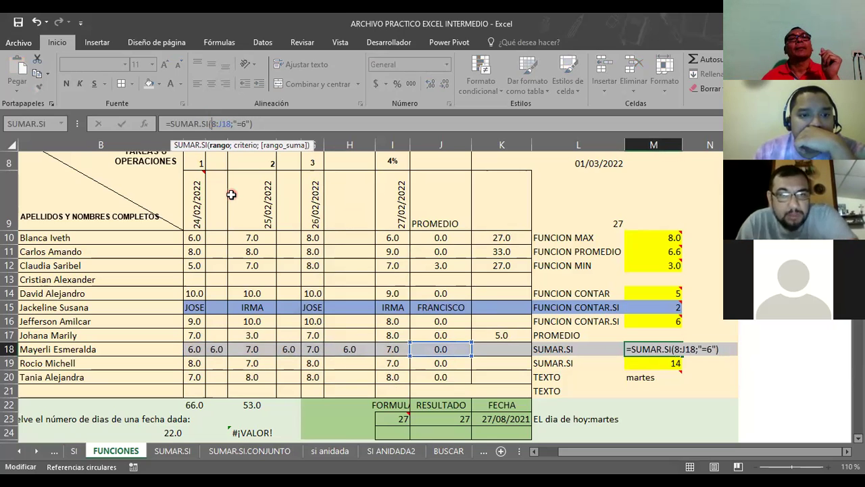
{"action": "key", "text": "BackSpace"}
{"action": "key", "text": "BackSpace"}
{"action": "key", "text": "BackSpace"}
{"action": "key", "text": "Delete"}
{"action": "key", "text": "Delete"}
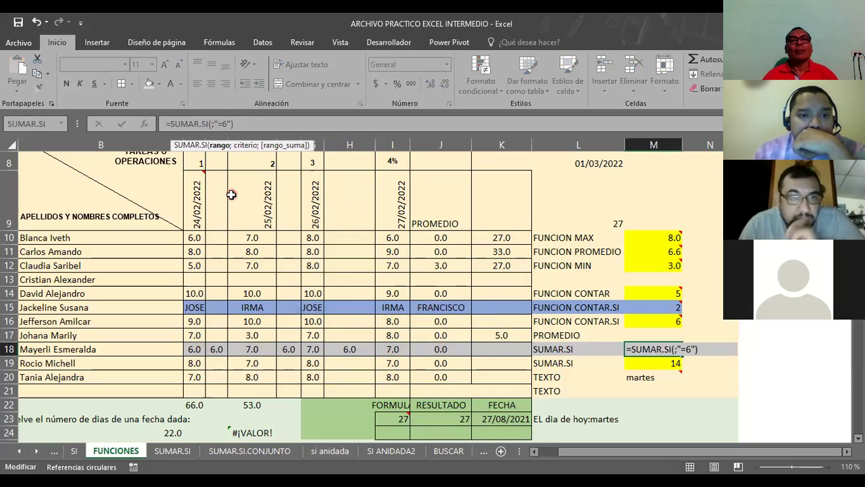
{"action": "left_click", "coordinate": [196, 238]}
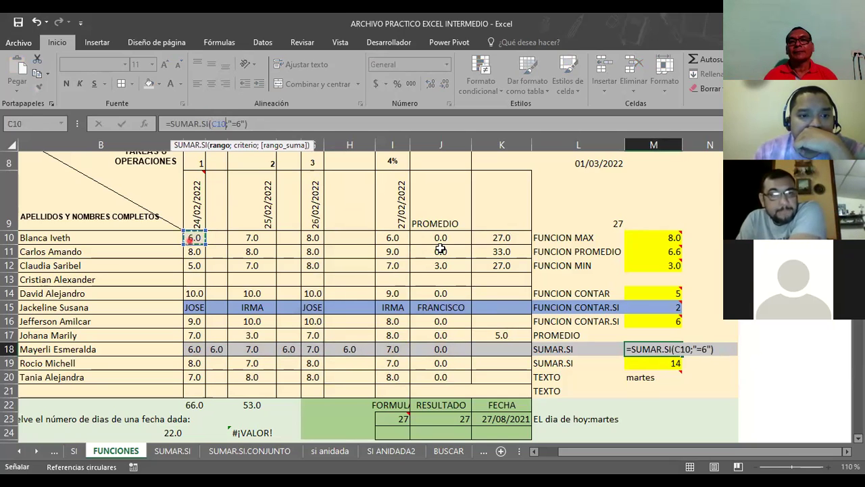
{"action": "left_click", "coordinate": [507, 372], "text": "shift"}
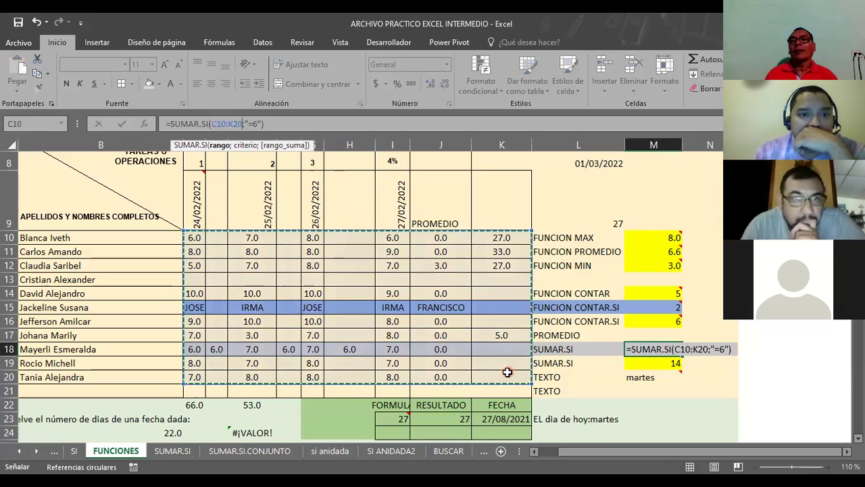
{"action": "key", "text": "Return"}
{"action": "left_click", "coordinate": [669, 365]}
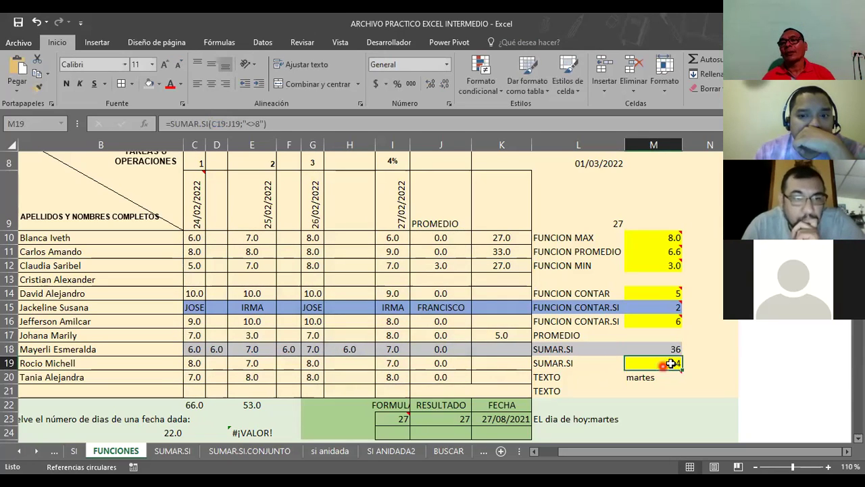
{"action": "left_click", "coordinate": [665, 351]}
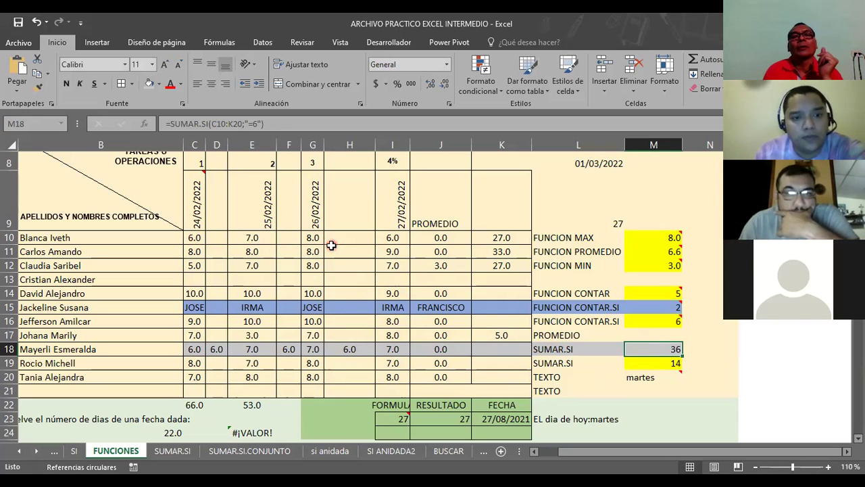
{"action": "left_click", "coordinate": [654, 310]}
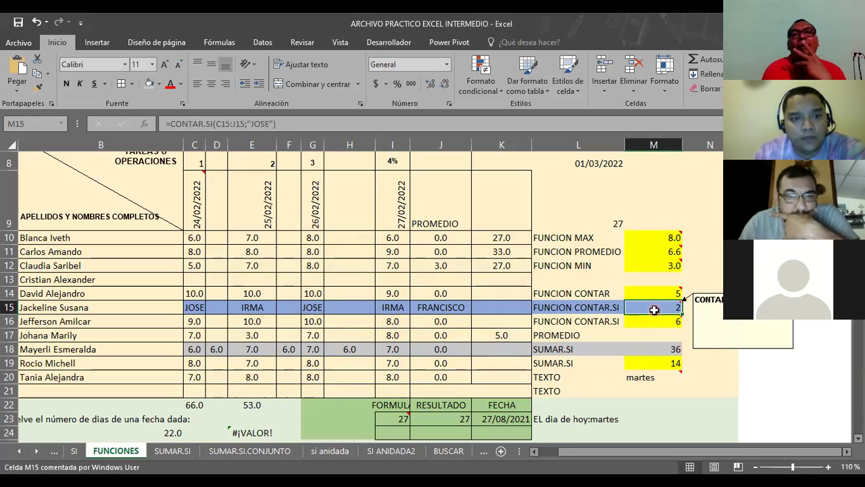
{"action": "left_click", "coordinate": [647, 322]}
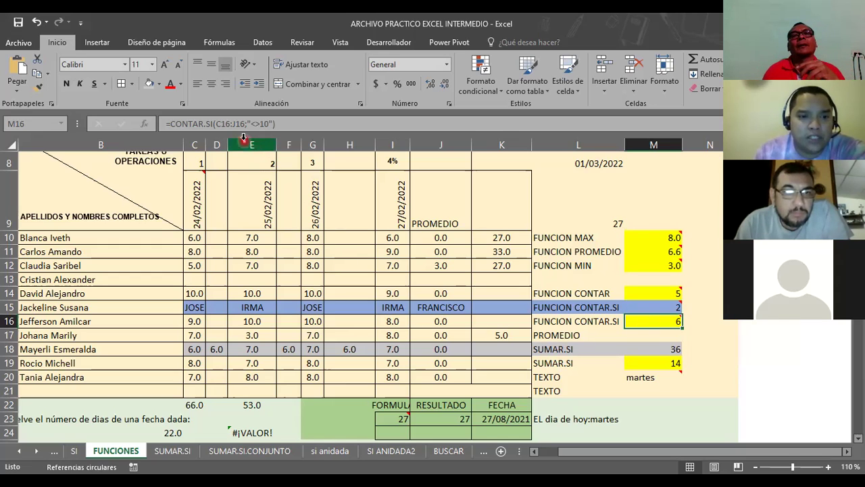
Widen M16's CONTAR.SI range from C16:J16 to C10:K20, giving 94.
{"action": "left_click", "coordinate": [213, 124]}
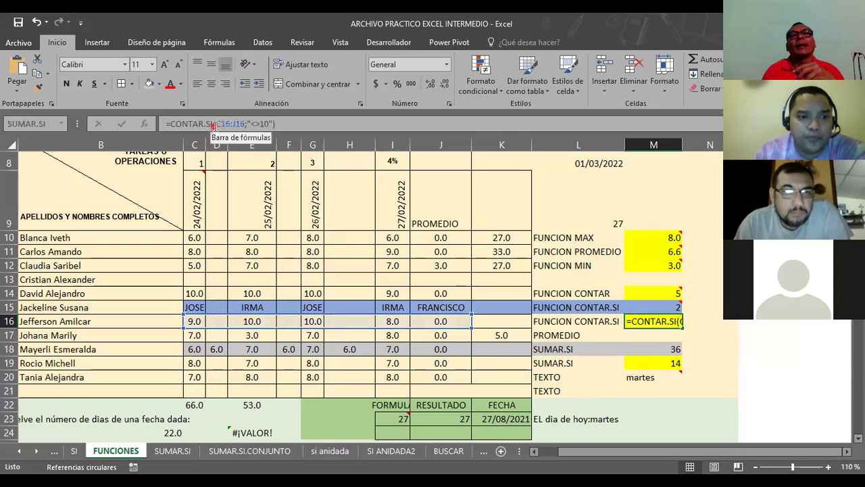
{"action": "key", "text": "shift+Right"}
{"action": "key", "text": "shift+Right"}
{"action": "key", "text": "shift+Right"}
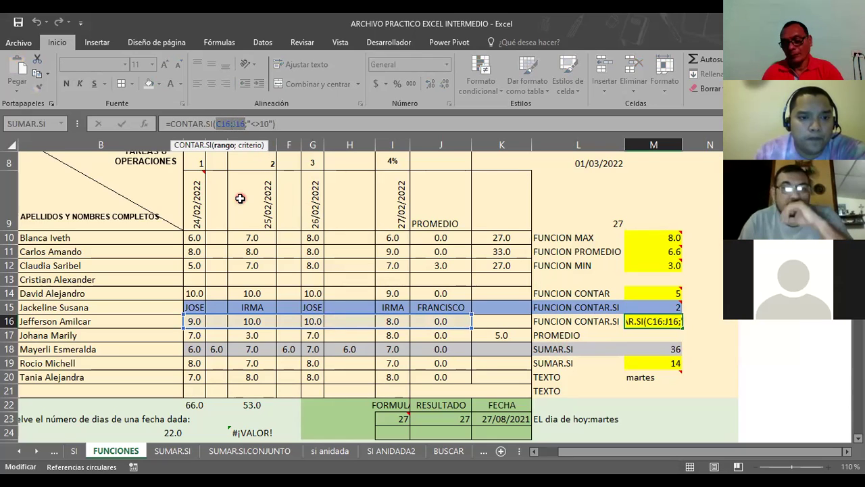
{"action": "key", "text": "Delete"}
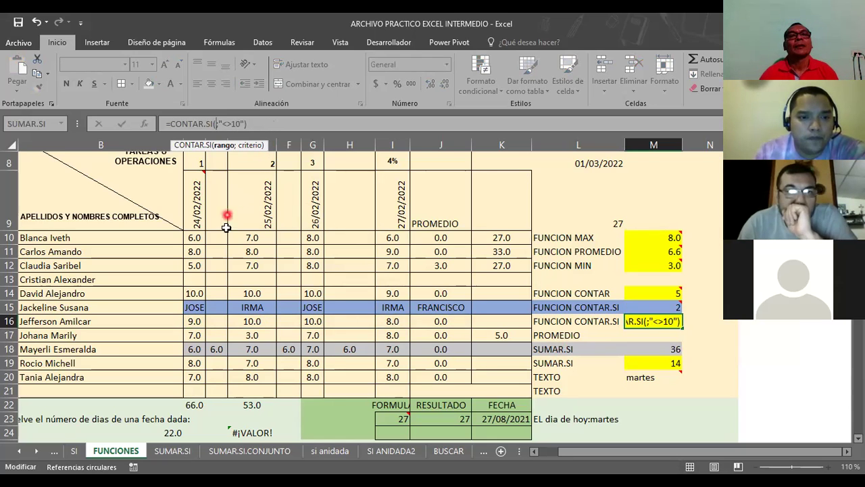
{"action": "left_click", "coordinate": [195, 237]}
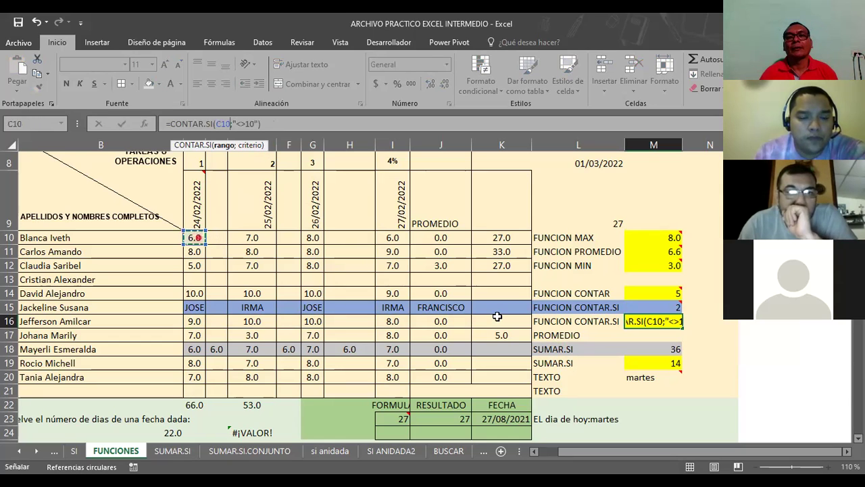
{"action": "left_click", "coordinate": [502, 383], "text": "shift"}
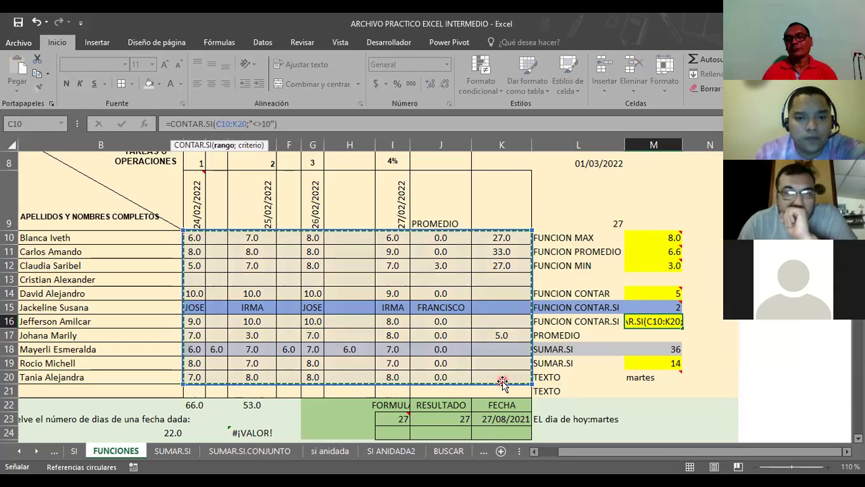
{"action": "key", "text": "Return"}
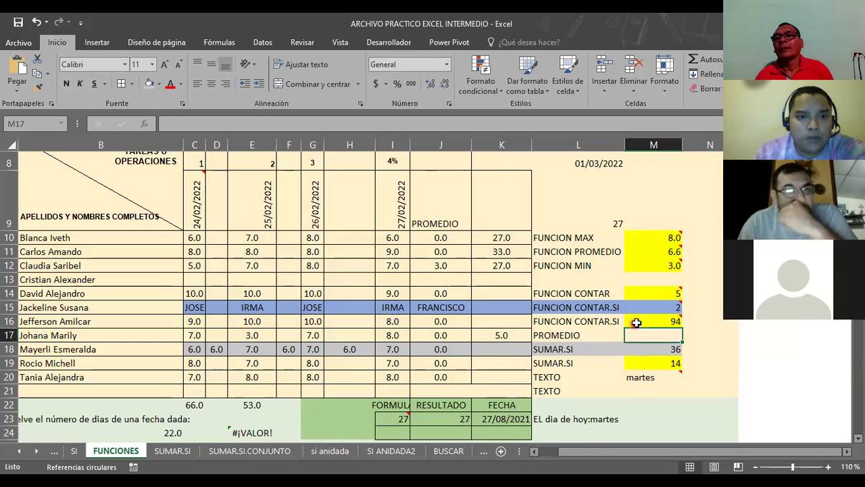
Change M16's CONTAR.SI criterion from "<>10" to "=6", giving 6.
{"action": "left_click", "coordinate": [646, 321]}
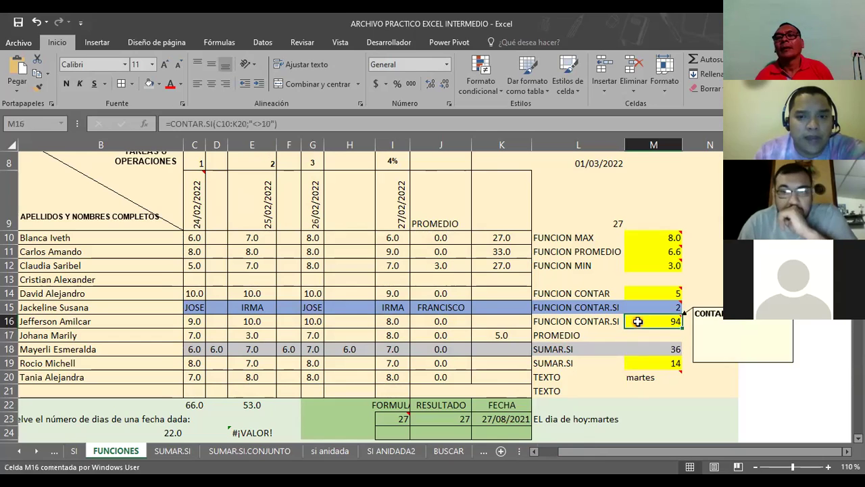
{"action": "left_click", "coordinate": [271, 123]}
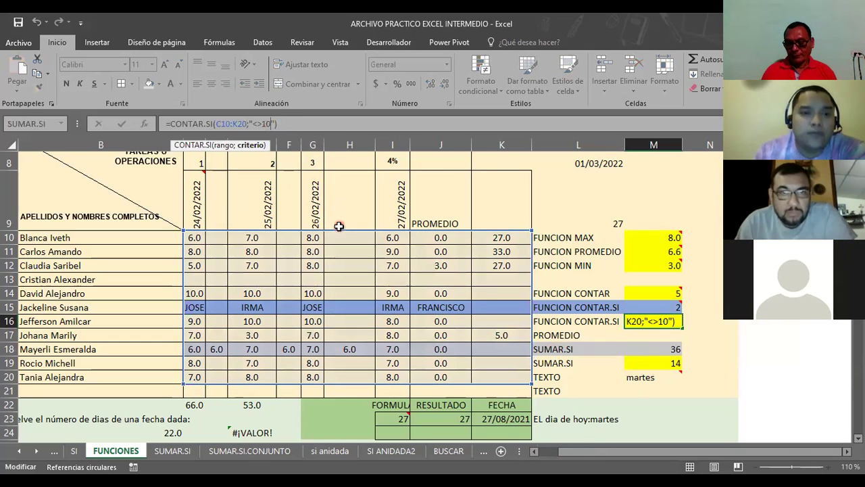
{"action": "key", "text": "BackSpace"}
{"action": "key", "text": "BackSpace"}
{"action": "key", "text": "BackSpace"}
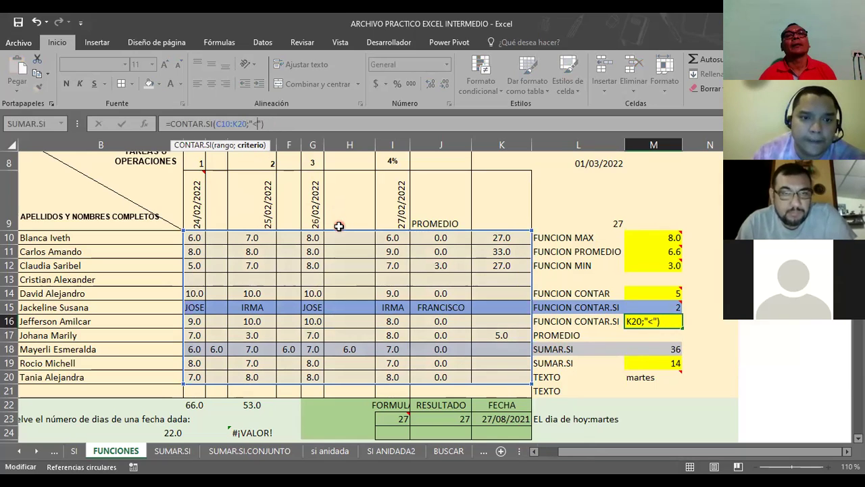
{"action": "key", "text": "BackSpace"}
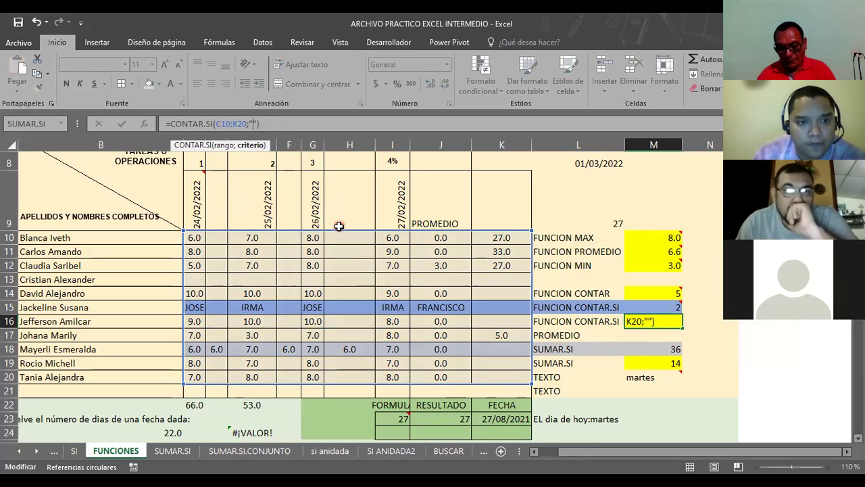
{"action": "type", "text": "=6"}
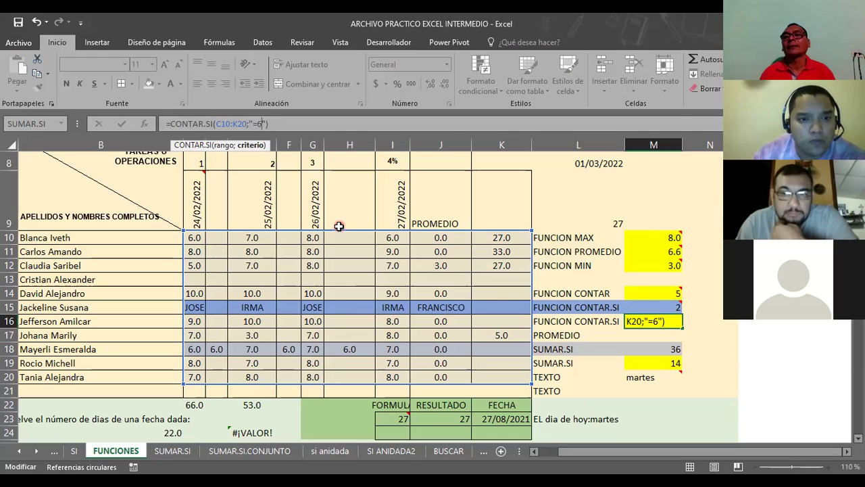
{"action": "key", "text": "Return"}
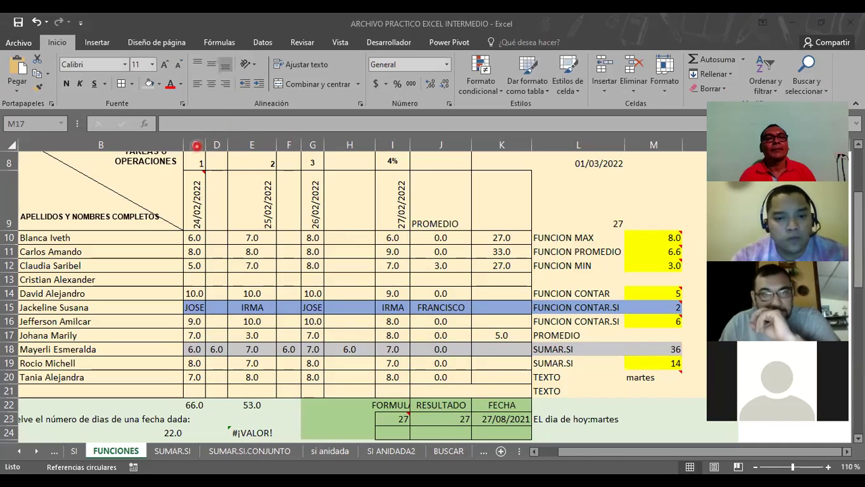
Switch to the sesion2 excel intermedio PowerPoint presentation with Alt+Tab.
{"action": "key", "text": "alt+Tab"}
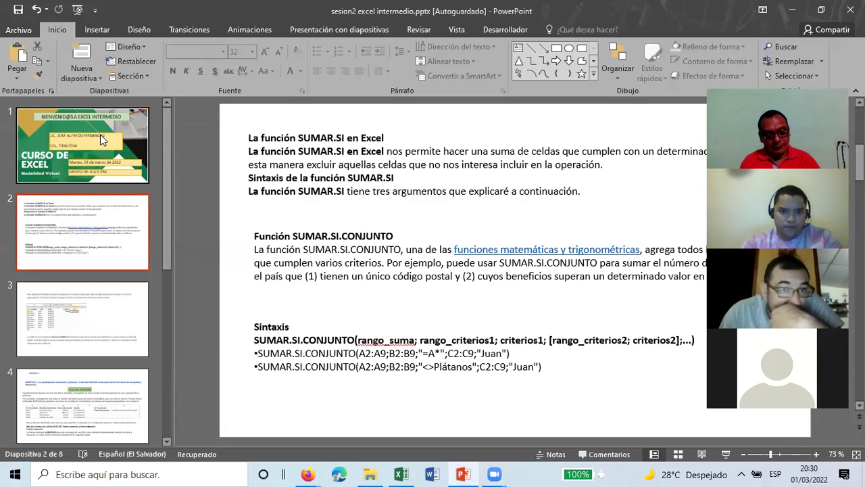
Run the slideshow and advance to the SUMAR.SI sales-table example slide.
{"action": "key", "text": "F5"}
{"action": "key", "text": "Down"}
{"action": "key", "text": "Down"}
{"action": "key", "text": "Up"}
{"action": "key", "text": "Down"}
{"action": "key", "text": "Up"}
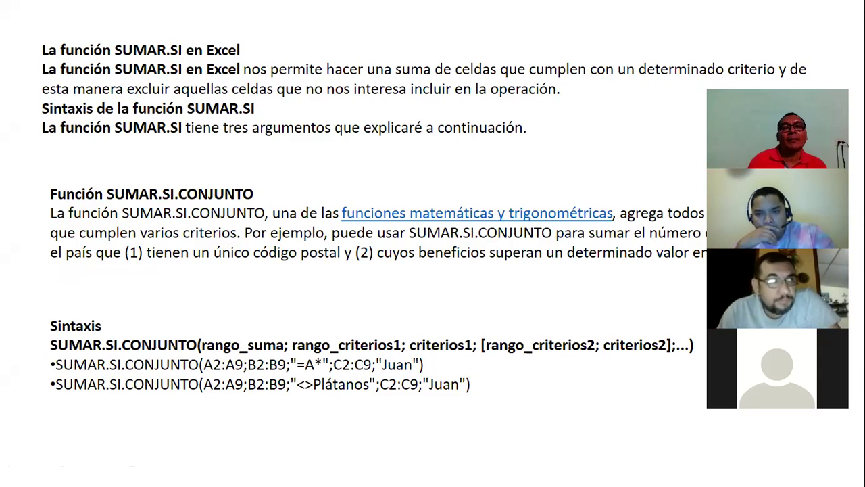
{"action": "key", "text": "Right"}
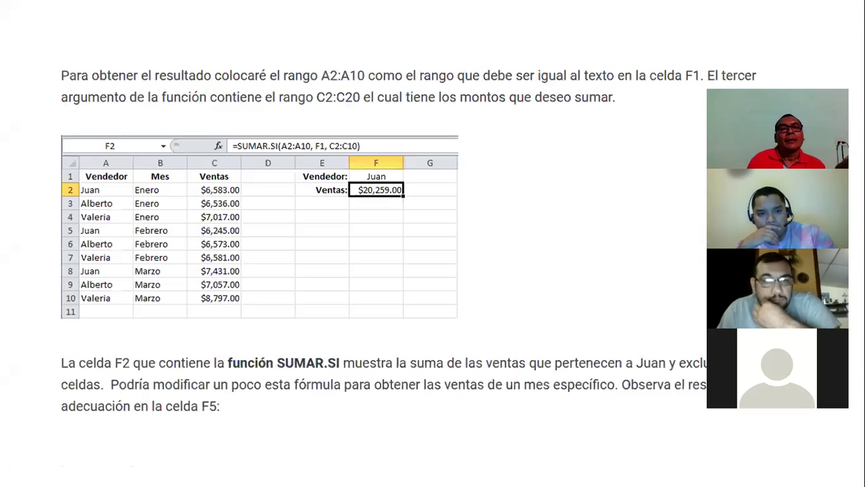
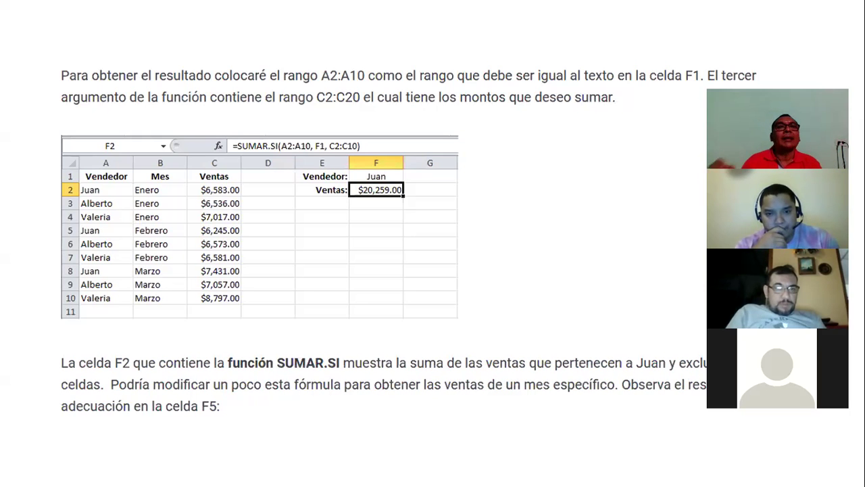
Exit the PowerPoint slide show and bring the Excel practice workbook to the front.
{"action": "key", "text": "Escape"}
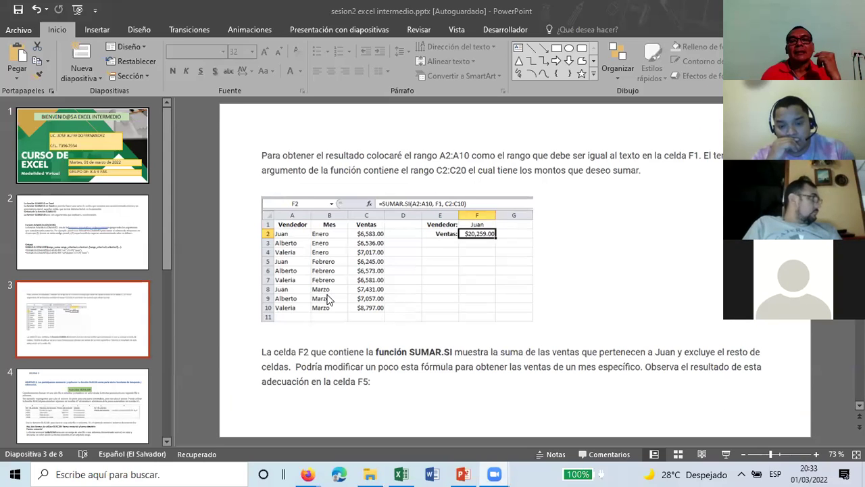
{"action": "key", "text": "alt+Tab"}
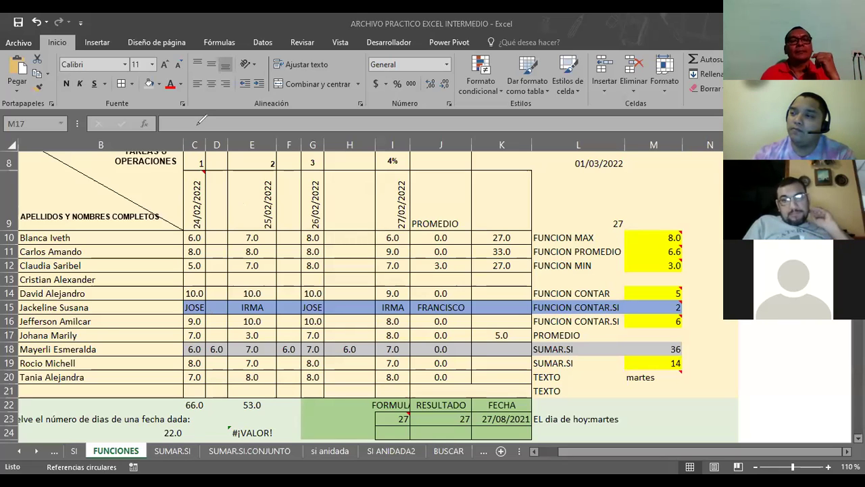
Show the SUMAR.SI sheet and review its VENDEDOR, MES, VENTAS headers and ERNESTO's F4 formula.
{"action": "left_click", "coordinate": [170, 453]}
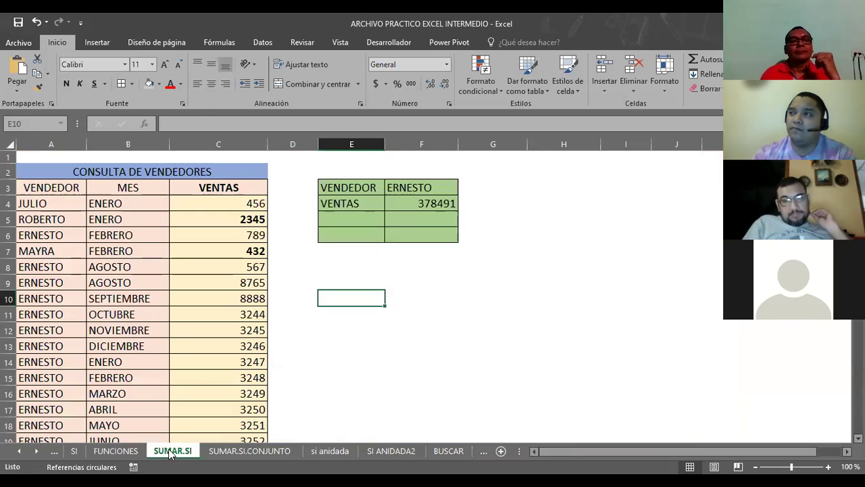
{"action": "left_click", "coordinate": [569, 323]}
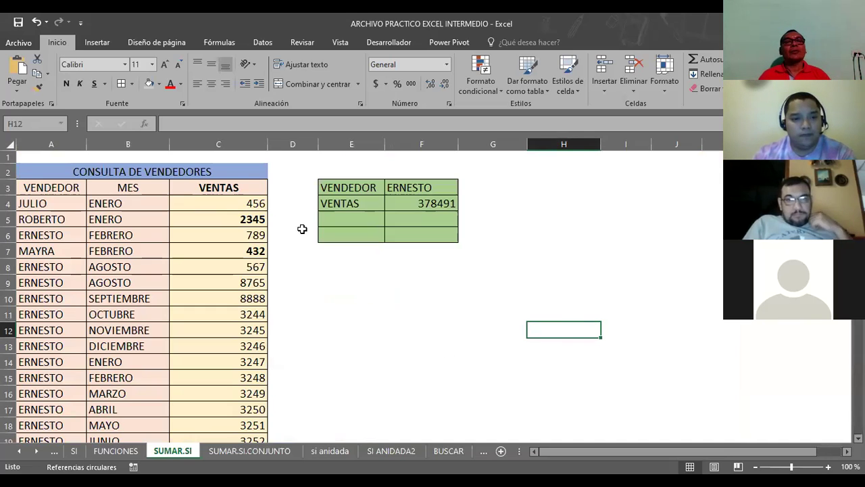
{"action": "left_click", "coordinate": [33, 187]}
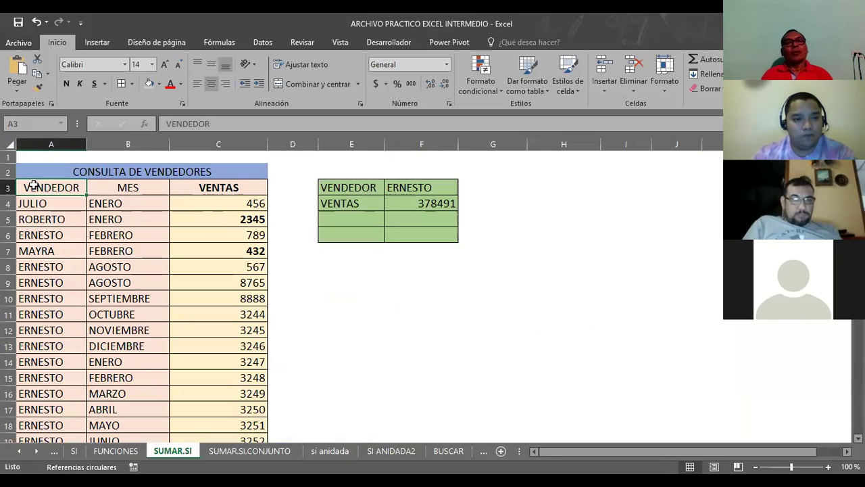
{"action": "left_click", "coordinate": [124, 191]}
{"action": "left_click", "coordinate": [205, 185]}
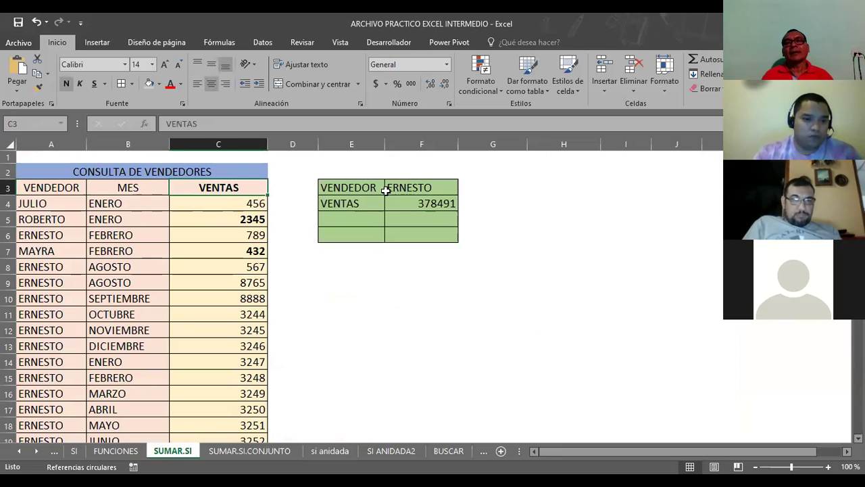
{"action": "left_click", "coordinate": [411, 187]}
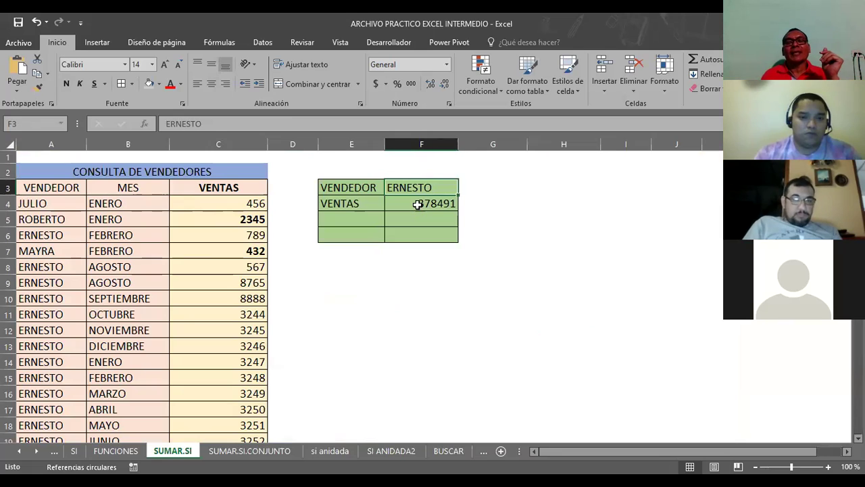
{"action": "left_click", "coordinate": [418, 209]}
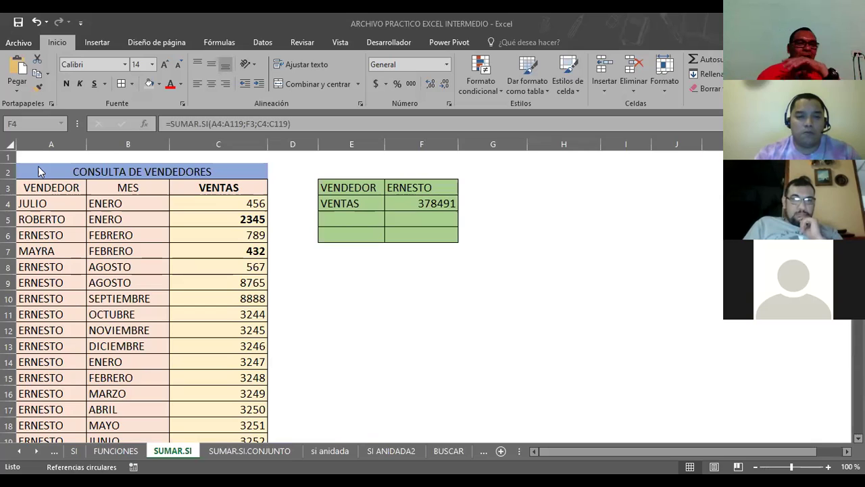
{"action": "left_click", "coordinate": [44, 205]}
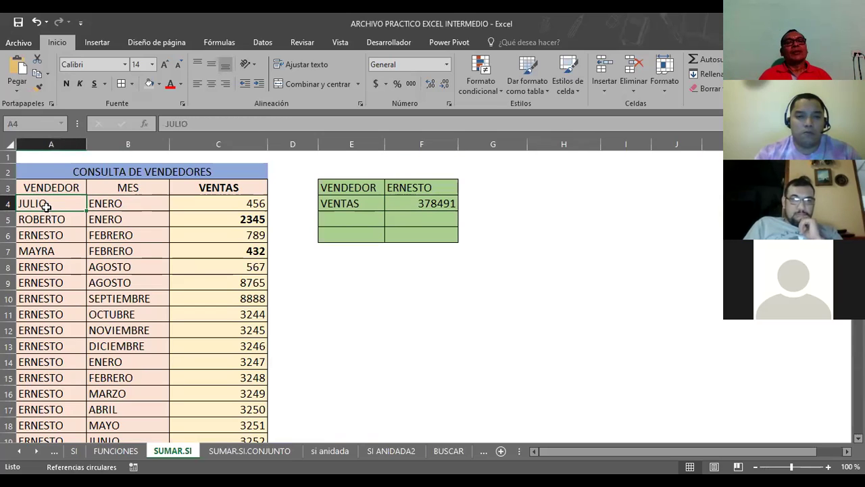
Enter 2021 in cell B4 in place of ENERO, then recheck the ERNESTO criterion.
{"action": "left_click", "coordinate": [111, 204]}
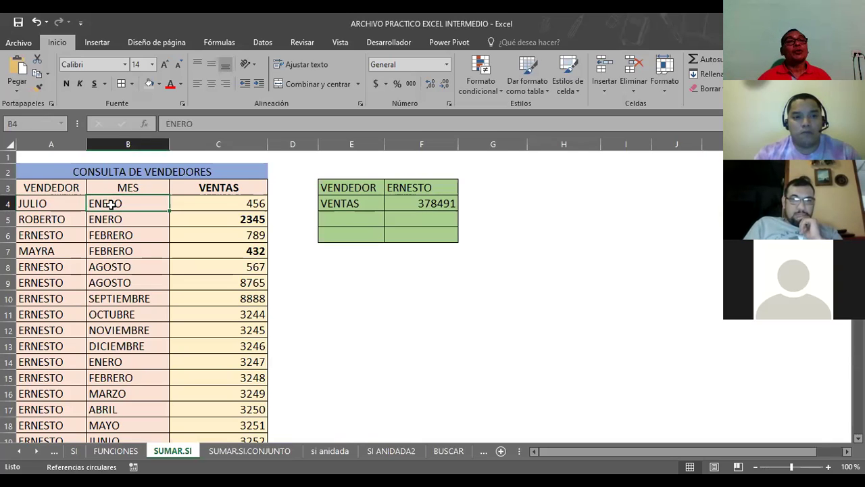
{"action": "type", "text": "2021"}
{"action": "key", "text": "Return"}
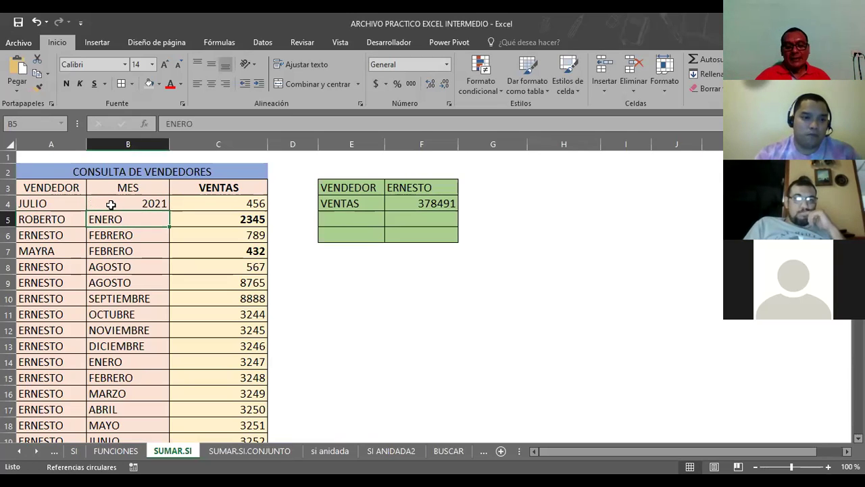
{"action": "left_click", "coordinate": [111, 205]}
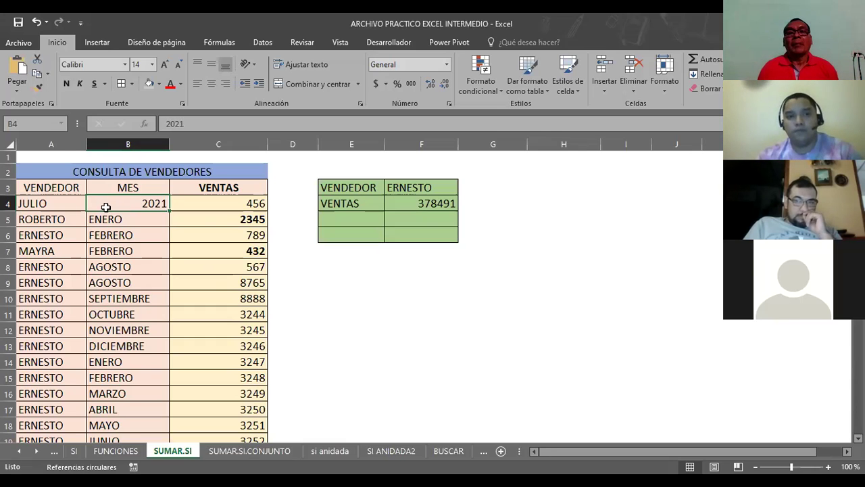
{"action": "left_click", "coordinate": [404, 189]}
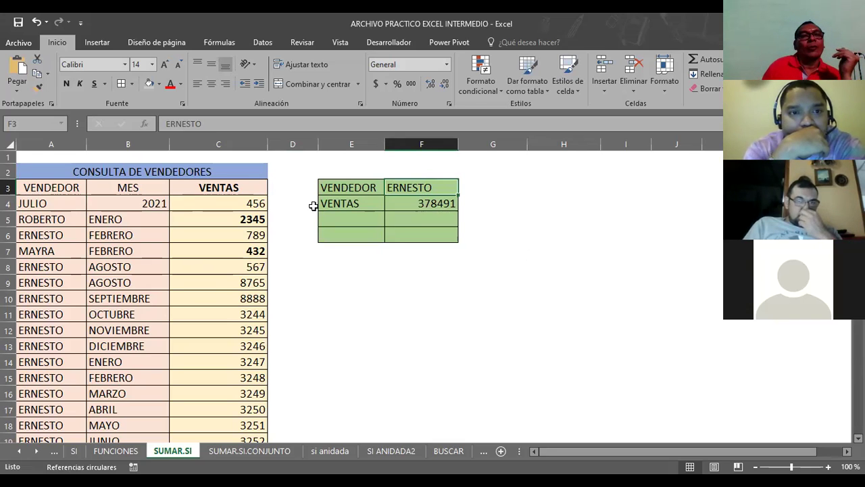
Replace the seller ERNESTO with IRMA in cell A84.
{"action": "left_click", "coordinate": [39, 188]}
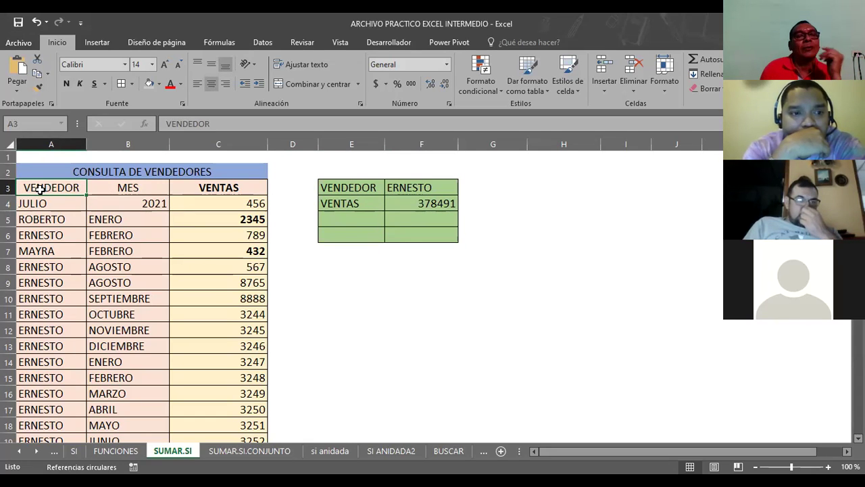
{"action": "scroll", "coordinate": [46, 232], "scroll_direction": "down", "scroll_amount": 4}
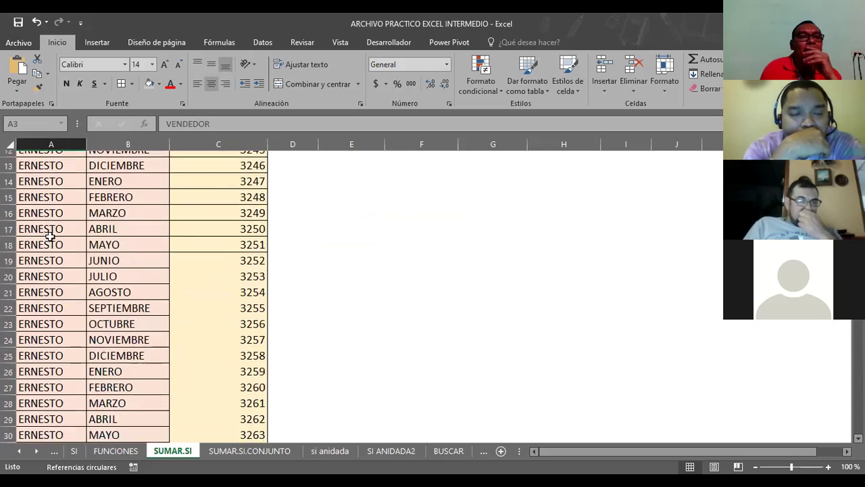
{"action": "scroll", "coordinate": [54, 236], "scroll_direction": "down", "scroll_amount": 2}
{"action": "scroll", "coordinate": [56, 236], "scroll_direction": "down", "scroll_amount": 2}
{"action": "scroll", "coordinate": [51, 239], "scroll_direction": "down", "scroll_amount": 4}
{"action": "scroll", "coordinate": [51, 239], "scroll_direction": "down", "scroll_amount": 2}
{"action": "scroll", "coordinate": [51, 239], "scroll_direction": "down", "scroll_amount": 2}
{"action": "scroll", "coordinate": [51, 239], "scroll_direction": "down", "scroll_amount": 2}
{"action": "scroll", "coordinate": [51, 239], "scroll_direction": "down", "scroll_amount": 5}
{"action": "scroll", "coordinate": [51, 238], "scroll_direction": "down", "scroll_amount": 3}
{"action": "scroll", "coordinate": [51, 238], "scroll_direction": "down", "scroll_amount": 2}
{"action": "scroll", "coordinate": [51, 238], "scroll_direction": "down", "scroll_amount": 6}
{"action": "scroll", "coordinate": [50, 239], "scroll_direction": "down", "scroll_amount": 1}
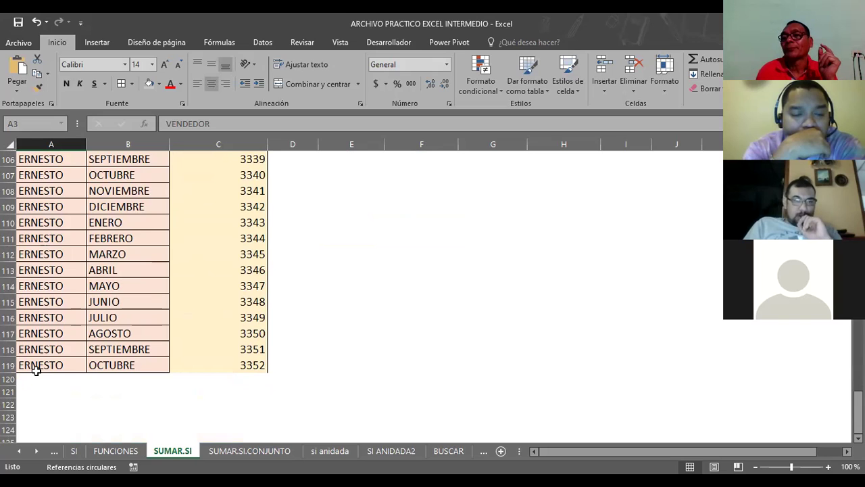
{"action": "scroll", "coordinate": [36, 370], "scroll_direction": "up", "scroll_amount": 2}
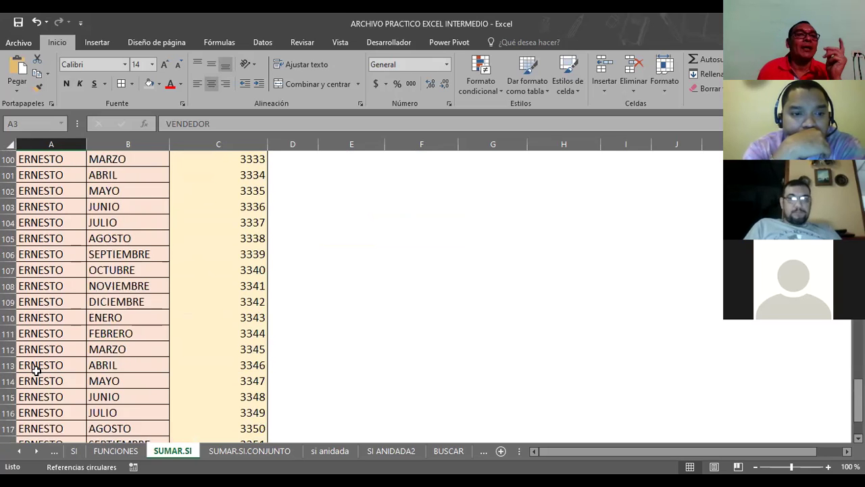
{"action": "scroll", "coordinate": [36, 370], "scroll_direction": "up", "scroll_amount": 4}
{"action": "scroll", "coordinate": [35, 370], "scroll_direction": "up", "scroll_amount": 3}
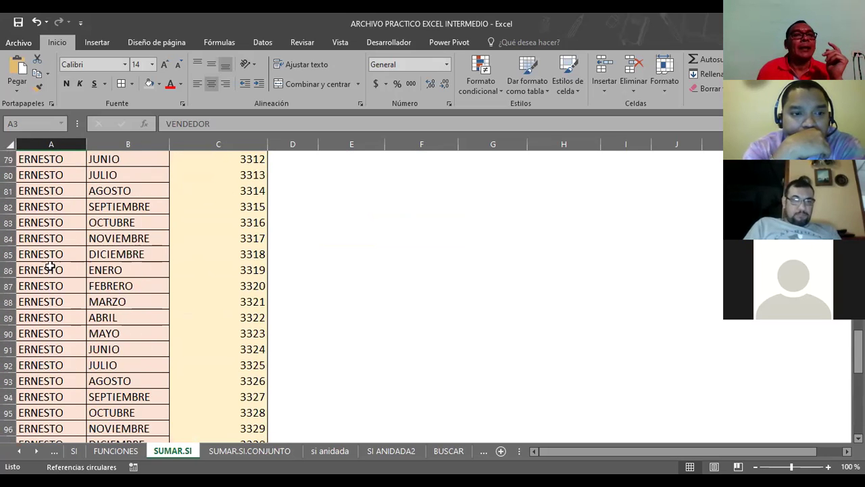
{"action": "left_click", "coordinate": [43, 239]}
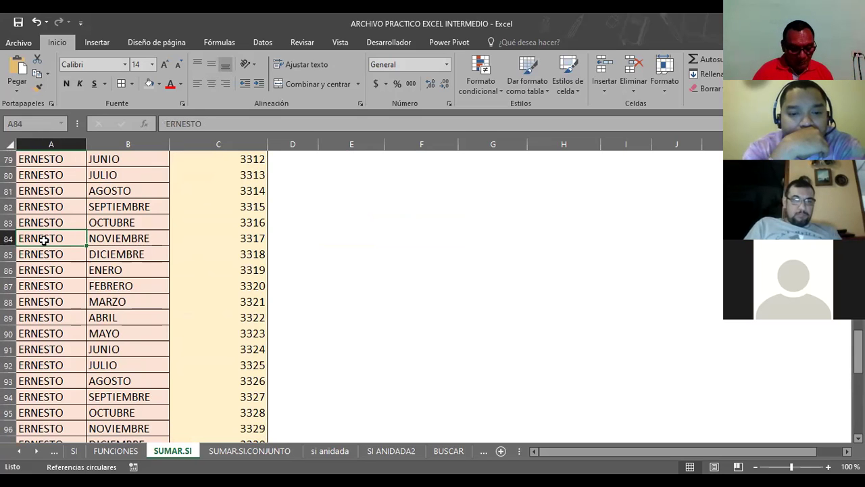
{"action": "type", "text": "IRMA"}
{"action": "key", "text": "Return"}
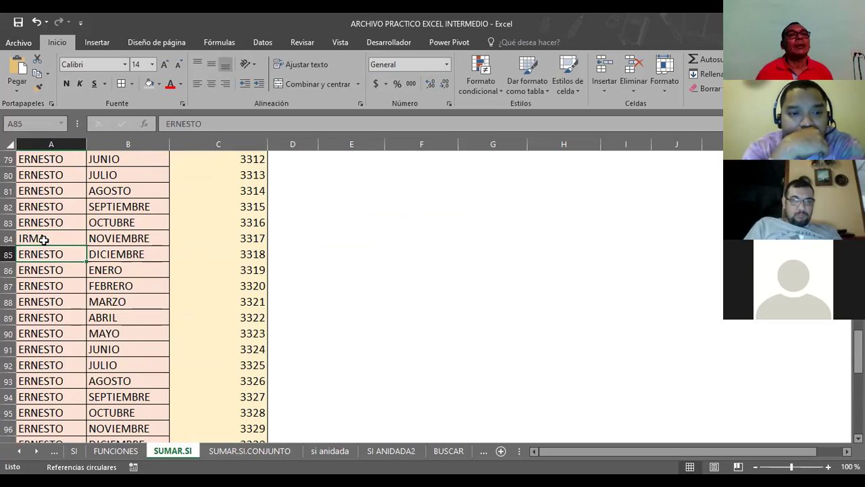
Fill IRMA down the seller column through A90 using Copiar celdas.
{"action": "left_click", "coordinate": [42, 239]}
{"action": "left_click_drag", "start_coordinate": [85, 246], "coordinate": [83, 269]}
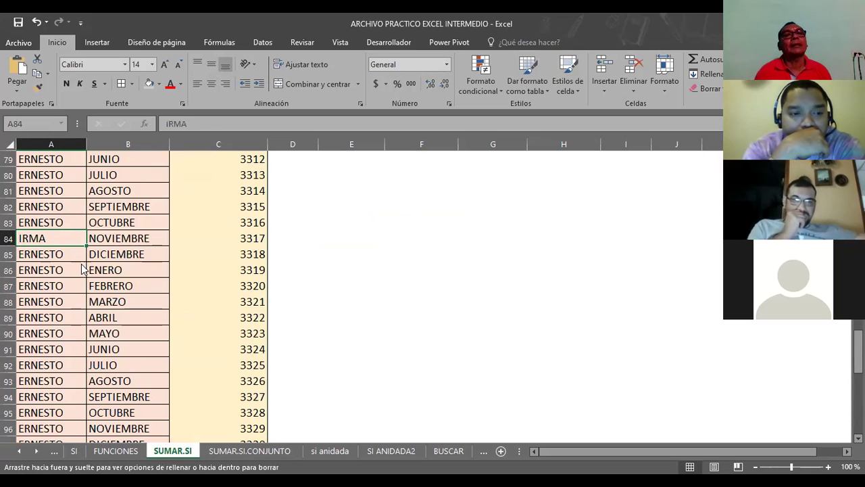
{"action": "left_click_drag", "start_coordinate": [83, 269], "coordinate": [83, 345]}
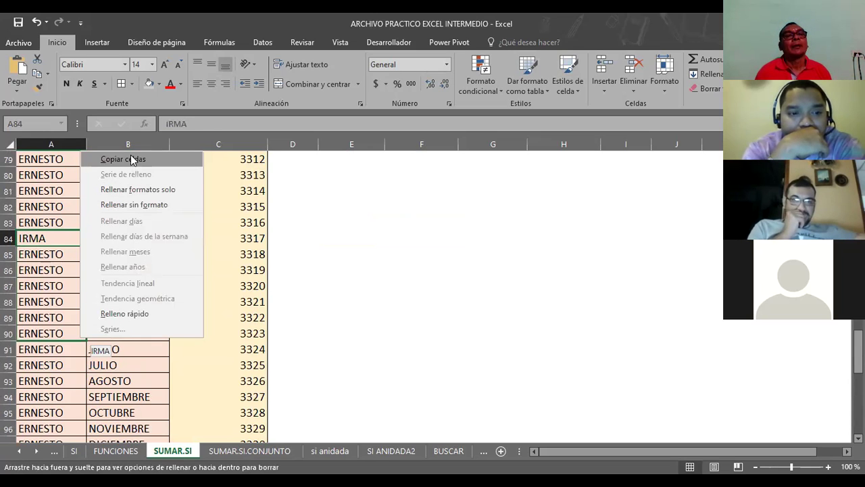
{"action": "left_click", "coordinate": [128, 156]}
{"action": "left_click", "coordinate": [344, 210]}
{"action": "scroll", "coordinate": [344, 211], "scroll_direction": "up", "scroll_amount": 9}
{"action": "scroll", "coordinate": [344, 211], "scroll_direction": "up", "scroll_amount": 10}
{"action": "scroll", "coordinate": [344, 211], "scroll_direction": "up", "scroll_amount": 5}
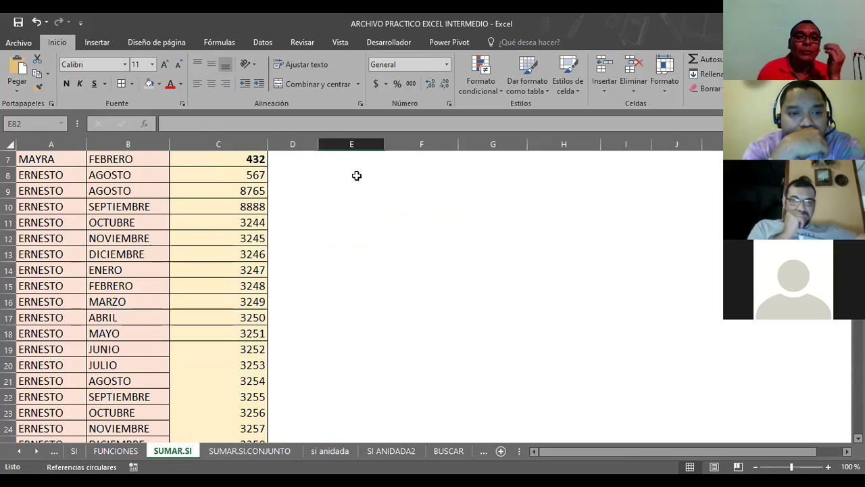
Change the seller criterion in F3 from ERNESTO to IRMA, giving a total of 23240.
{"action": "scroll", "coordinate": [356, 176], "scroll_direction": "up", "scroll_amount": 2}
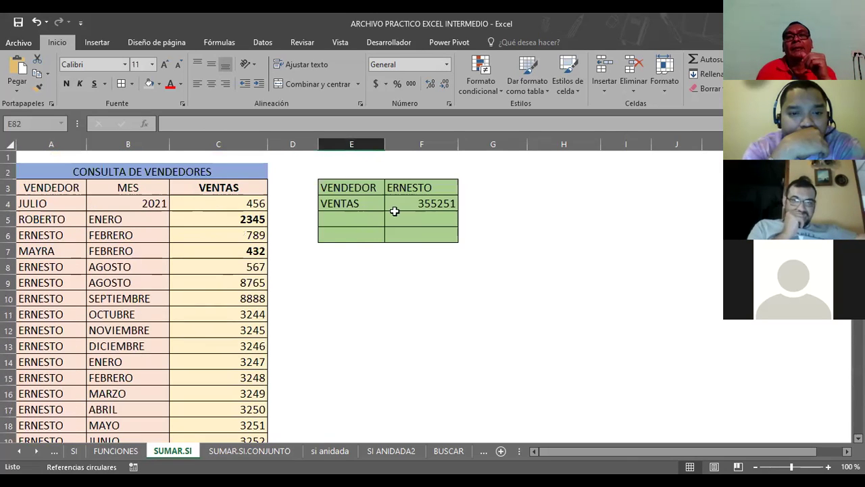
{"action": "left_click", "coordinate": [413, 187]}
{"action": "key", "text": "Delete"}
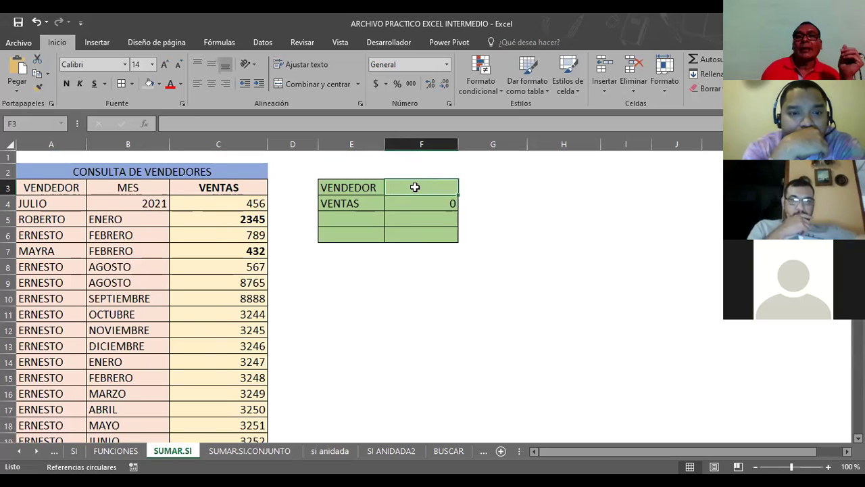
{"action": "left_click", "coordinate": [436, 210]}
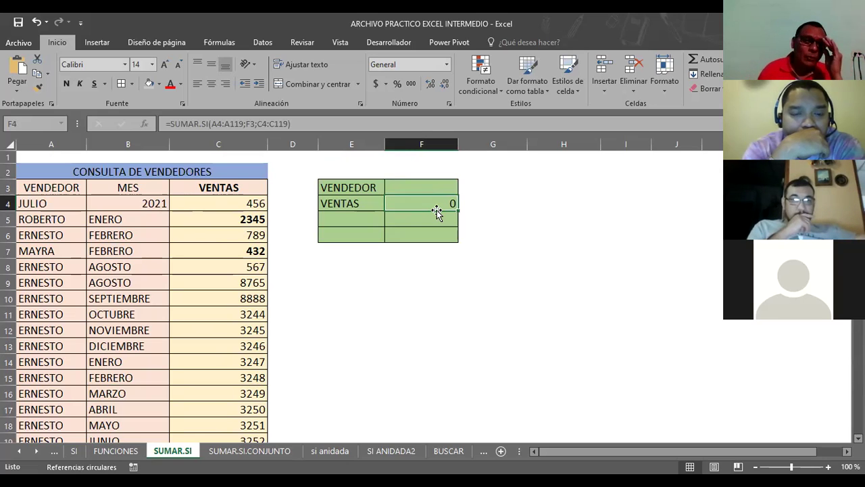
{"action": "left_click", "coordinate": [418, 184]}
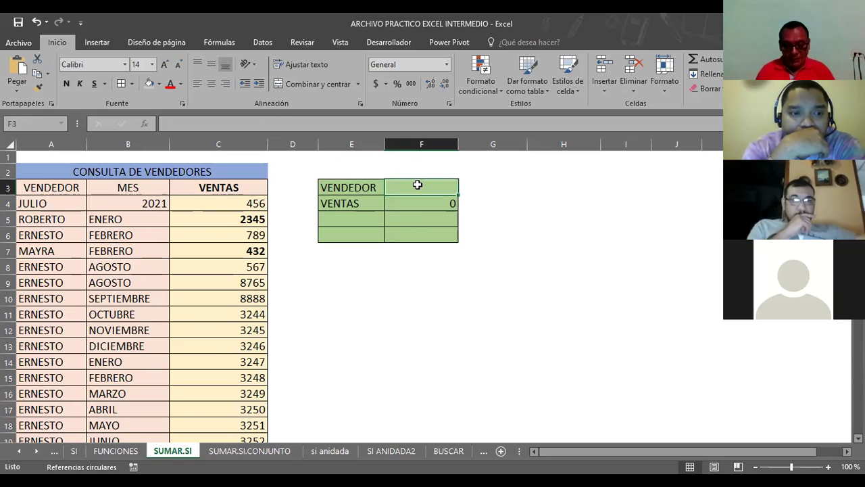
{"action": "type", "text": "IRMA"}
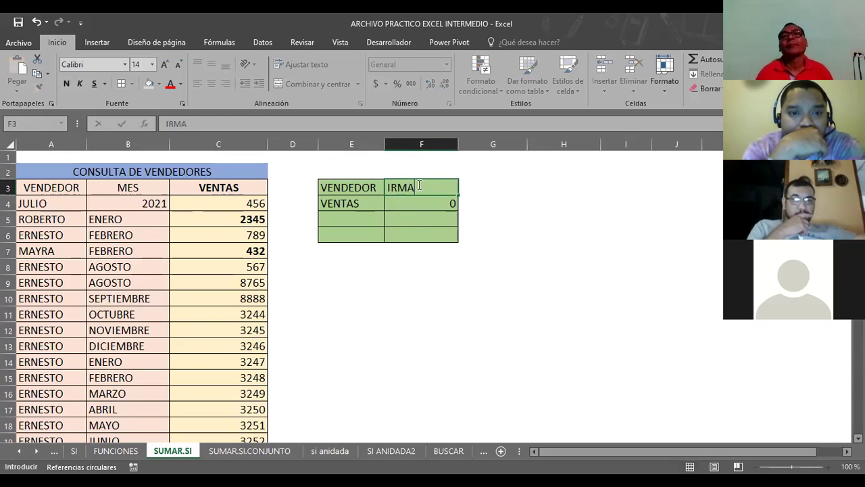
{"action": "key", "text": "Return"}
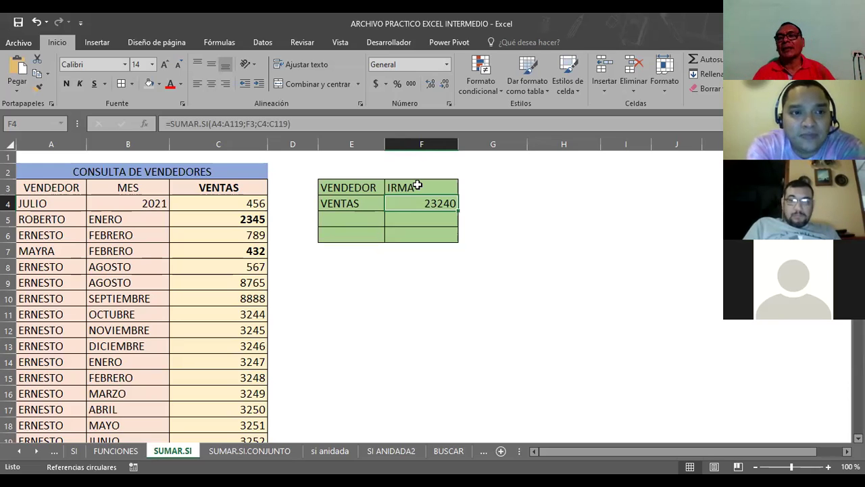
Move through the surrounding cells to review the IRMA lookup and its SUMAR.SI formula.
{"action": "key", "text": "Down"}
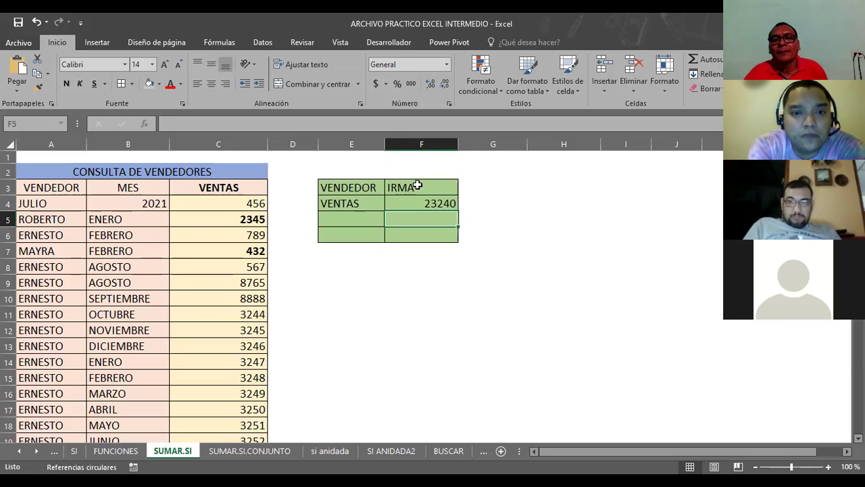
{"action": "key", "text": "Left"}
{"action": "key", "text": "Left"}
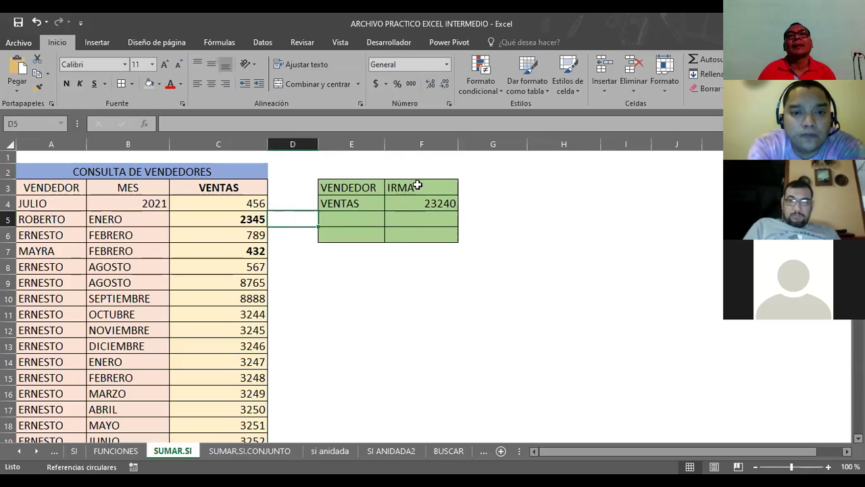
{"action": "key", "text": "Right"}
{"action": "key", "text": "Left"}
{"action": "key", "text": "Left"}
{"action": "key", "text": "Left"}
{"action": "key", "text": "Left"}
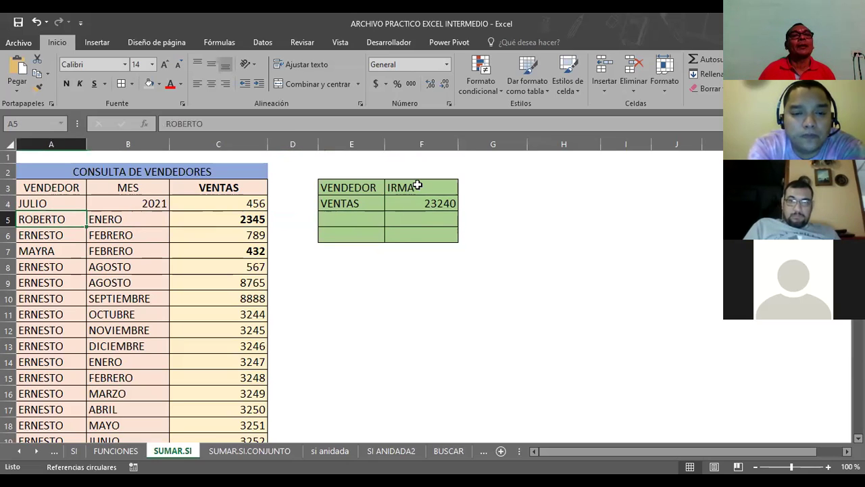
{"action": "key", "text": "Right"}
{"action": "key", "text": "Right"}
{"action": "key", "text": "Right"}
{"action": "key", "text": "Right"}
{"action": "key", "text": "Up"}
{"action": "key", "text": "Up"}
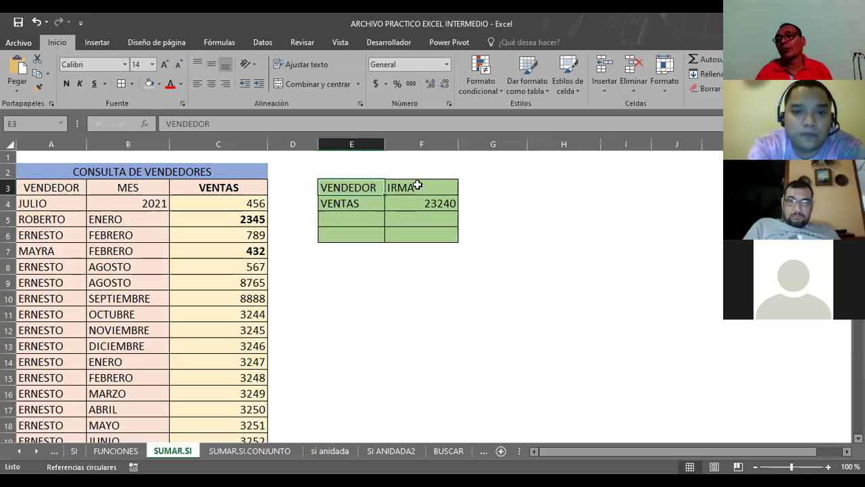
{"action": "key", "text": "Down"}
{"action": "key", "text": "Right"}
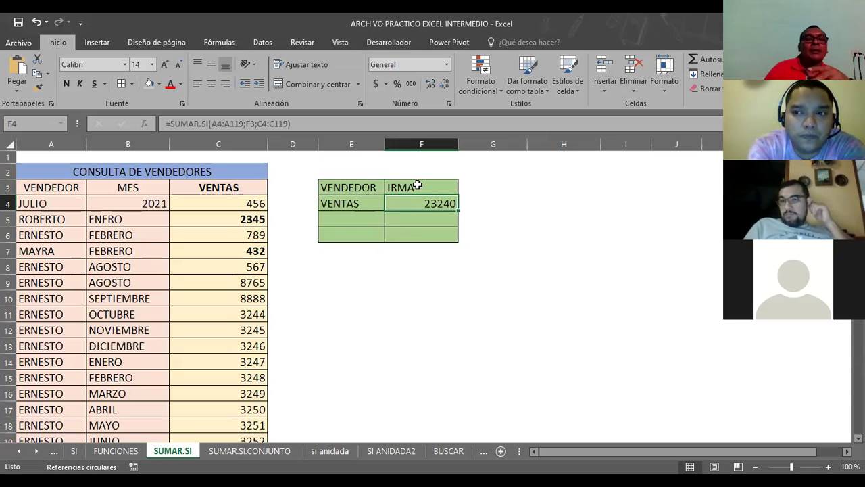
{"action": "left_click", "coordinate": [47, 200]}
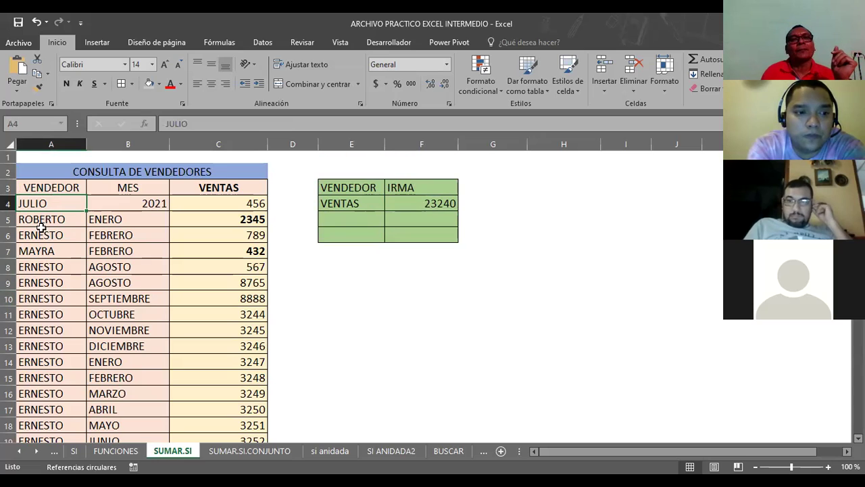
Delete rows 14 through 119 from the sales list, dropping IRMA's total to 0.
{"action": "left_click", "coordinate": [13, 361]}
{"action": "left_click_drag", "start_coordinate": [8, 362], "coordinate": [8, 423]}
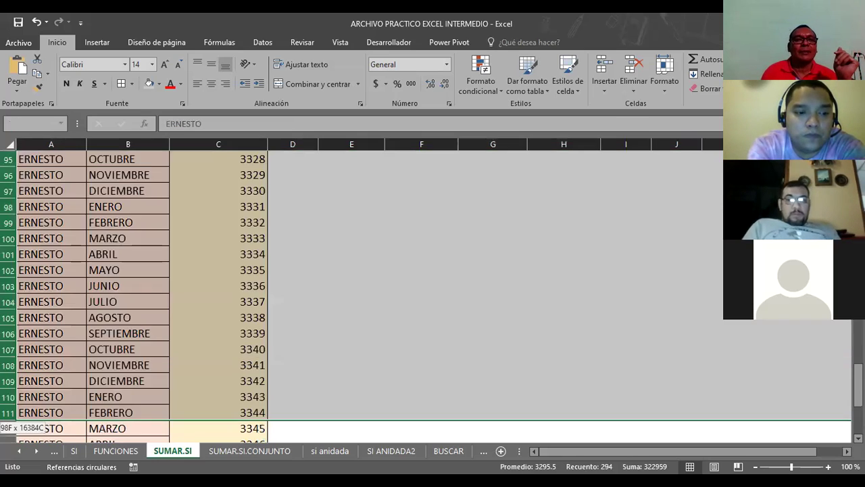
{"action": "left_click_drag", "start_coordinate": [160, 436], "coordinate": [151, 402]}
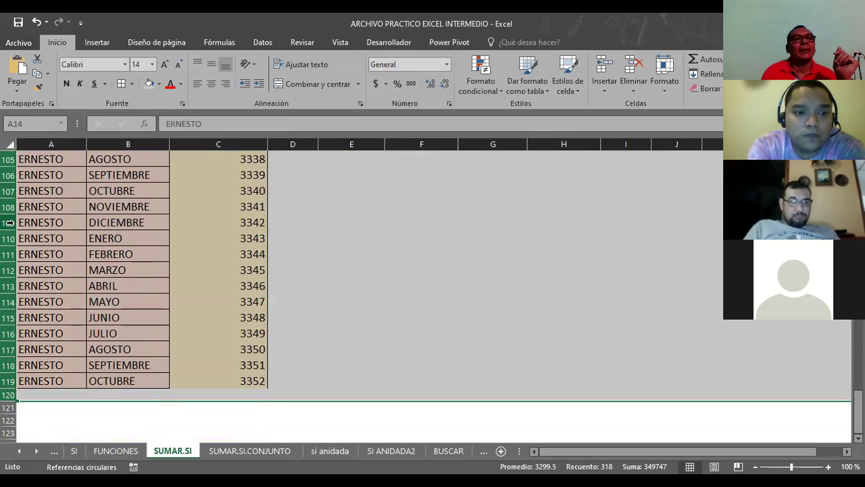
{"action": "right_click", "coordinate": [8, 228]}
{"action": "left_click", "coordinate": [70, 327]}
{"action": "left_click", "coordinate": [369, 238]}
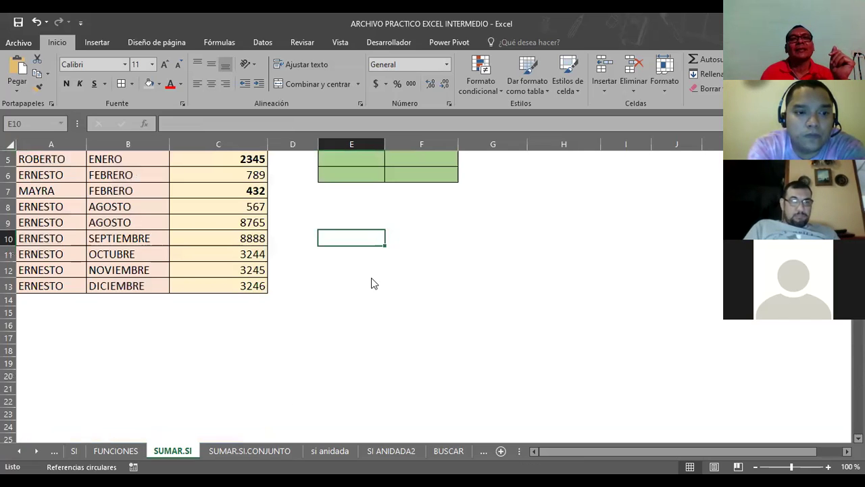
{"action": "scroll", "coordinate": [474, 241], "scroll_direction": "up", "scroll_amount": 2}
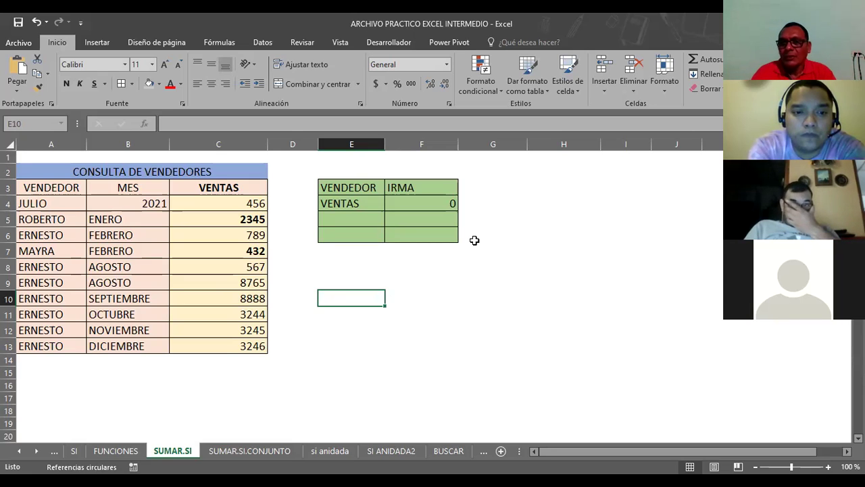
{"action": "left_click", "coordinate": [421, 204]}
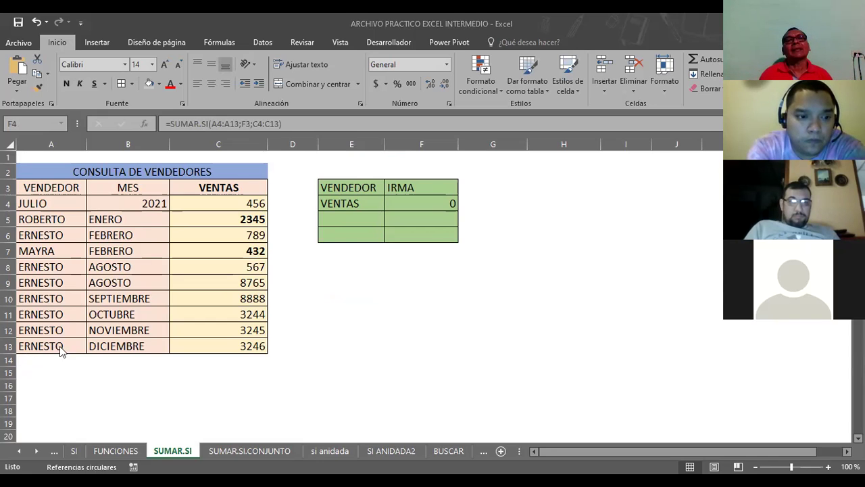
{"action": "left_click", "coordinate": [420, 189]}
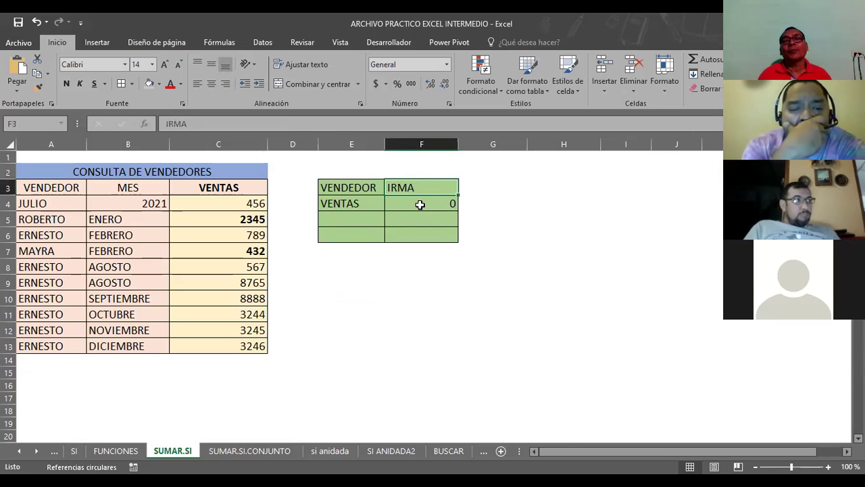
{"action": "left_click", "coordinate": [420, 204]}
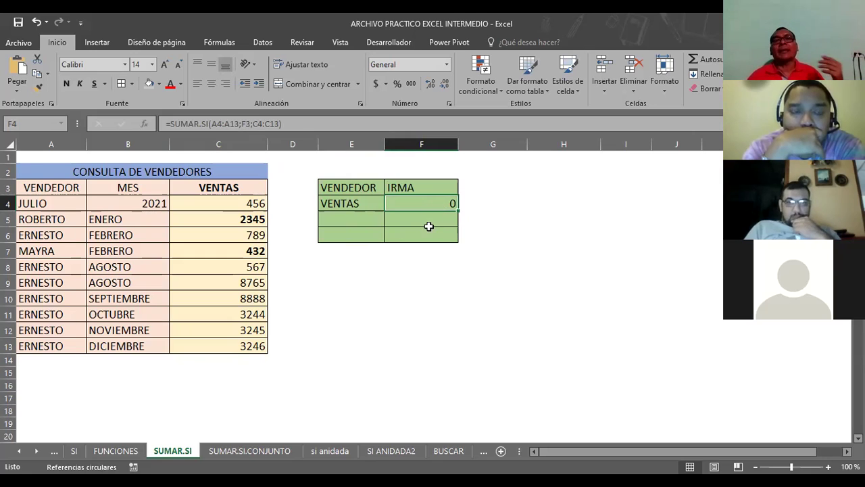
Copy the VENTAS label from E4 into E5, undoing the accidental paste over F4.
{"action": "left_click", "coordinate": [344, 205]}
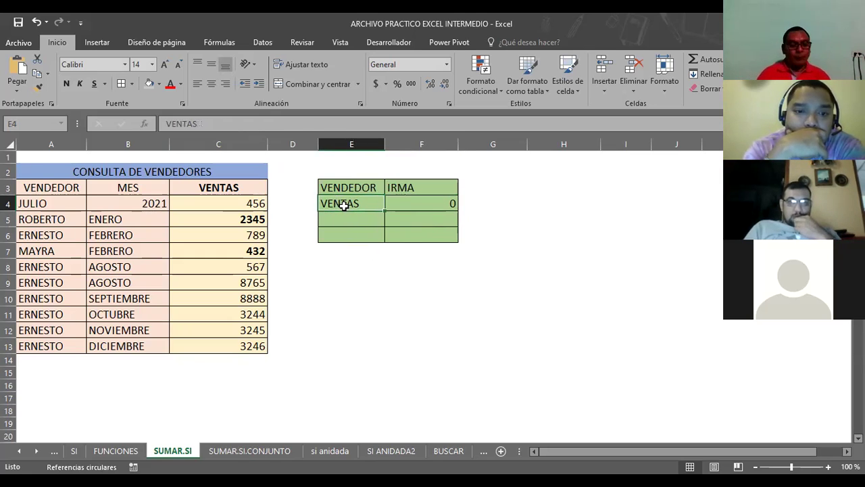
{"action": "key", "text": "ctrl+c"}
{"action": "key", "text": "Down"}
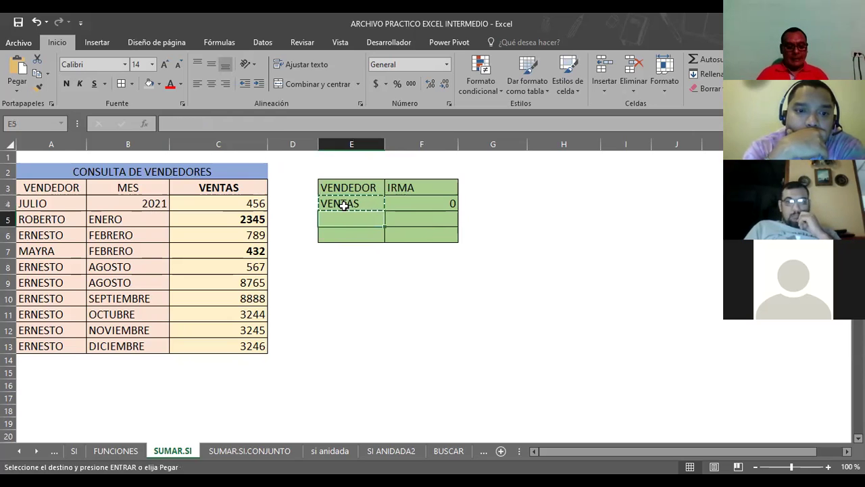
{"action": "key", "text": "ctrl+v"}
{"action": "key", "text": "Up"}
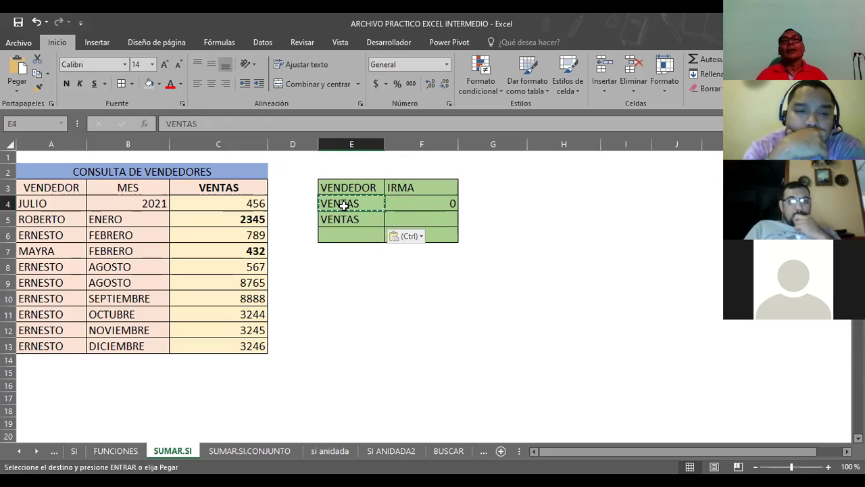
{"action": "key", "text": "Right"}
{"action": "key", "text": "ctrl+v"}
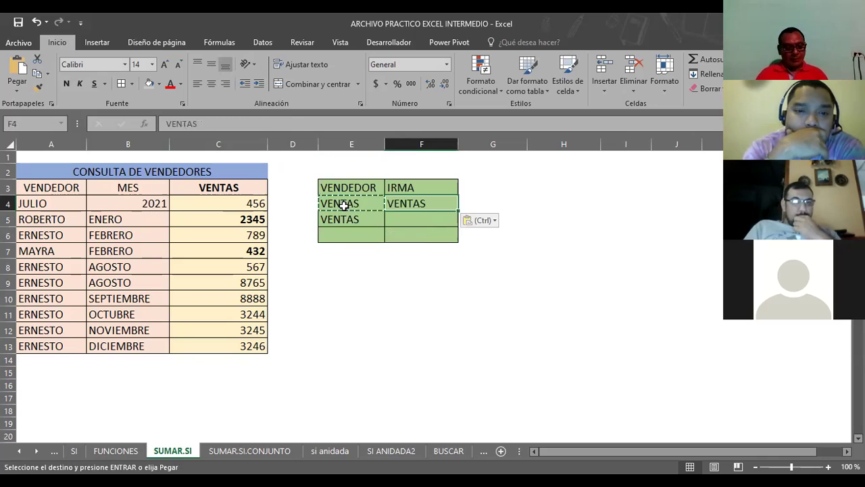
{"action": "key", "text": "Escape"}
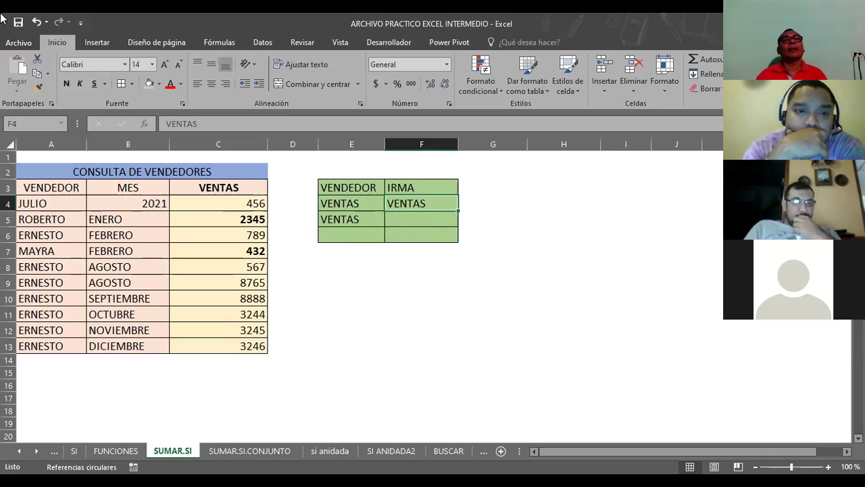
{"action": "left_click", "coordinate": [37, 22]}
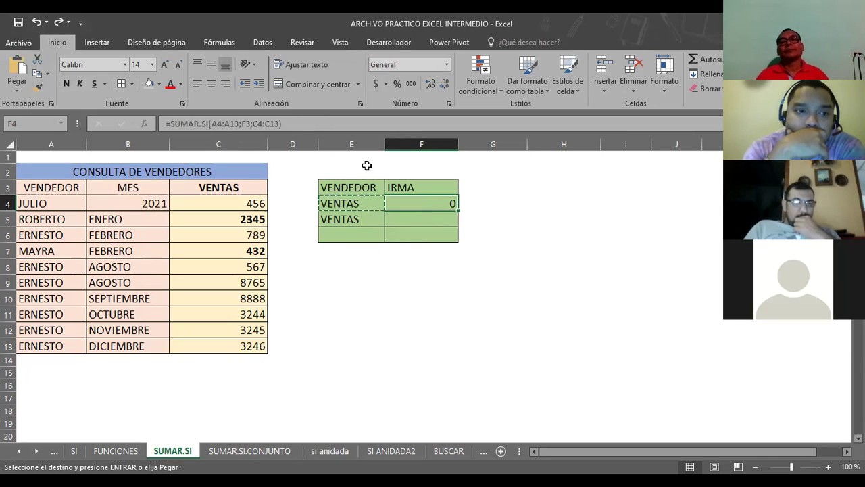
{"action": "key", "text": "Escape"}
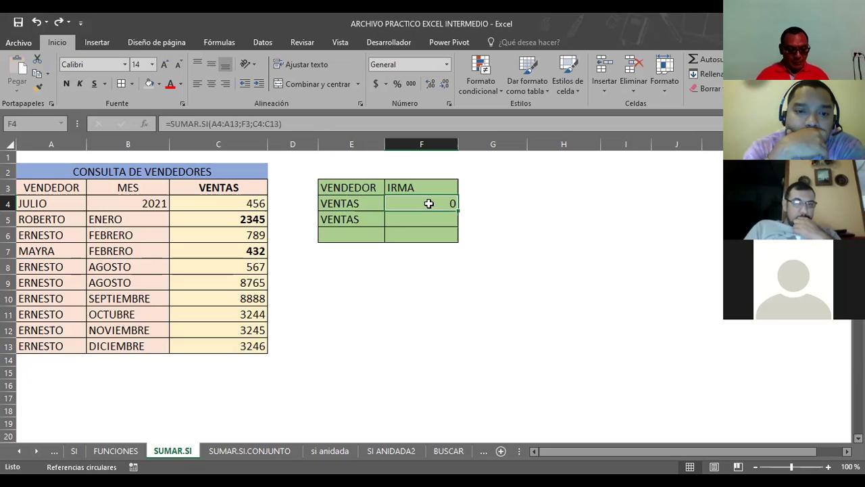
Copy the SUMAR.SI formula from F4 into F5.
{"action": "key", "text": "ctrl+c"}
{"action": "key", "text": "Down"}
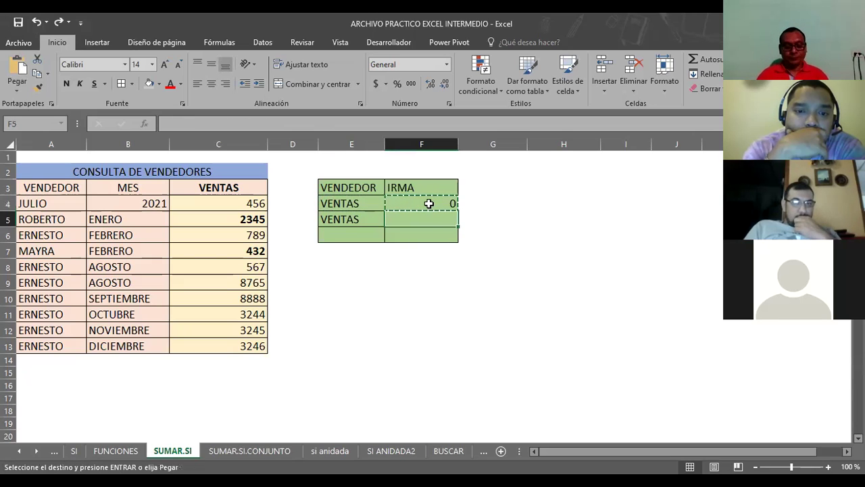
{"action": "key", "text": "ctrl+v"}
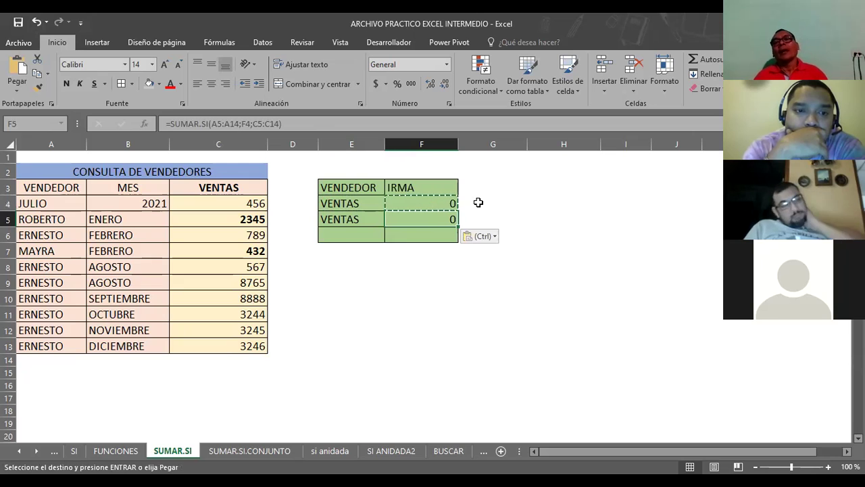
{"action": "left_click", "coordinate": [518, 203]}
{"action": "key", "text": "Escape"}
{"action": "left_click", "coordinate": [410, 188]}
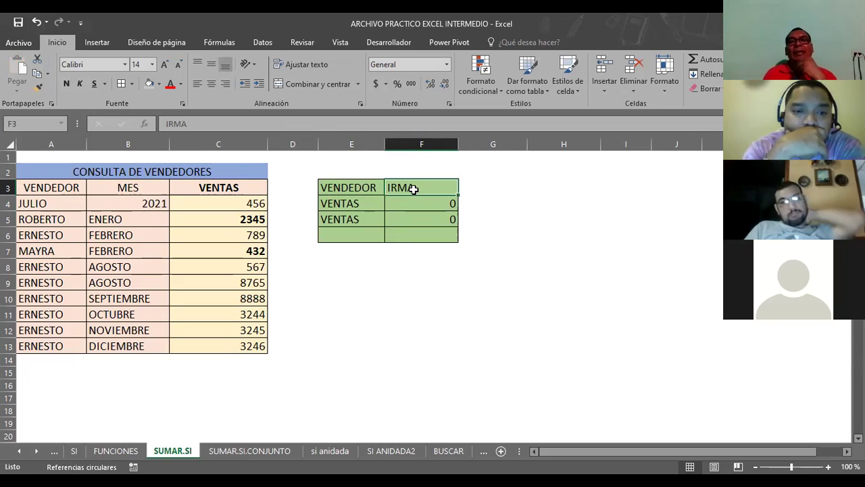
{"action": "left_click", "coordinate": [343, 202]}
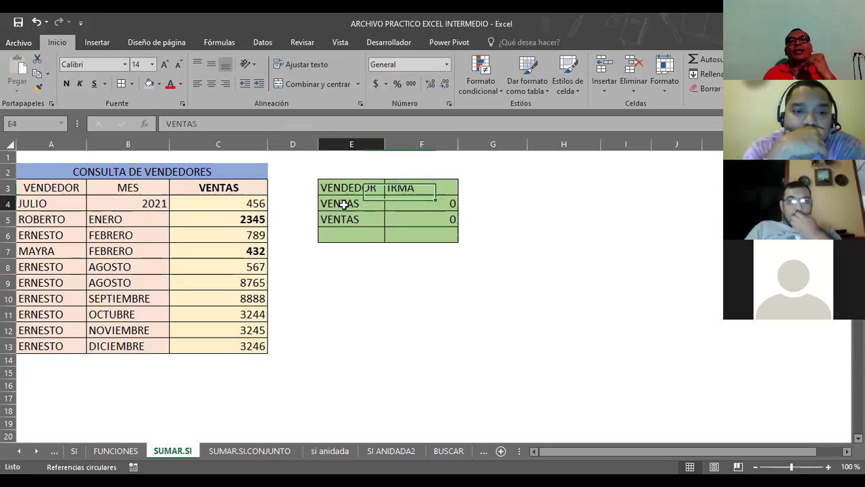
{"action": "left_click", "coordinate": [346, 224]}
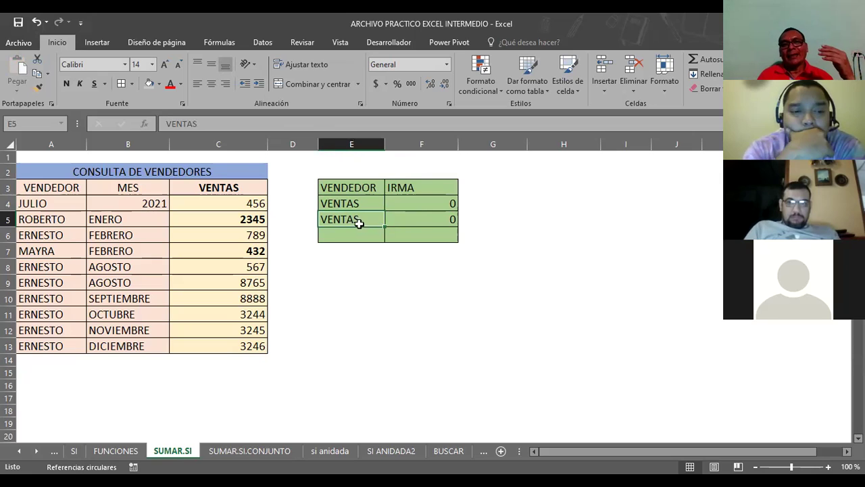
{"action": "left_click", "coordinate": [432, 225]}
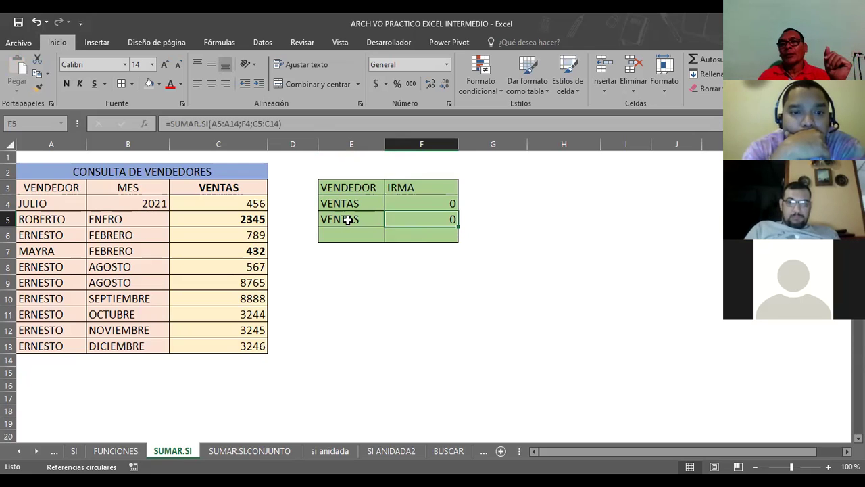
{"action": "left_click", "coordinate": [399, 202]}
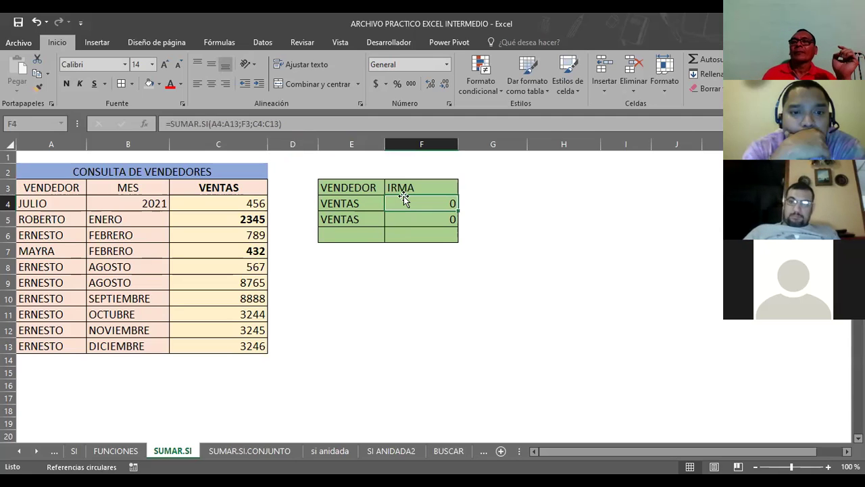
{"action": "left_click", "coordinate": [390, 289]}
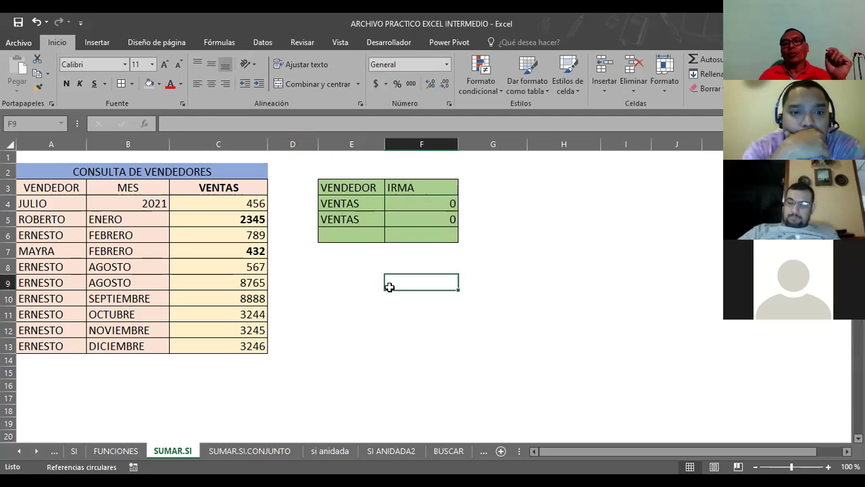
{"action": "left_click", "coordinate": [418, 186]}
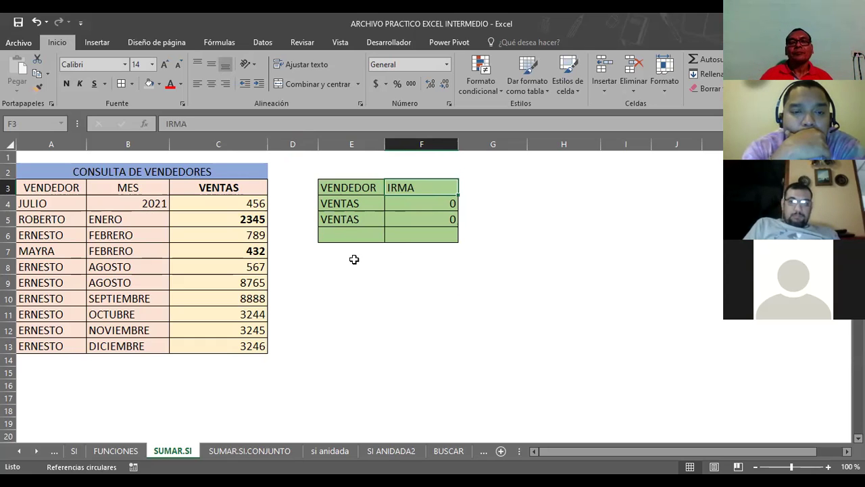
{"action": "left_click", "coordinate": [344, 202]}
Relabel E5 as MES and scroll the sheet tabs toward BUSCAR.
{"action": "left_click", "coordinate": [343, 220]}
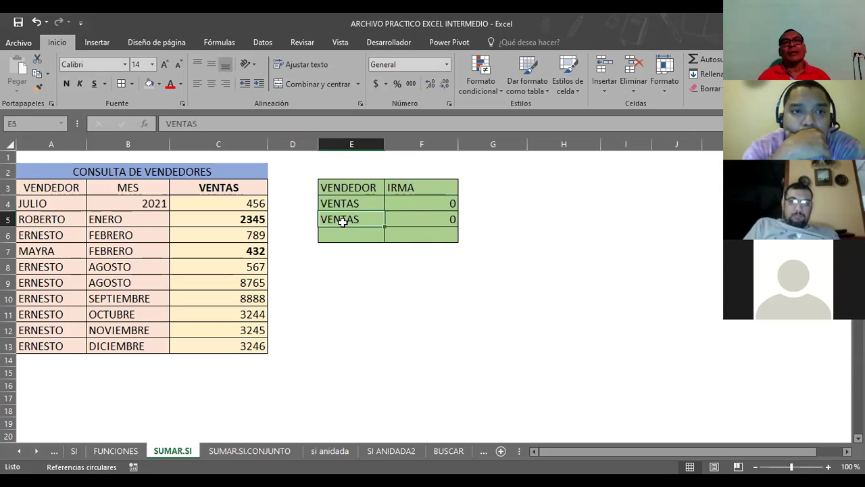
{"action": "type", "text": "MES"}
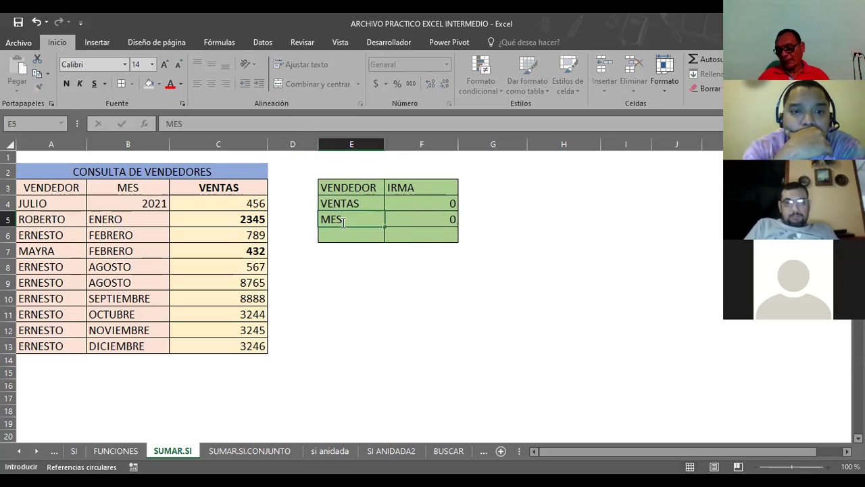
{"action": "key", "text": "Tab"}
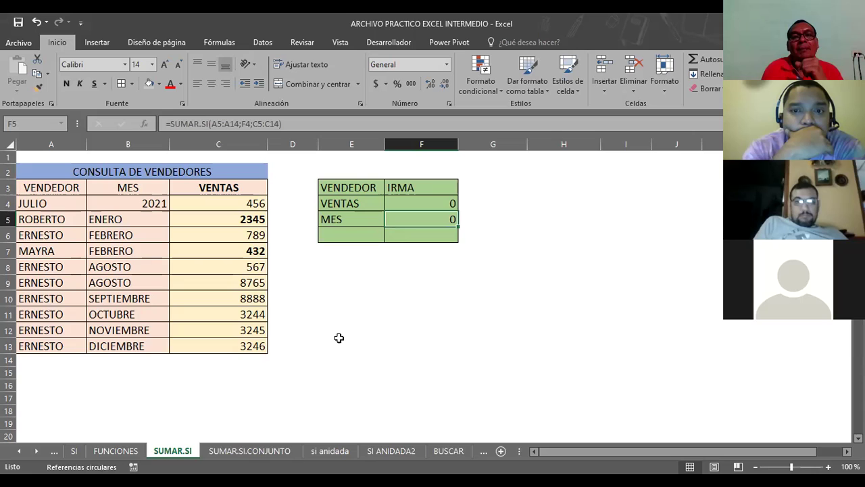
{"action": "left_click", "coordinate": [36, 451]}
{"action": "left_click", "coordinate": [36, 451]}
{"action": "left_click", "coordinate": [36, 451]}
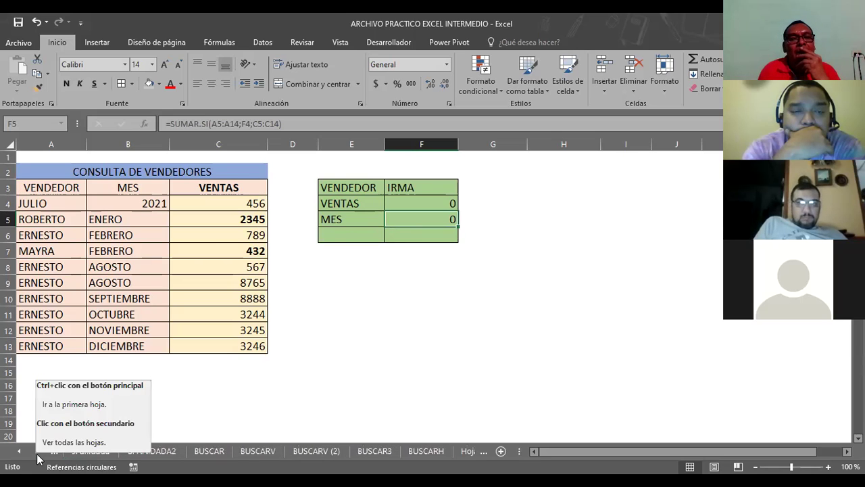
Open the BUSCAR article sheet, look at a few cells, then return to PowerPoint.
{"action": "left_click", "coordinate": [207, 451]}
{"action": "left_click", "coordinate": [447, 354]}
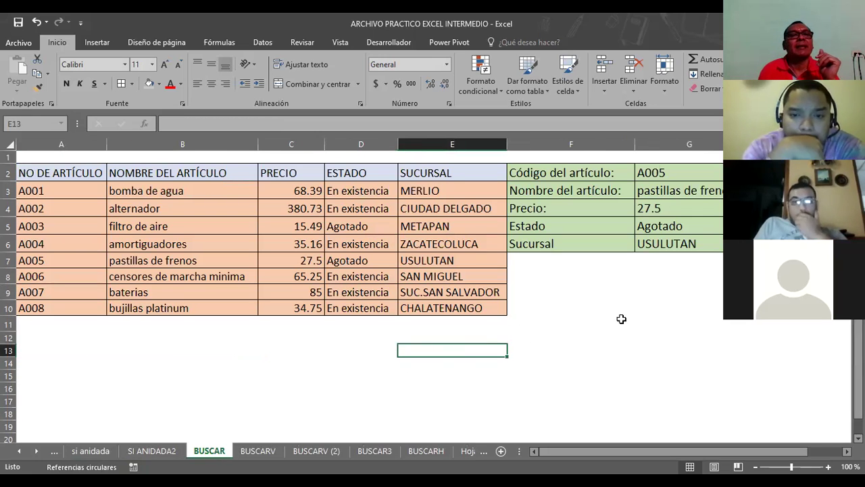
{"action": "left_click", "coordinate": [594, 323]}
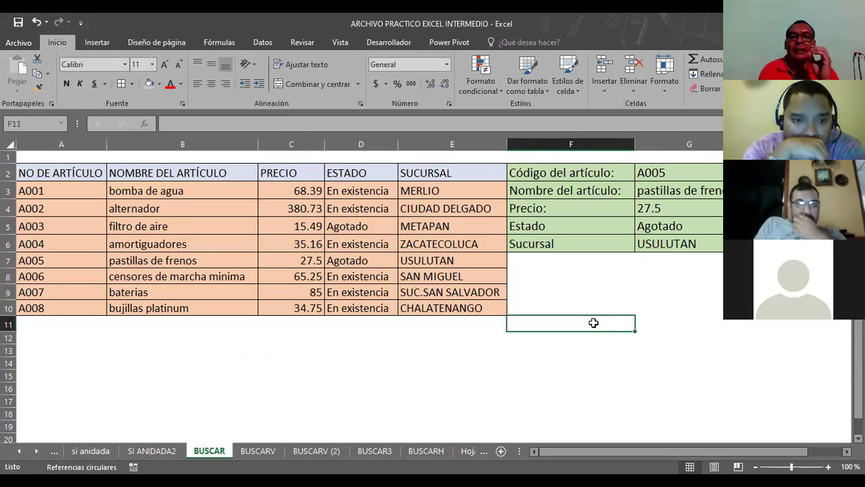
{"action": "left_click", "coordinate": [450, 336]}
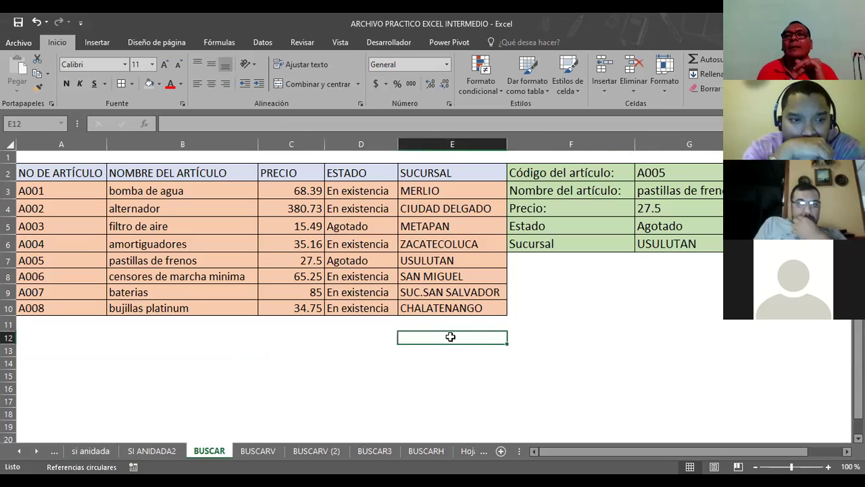
{"action": "left_click", "coordinate": [563, 311]}
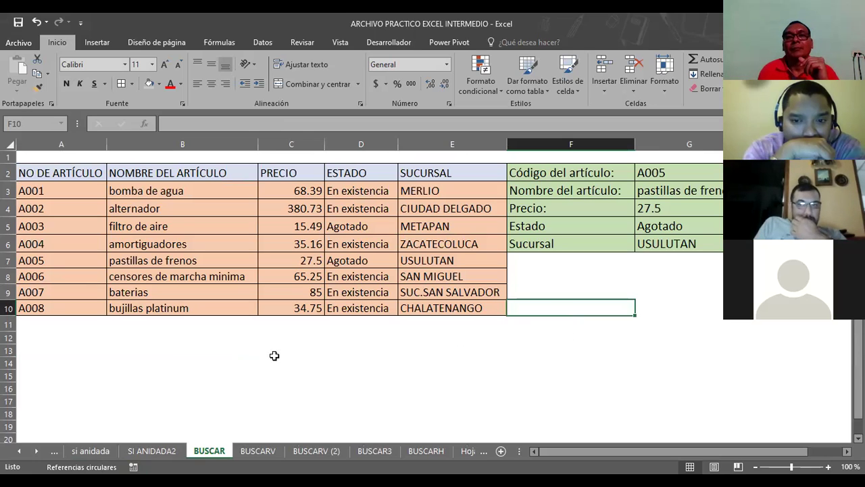
{"action": "left_click", "coordinate": [32, 191]}
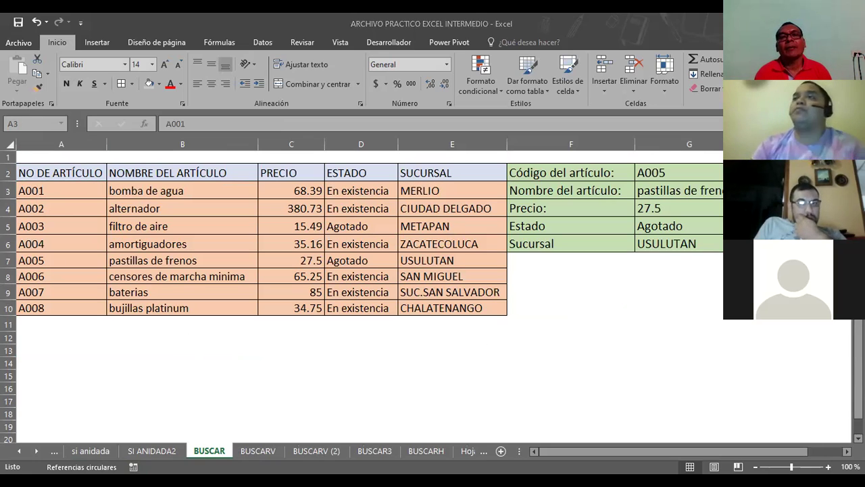
{"action": "key", "text": "alt+Tab"}
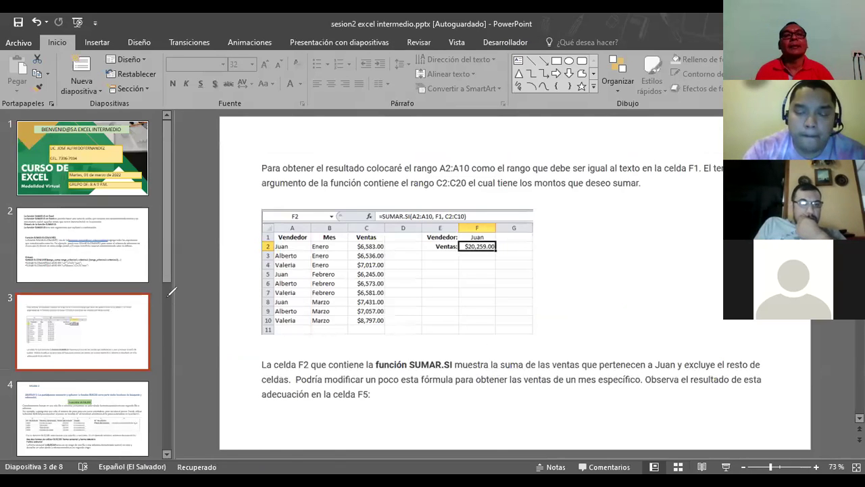
Start the slide show from the beginning and advance toward the Función BUSCAR slide.
{"action": "key", "text": "F5"}
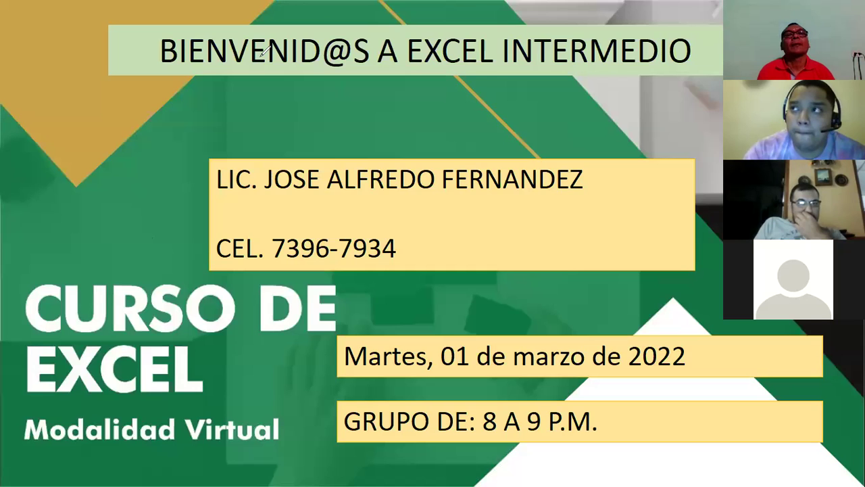
{"action": "left_click", "coordinate": [264, 187]}
{"action": "left_click", "coordinate": [264, 186]}
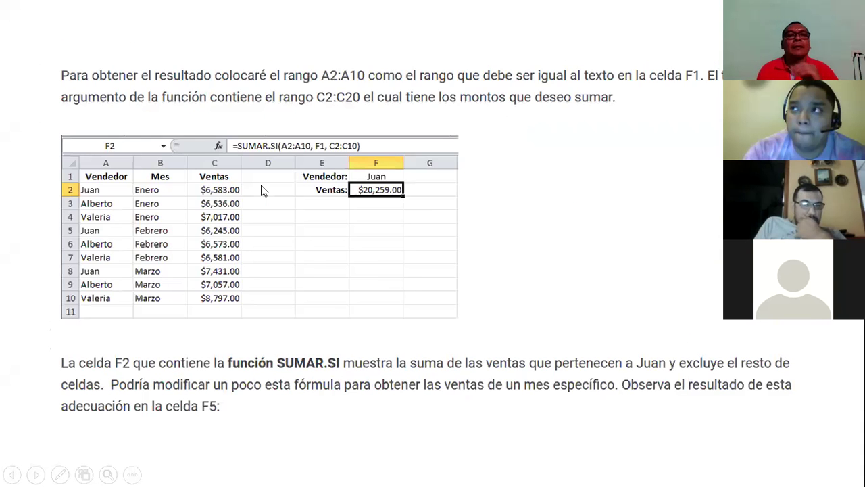
{"action": "left_click", "coordinate": [260, 192]}
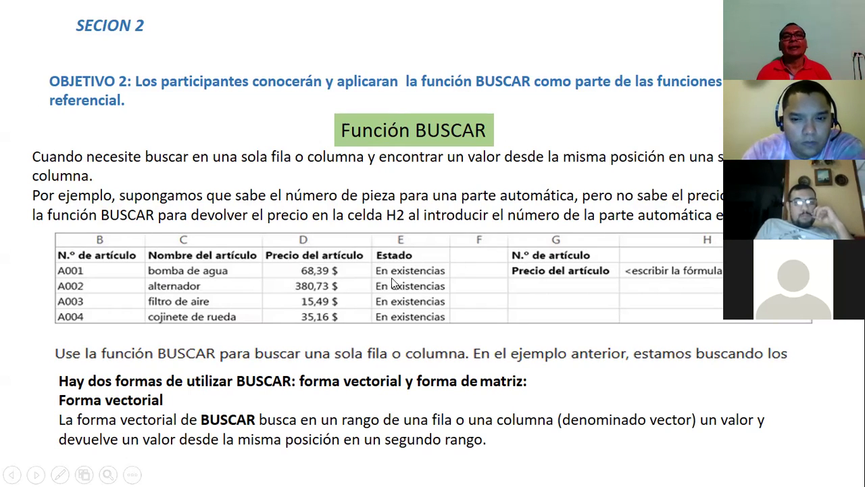
{"action": "scroll", "coordinate": [295, 263], "scroll_direction": "down", "scroll_amount": 1}
{"action": "scroll", "coordinate": [296, 263], "scroll_direction": "up", "scroll_amount": 1}
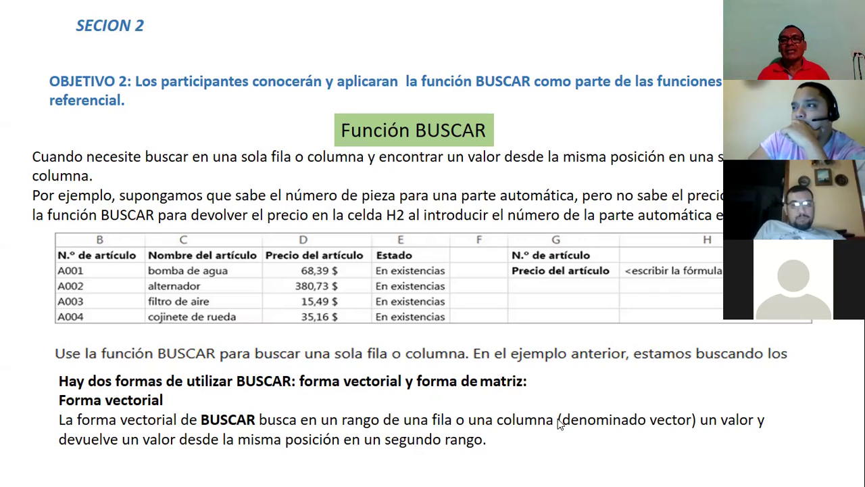
Advance to the BUSCAR syntax slide, then end the slide show on slide 5.
{"action": "left_click", "coordinate": [526, 395]}
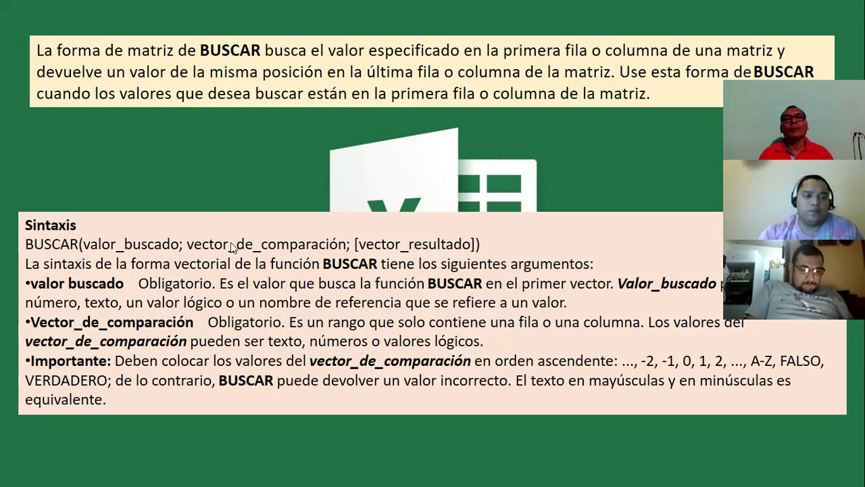
{"action": "key", "text": "Escape"}
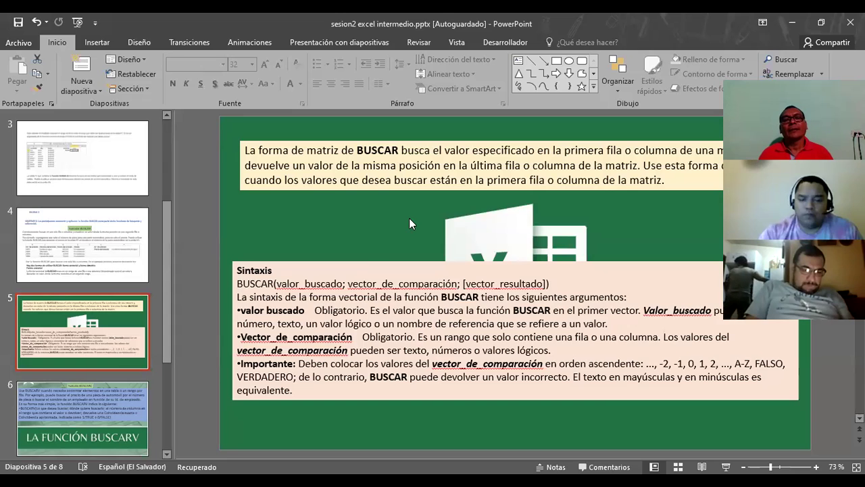
Switch from PowerPoint back to the Excel workbook's BUSCAR sheet.
{"action": "key", "text": "alt+Tab"}
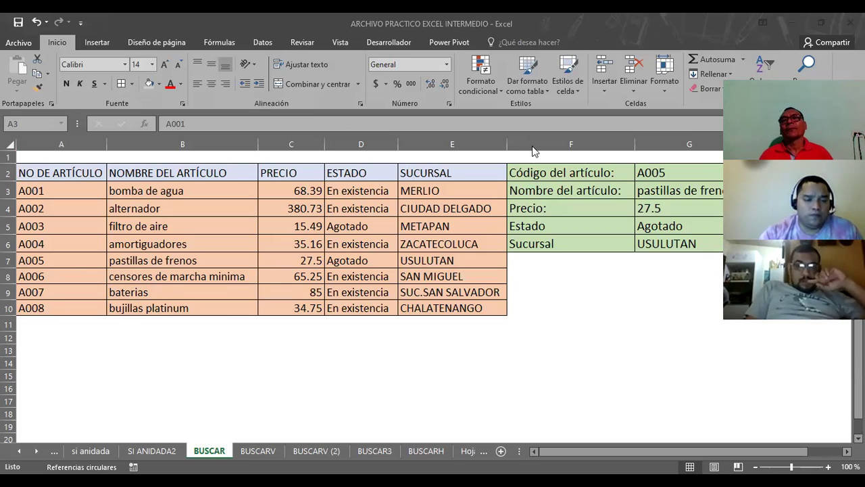
Change the article code in G2 to A003 so the lookups return filtro de aire.
{"action": "left_click", "coordinate": [685, 176]}
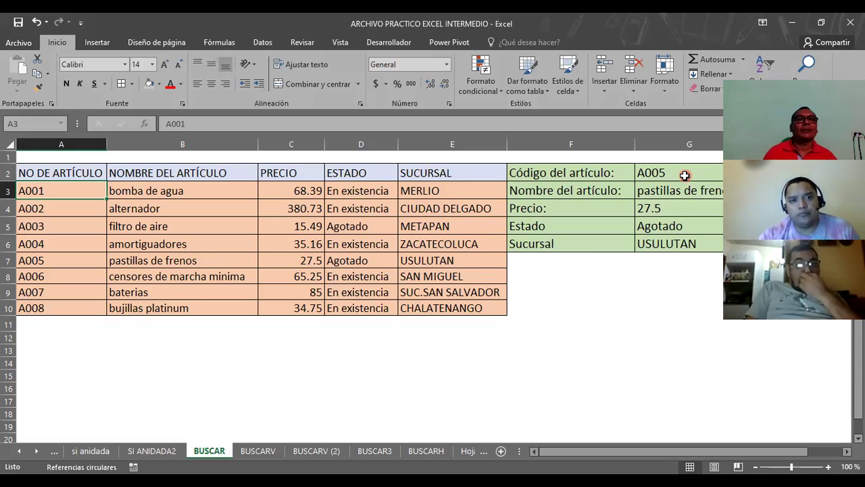
{"action": "left_click", "coordinate": [685, 175]}
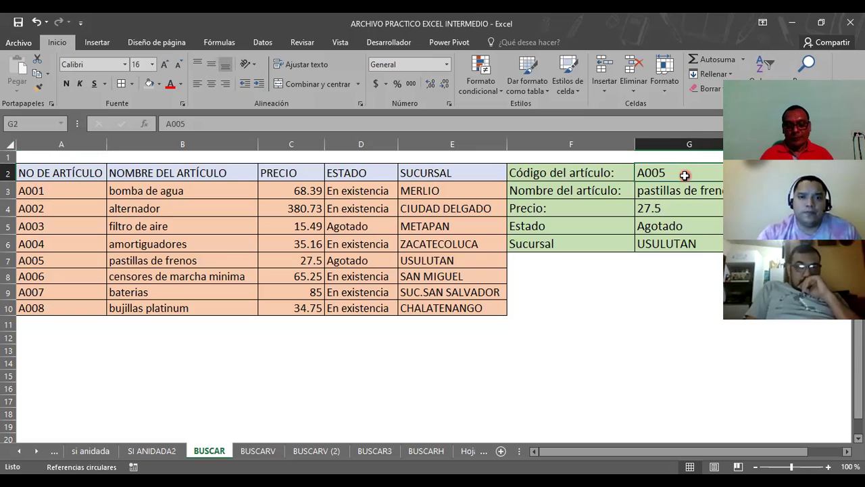
{"action": "type", "text": "A00"}
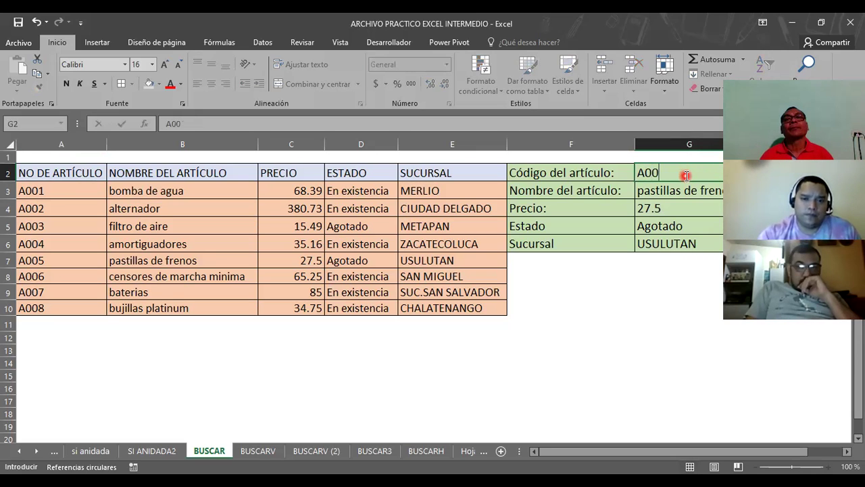
{"action": "key", "text": "Return"}
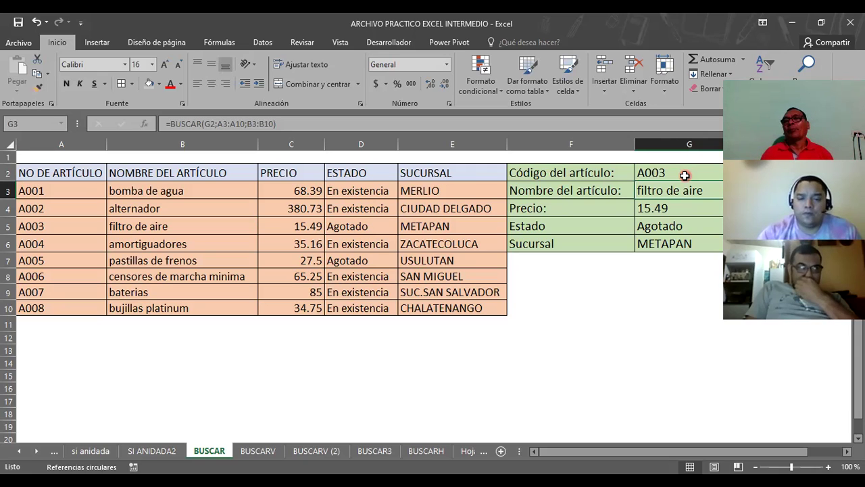
Review the BUSCAR formulas returning the price and article name for code A003.
{"action": "left_click", "coordinate": [685, 175]}
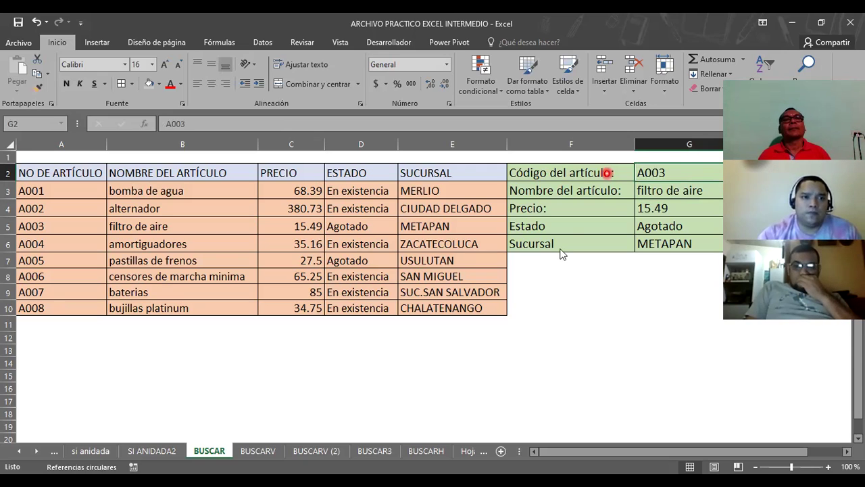
{"action": "left_click", "coordinate": [604, 172]}
{"action": "left_click", "coordinate": [681, 172]}
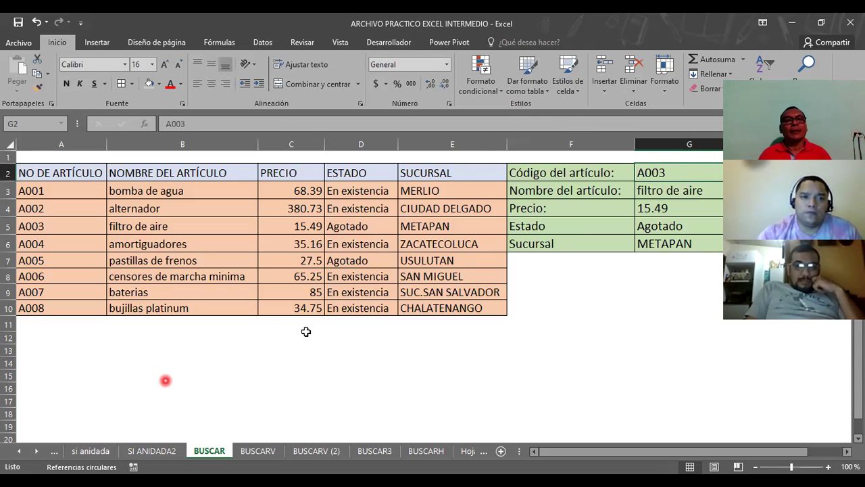
{"action": "left_click", "coordinate": [691, 174]}
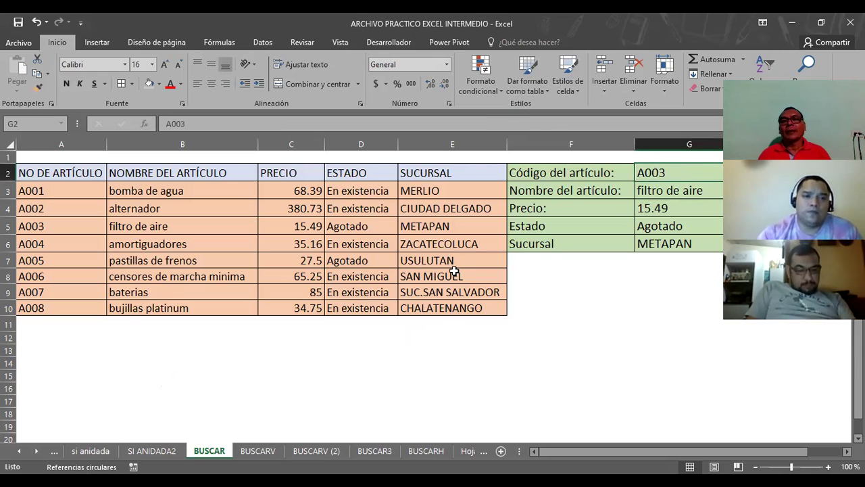
{"action": "left_click", "coordinate": [657, 211]}
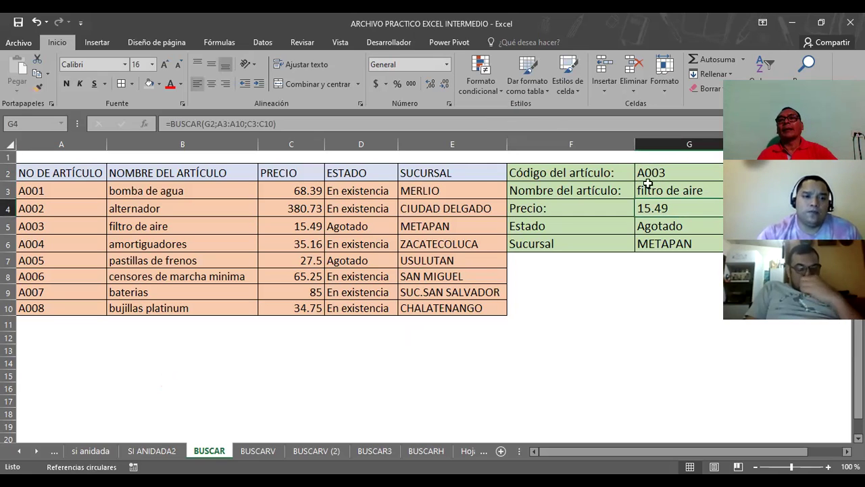
{"action": "left_click", "coordinate": [668, 193]}
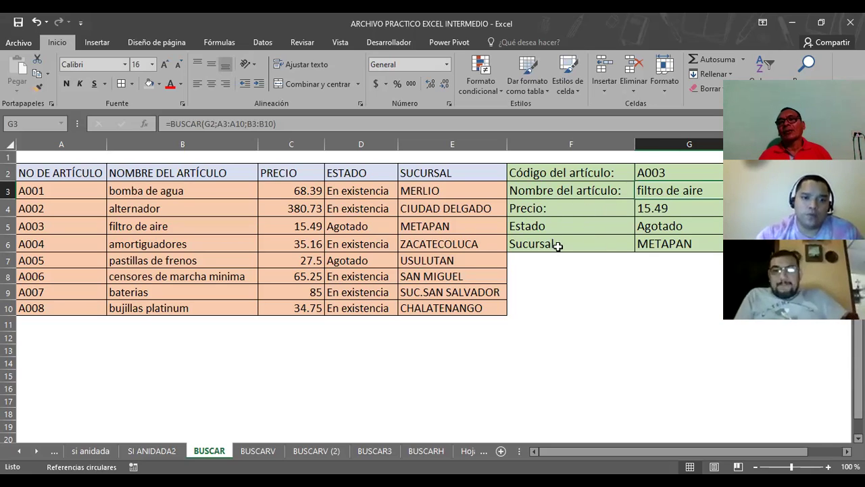
Give cells F7:G9 a green fill matching the lookup panel's shading.
{"action": "left_click_drag", "start_coordinate": [537, 260], "coordinate": [696, 286]}
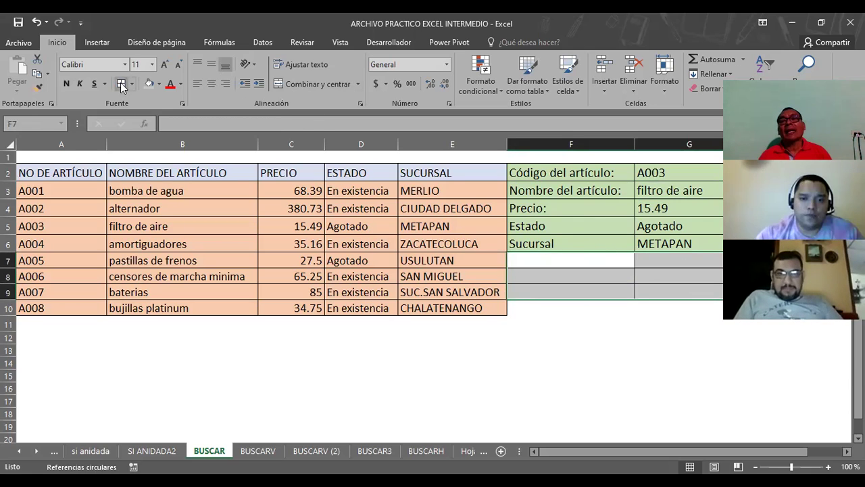
{"action": "left_click", "coordinate": [159, 85]}
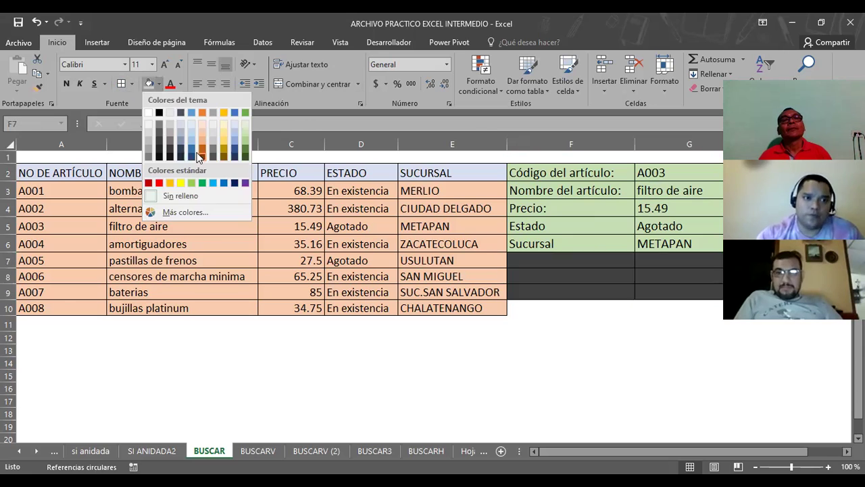
{"action": "left_click", "coordinate": [244, 137]}
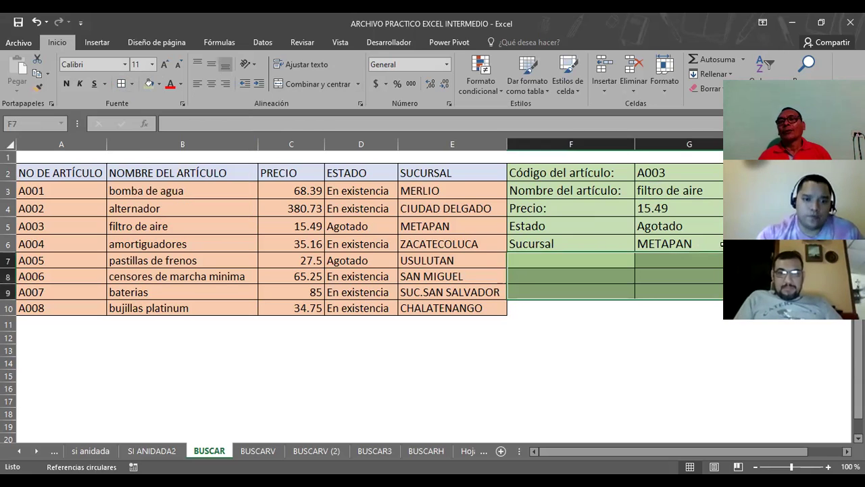
{"action": "left_click", "coordinate": [709, 209]}
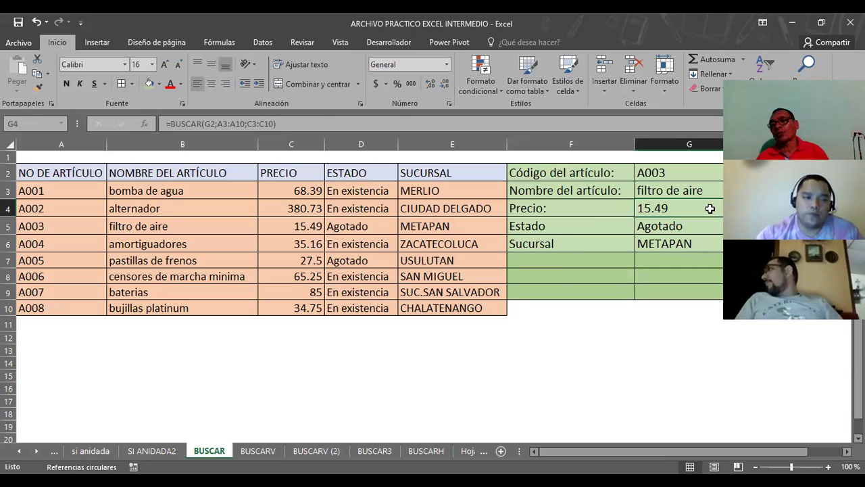
{"action": "left_click", "coordinate": [656, 177]}
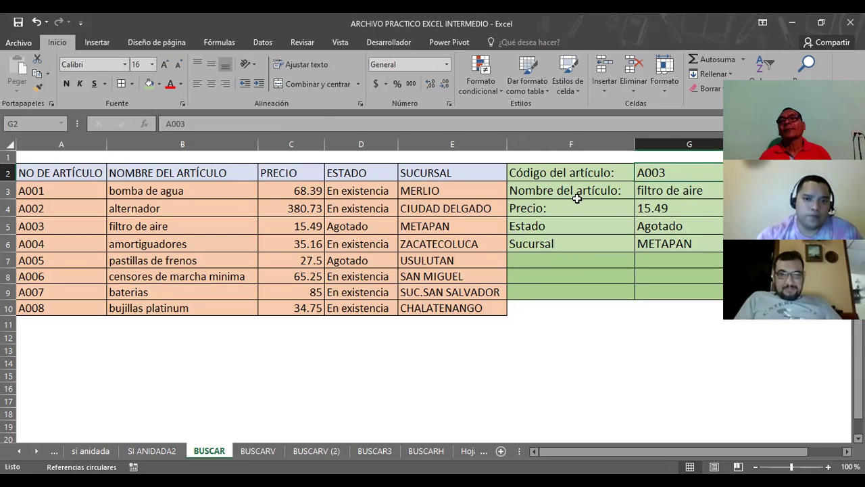
{"action": "left_click", "coordinate": [544, 192]}
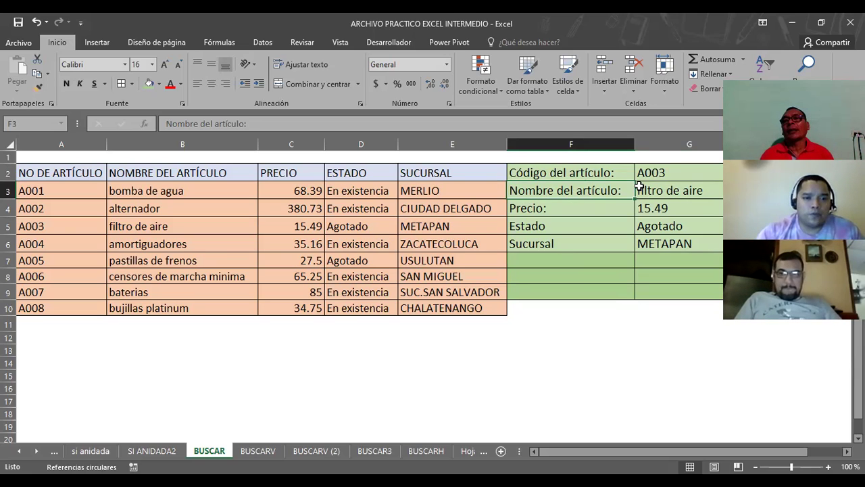
{"action": "left_click", "coordinate": [549, 227]}
{"action": "left_click", "coordinate": [543, 243]}
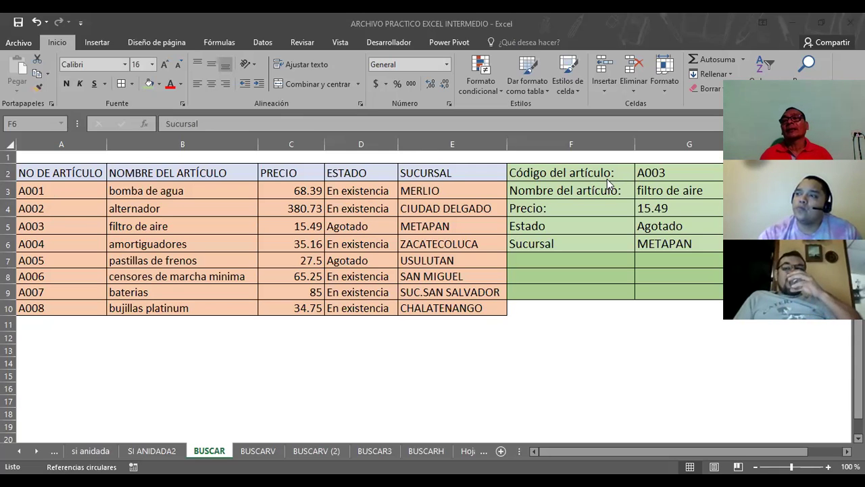
{"action": "left_click", "coordinate": [655, 195]}
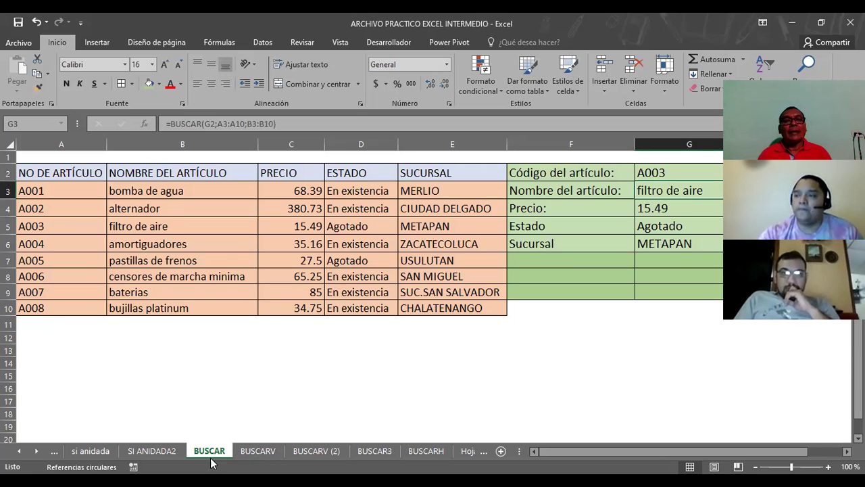
Switch to the BUSCARV sheet and inspect code D-234 in B14 and its #N/A formula in B15.
{"action": "left_click", "coordinate": [258, 452]}
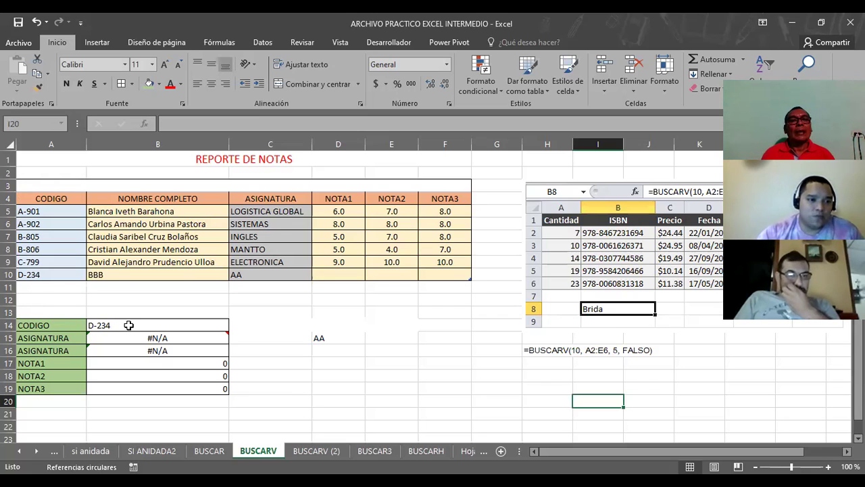
{"action": "left_click", "coordinate": [129, 325]}
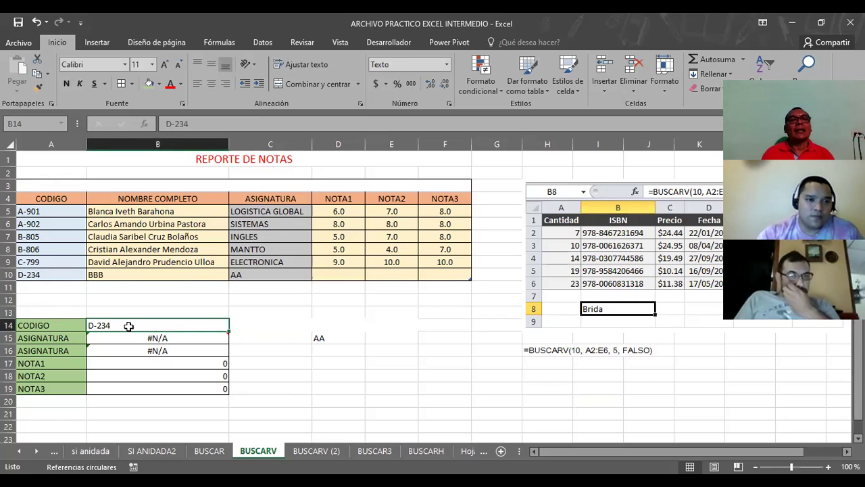
{"action": "left_click", "coordinate": [122, 339]}
{"action": "mouse_move", "coordinate": [157, 337]}
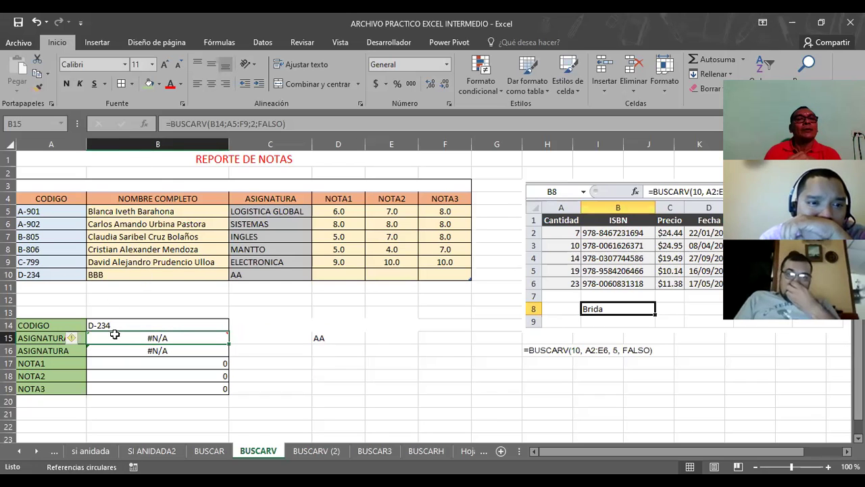
{"action": "left_click", "coordinate": [154, 325]}
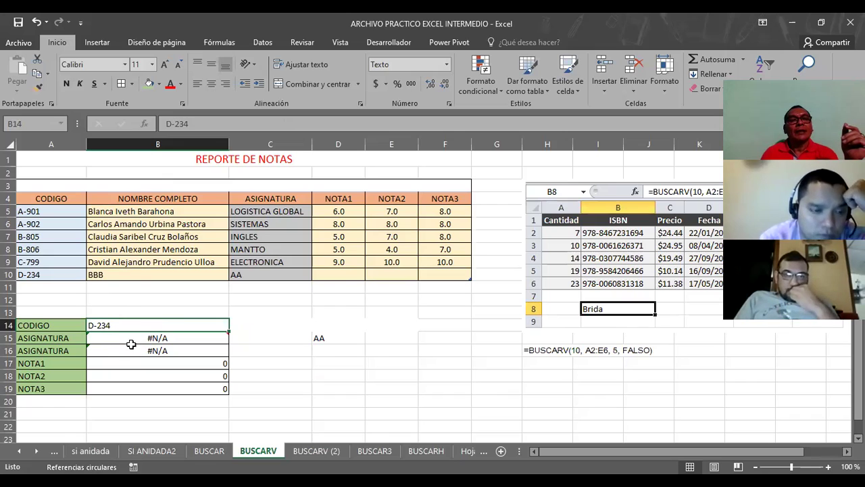
{"action": "left_click", "coordinate": [134, 337]}
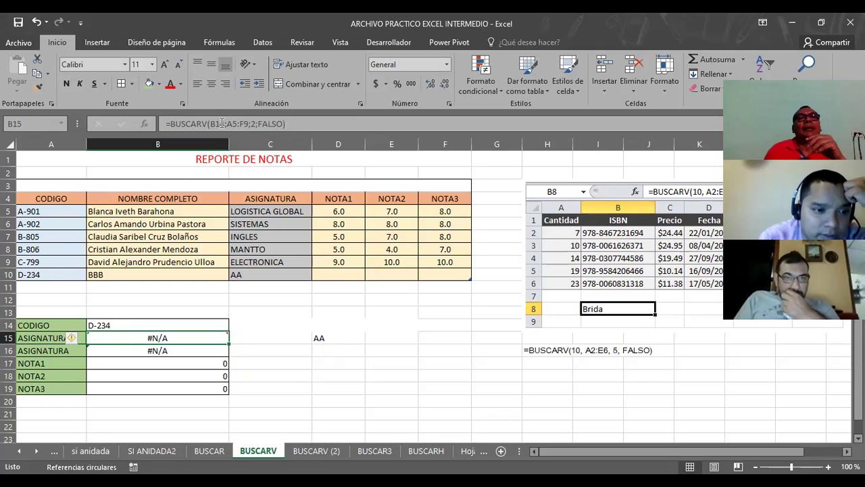
{"action": "mouse_move", "coordinate": [160, 338]}
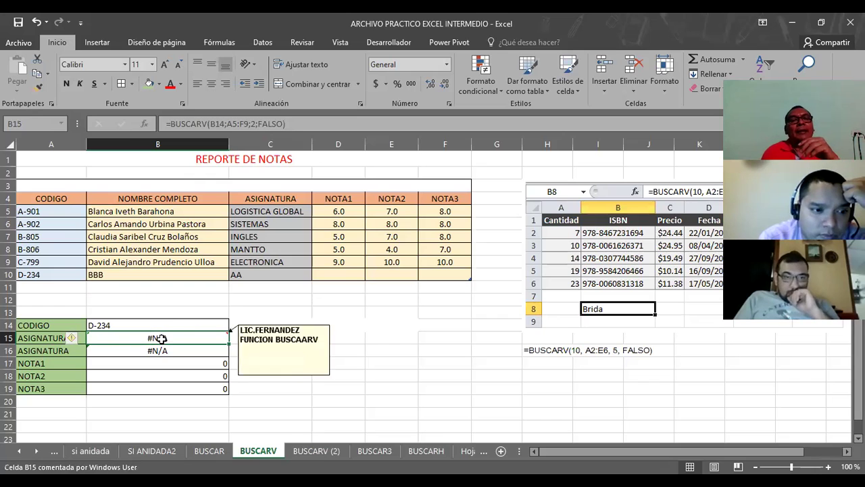
{"action": "left_click", "coordinate": [161, 349]}
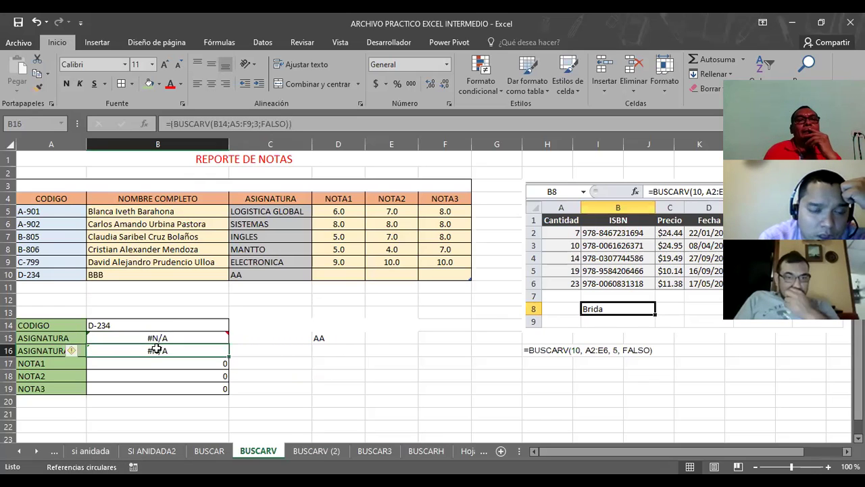
{"action": "left_click", "coordinate": [145, 362]}
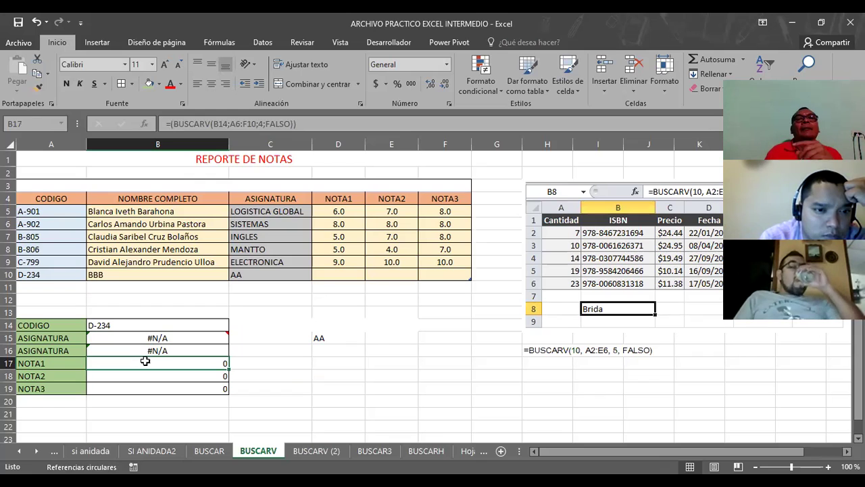
{"action": "left_click", "coordinate": [43, 224]}
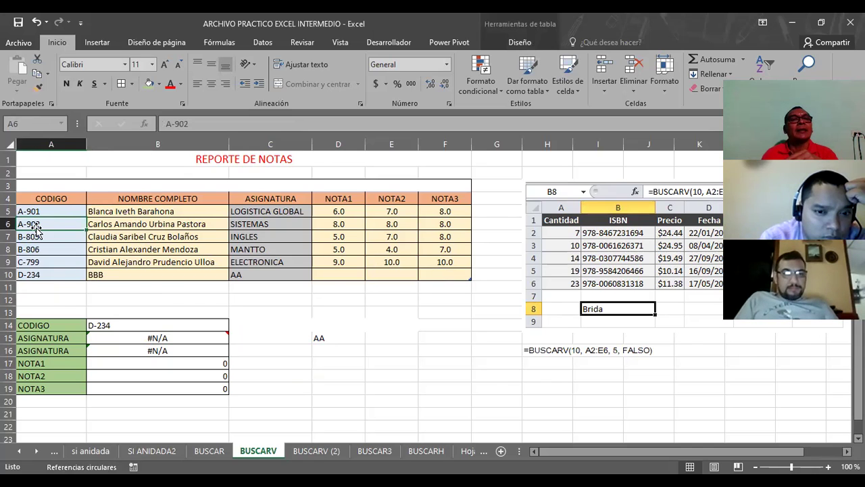
{"action": "mouse_move", "coordinate": [34, 227]}
{"action": "left_mouse_down"}
{"action": "mouse_move", "coordinate": [468, 288]}
{"action": "mouse_move", "coordinate": [466, 275]}
{"action": "left_mouse_up"}
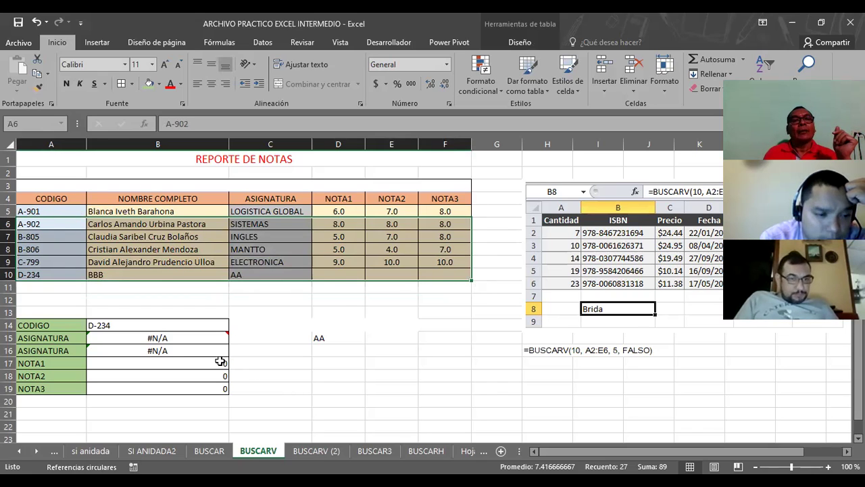
{"action": "left_click", "coordinate": [131, 351]}
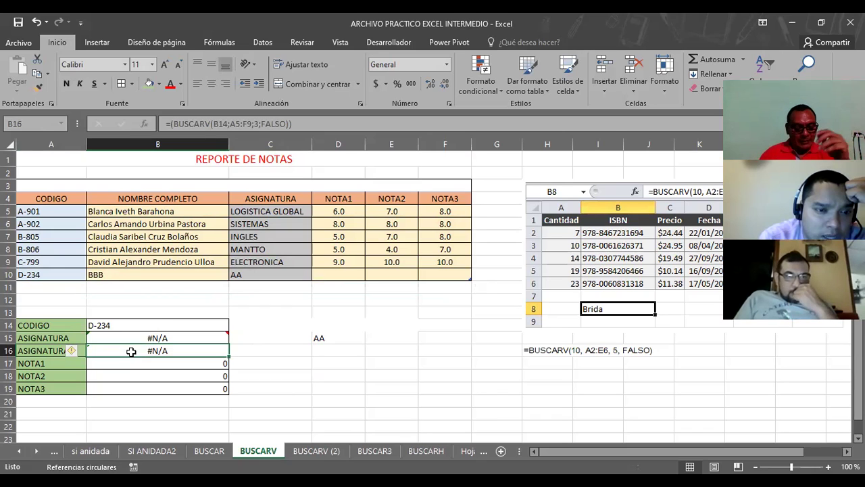
Extend B16's lookup range from A5:F9 to A5:F10 so it returns AA for D-234.
{"action": "double_click", "coordinate": [131, 351]}
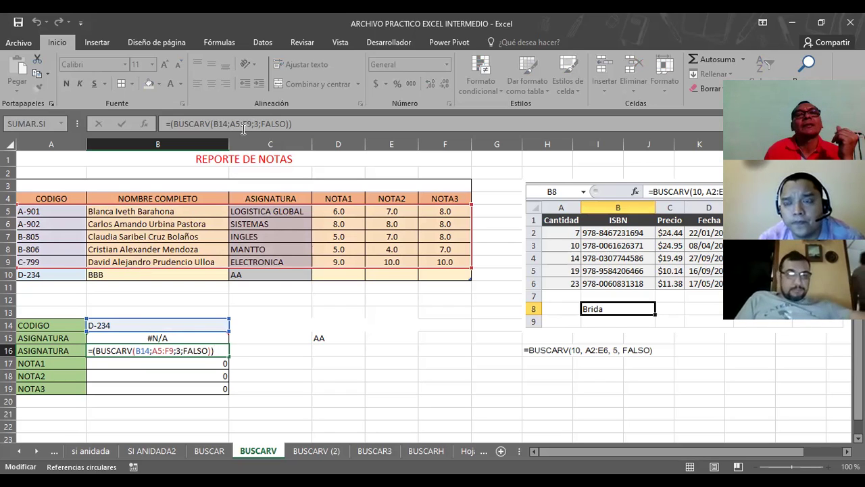
{"action": "left_click", "coordinate": [251, 123]}
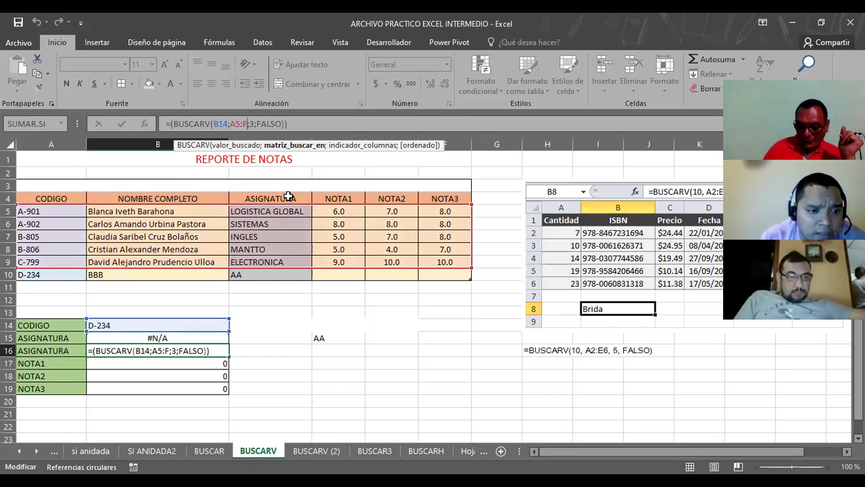
{"action": "key", "text": "BackSpace"}
{"action": "type", "text": "10"}
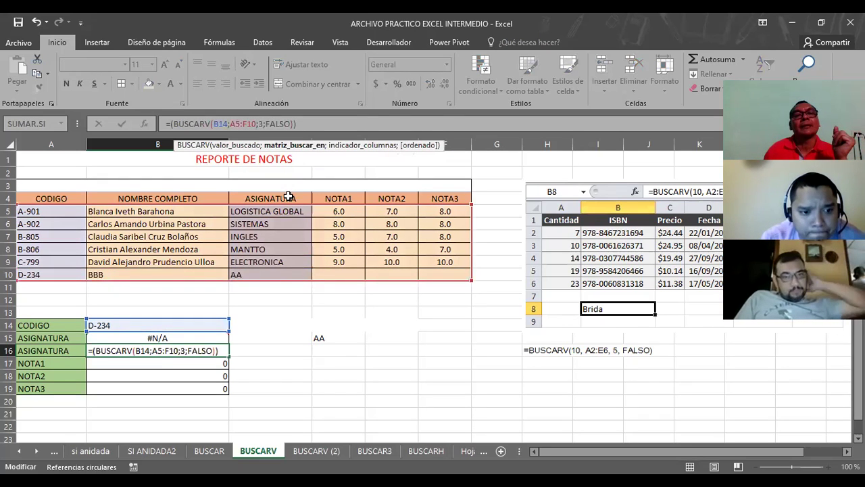
{"action": "key", "text": "Return"}
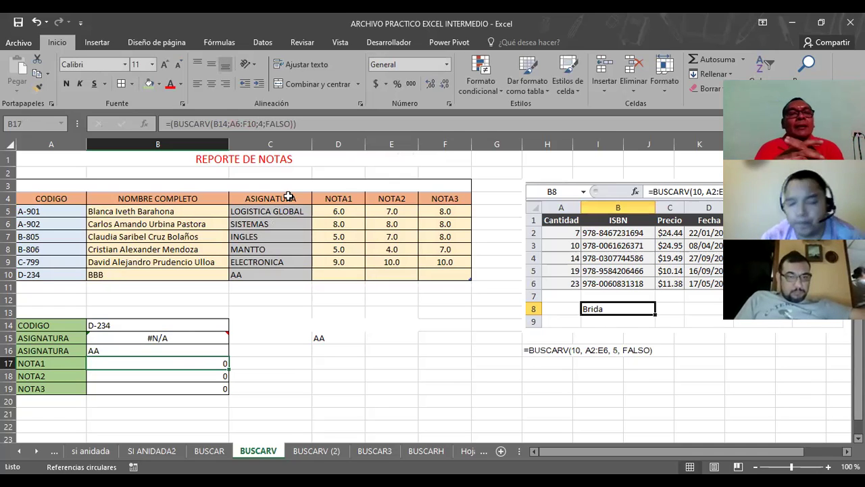
{"action": "left_click", "coordinate": [139, 351]}
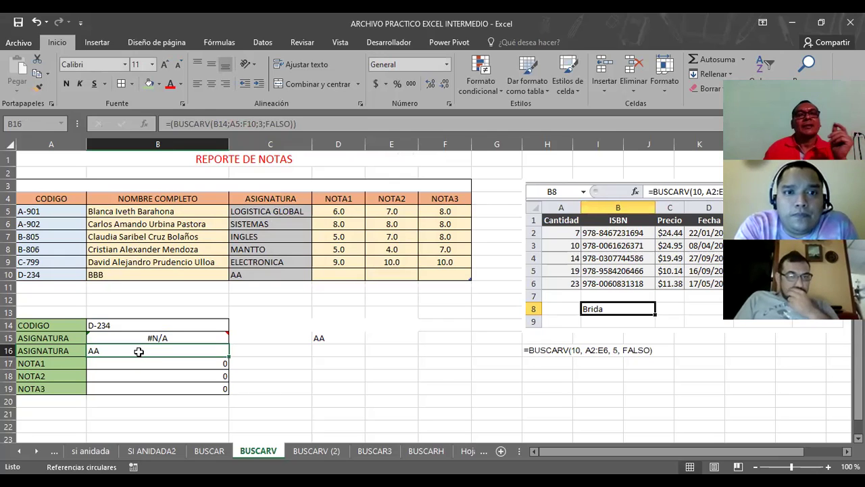
Set D-234's subject in cell C10 to SIG.
{"action": "left_click", "coordinate": [262, 271]}
{"action": "type", "text": "SIG"}
{"action": "key", "text": "Return"}
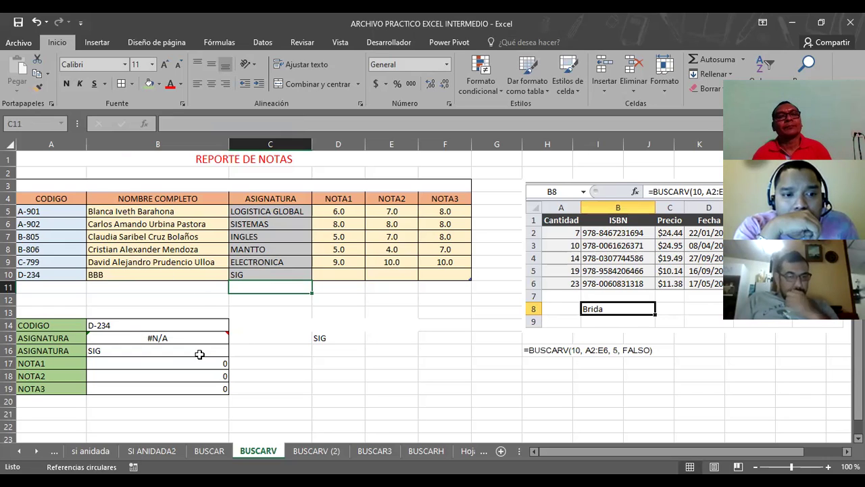
Clear the NOTA1 result in cell B17.
{"action": "left_click", "coordinate": [180, 367]}
{"action": "key", "text": "Delete"}
{"action": "left_click", "coordinate": [284, 340]}
{"action": "left_click", "coordinate": [189, 363]}
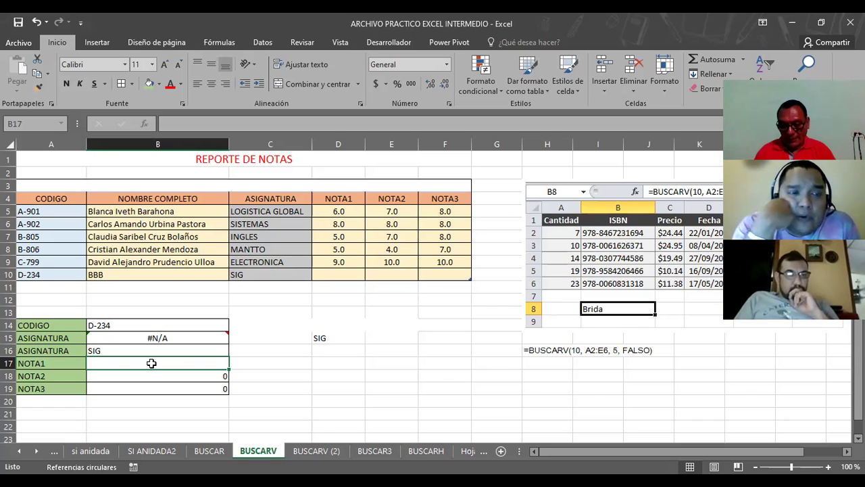
Enter =BUSCARV(B14;A5:F10;4;FALSO) in B17 to look up D-234's NOTA1.
{"action": "type", "text": "="}
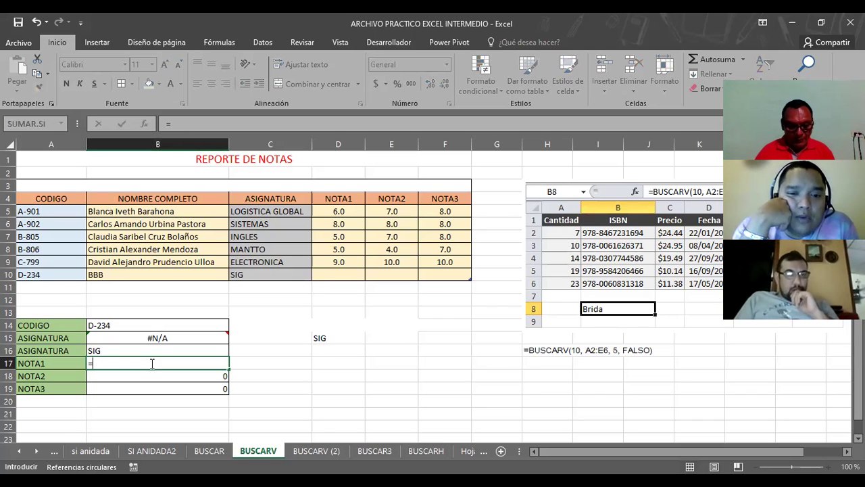
{"action": "type", "text": "BUSCAR"}
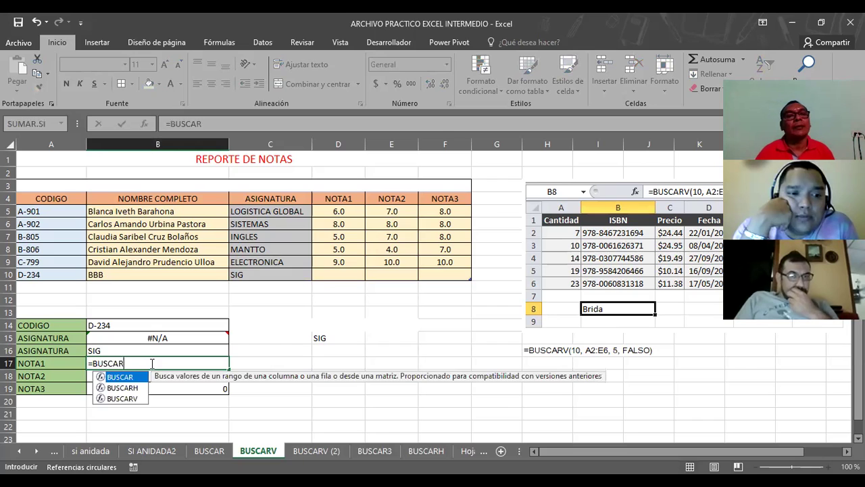
{"action": "type", "text": "V("}
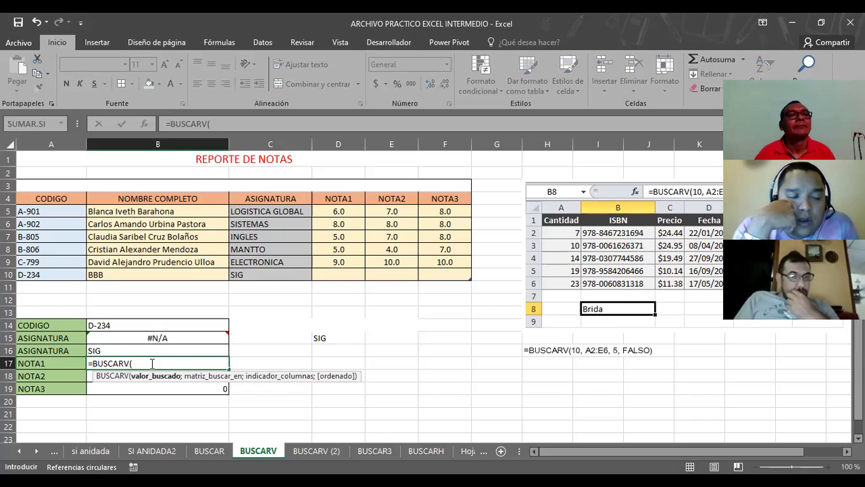
{"action": "type", "text": "D"}
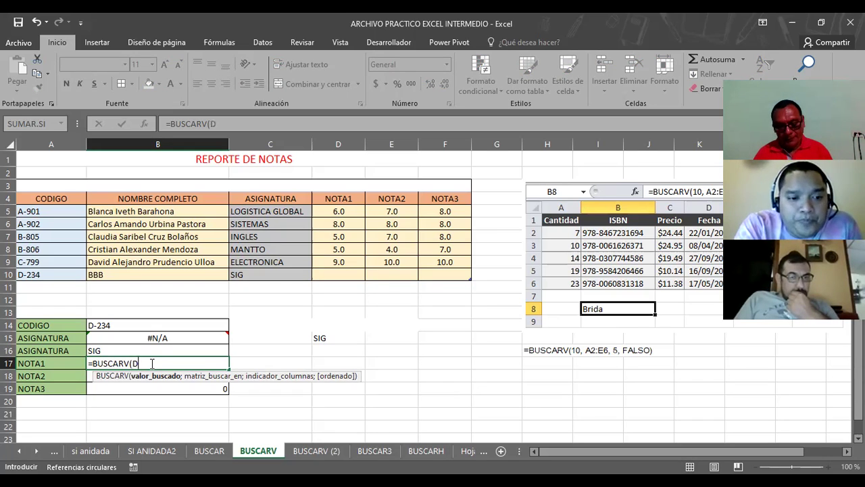
{"action": "type", "text": "14"}
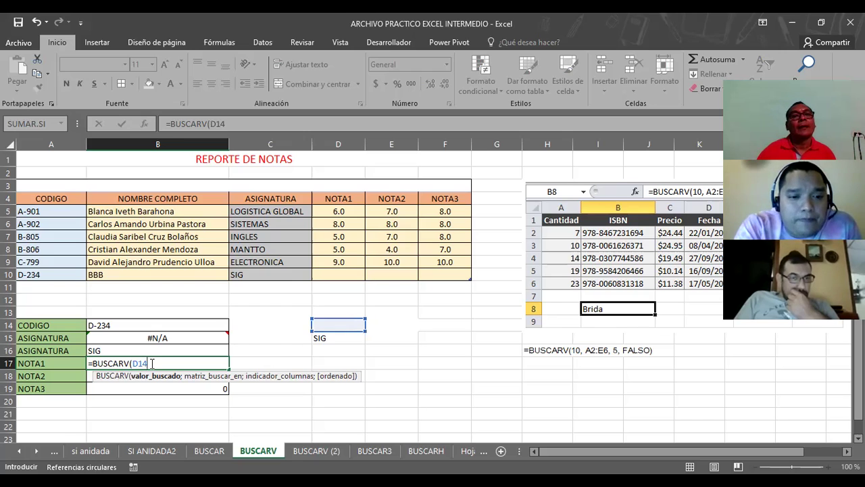
{"action": "type", "text": ";"}
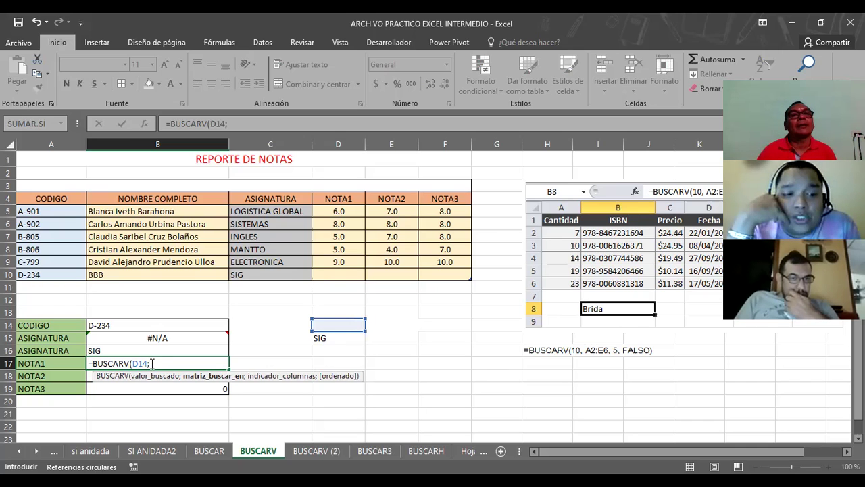
{"action": "key", "text": "BackSpace"}
{"action": "key", "text": "BackSpace"}
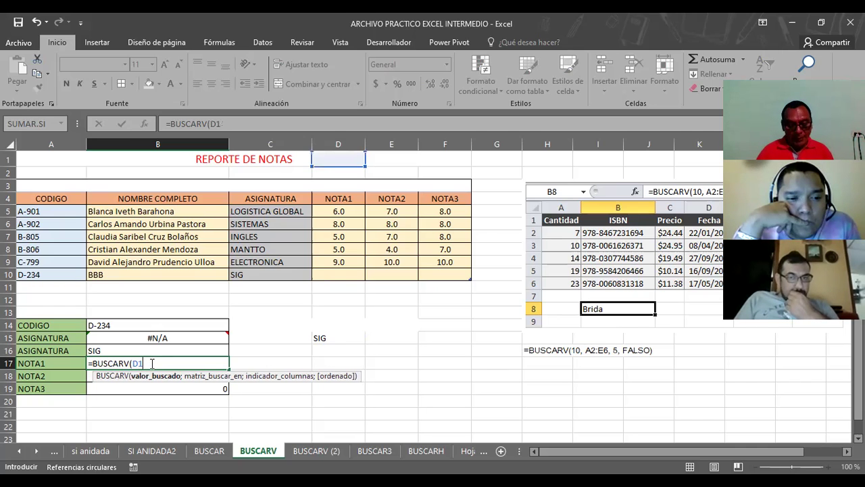
{"action": "key", "text": "BackSpace"}
{"action": "key", "text": "BackSpace"}
{"action": "type", "text": "B"}
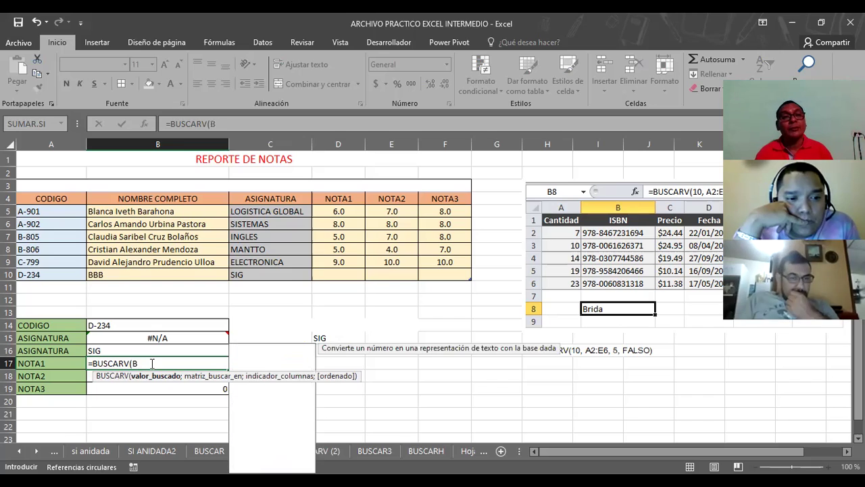
{"action": "type", "text": "14"}
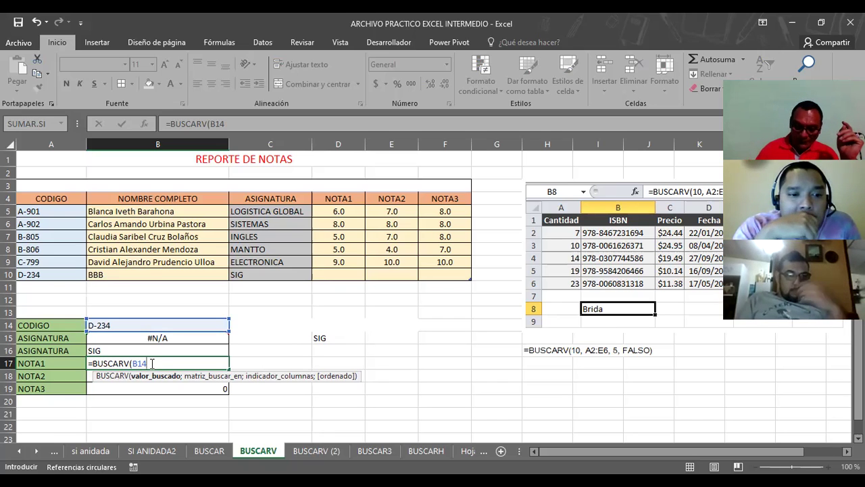
{"action": "type", "text": ";"}
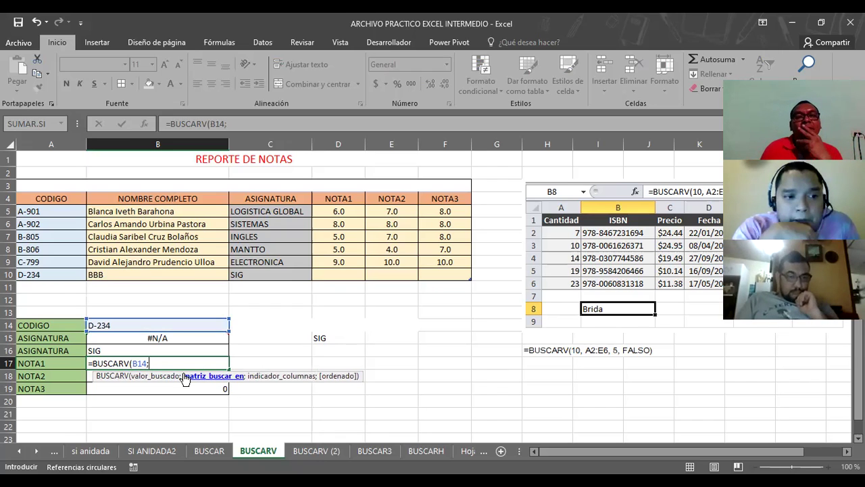
{"action": "left_click", "coordinate": [51, 212]}
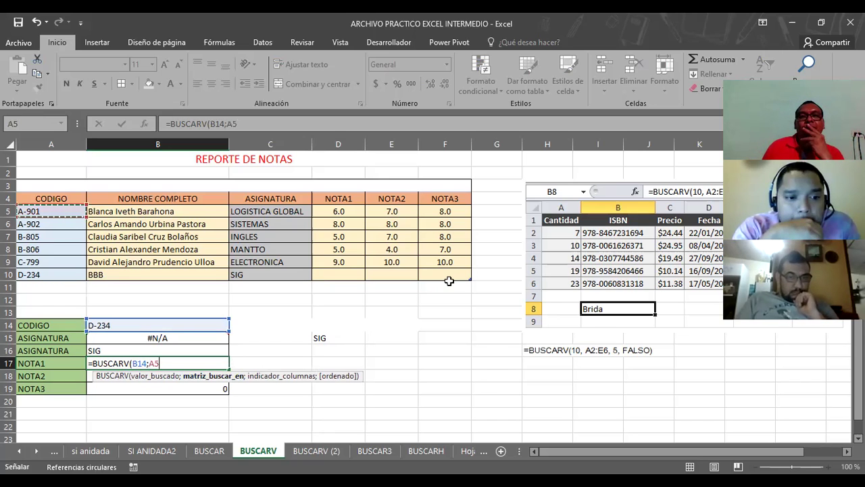
{"action": "left_click_drag", "start_coordinate": [451, 273], "coordinate": [450, 273]}
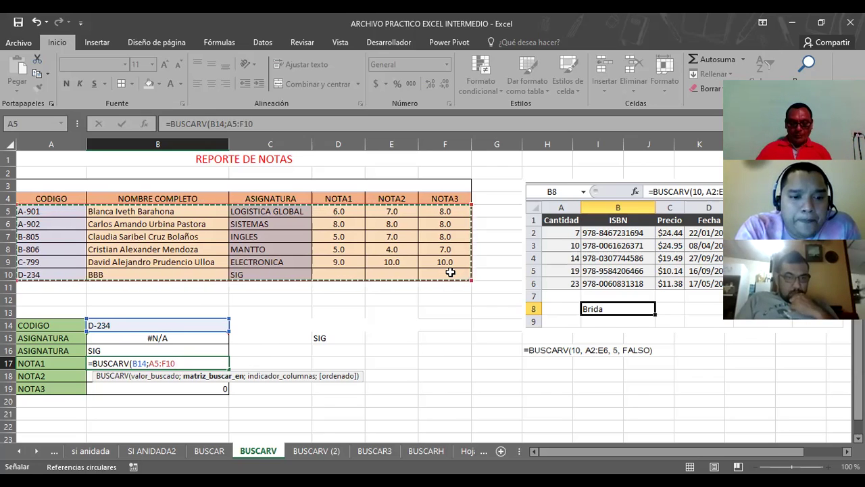
{"action": "type", "text": ";"}
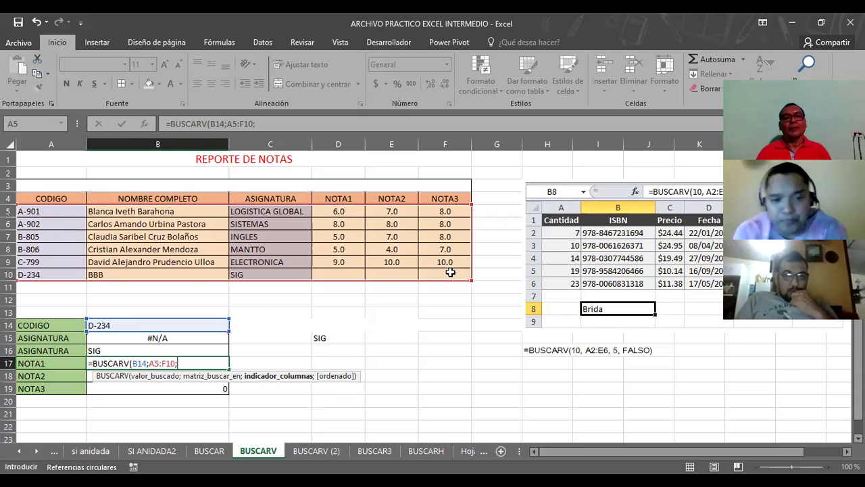
{"action": "type", "text": "4"}
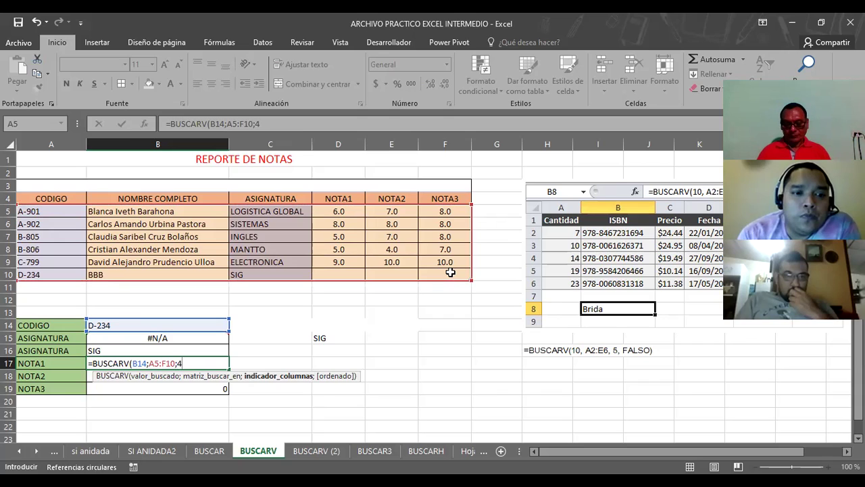
{"action": "type", "text": ";"}
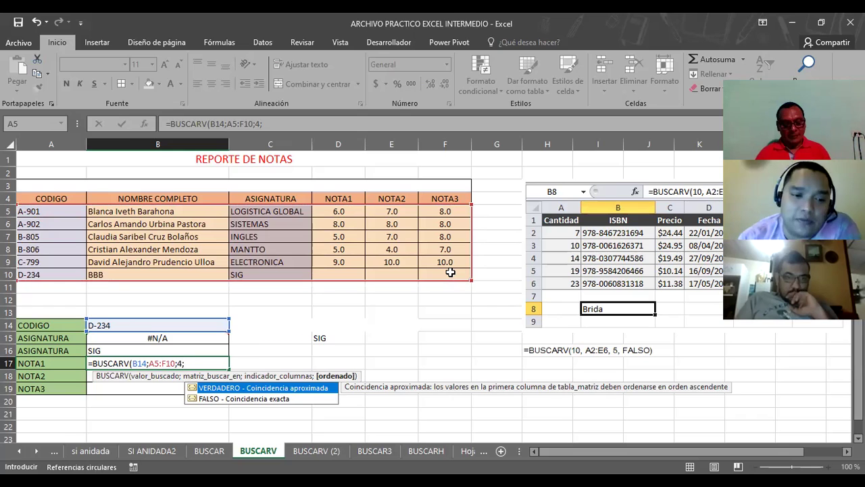
{"action": "type", "text": "FALSO"}
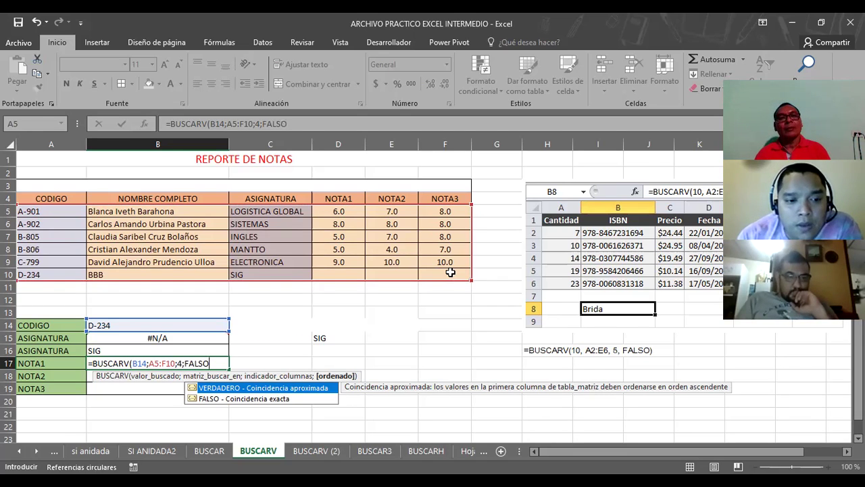
{"action": "type", "text": ")"}
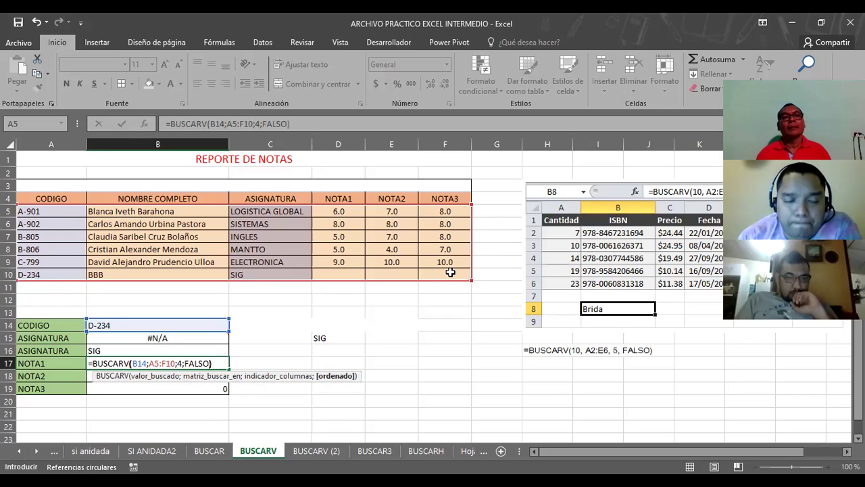
{"action": "key", "text": "Return"}
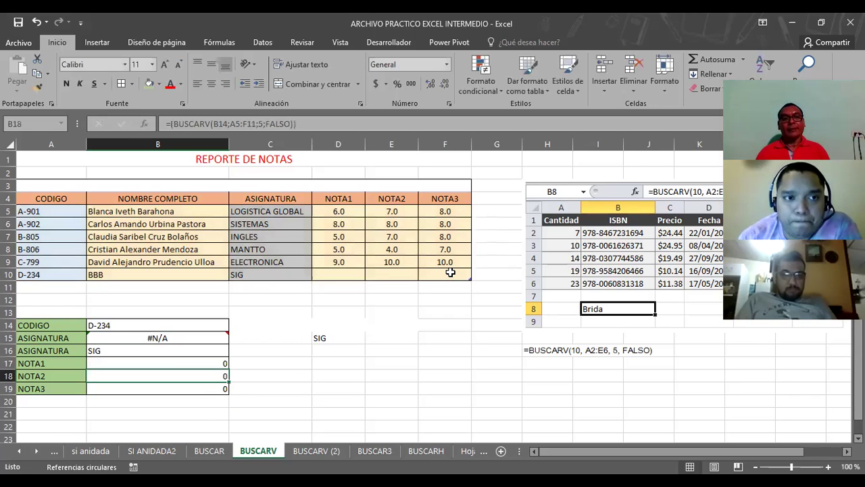
{"action": "key", "text": "Up"}
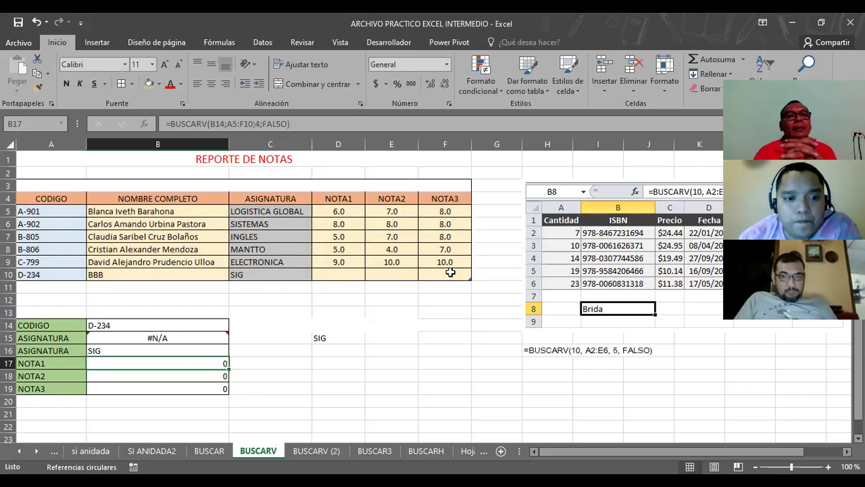
Replace BBB in B10 with the student's first name for code D-234.
{"action": "key", "text": "Up"}
{"action": "key", "text": "Up"}
{"action": "key", "text": "Up"}
{"action": "key", "text": "Up"}
{"action": "key", "text": "Up"}
{"action": "key", "text": "Up"}
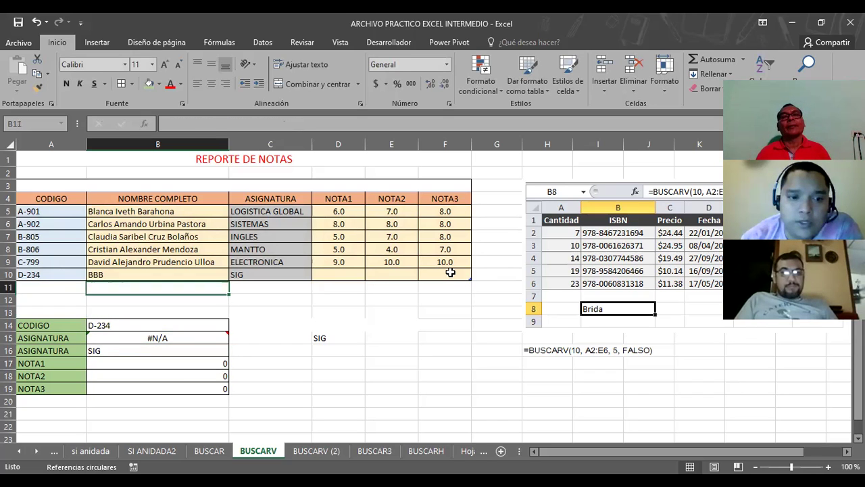
{"action": "key", "text": "Up"}
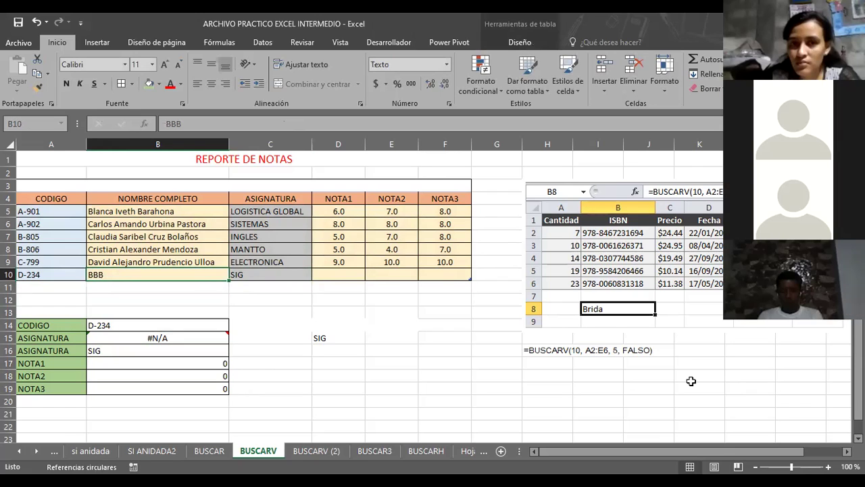
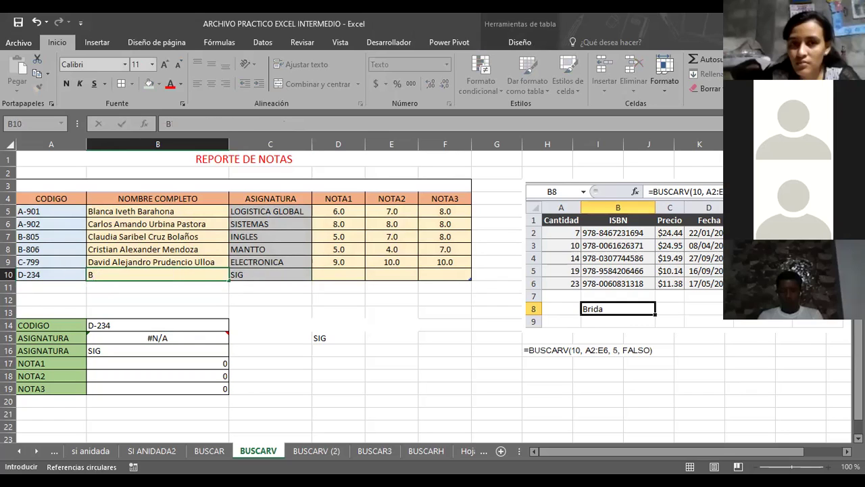
{"action": "type", "text": "lanca"}
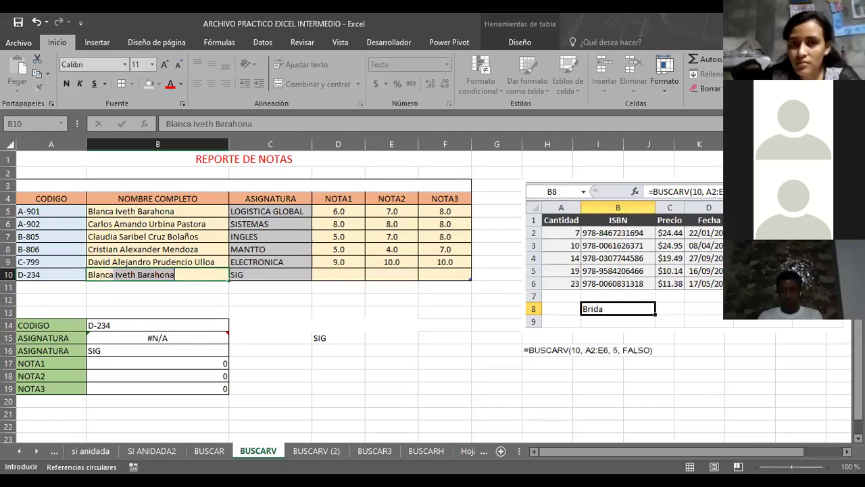
{"action": "key", "text": "BackSpace"}
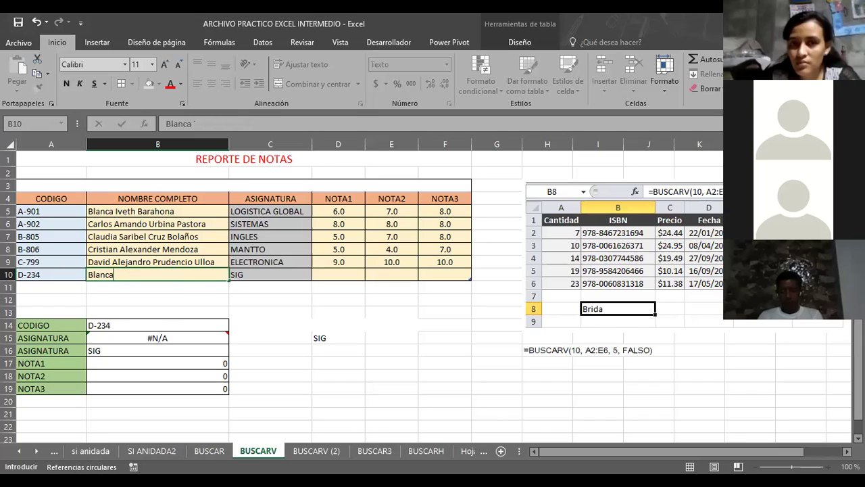
{"action": "key", "text": "Return"}
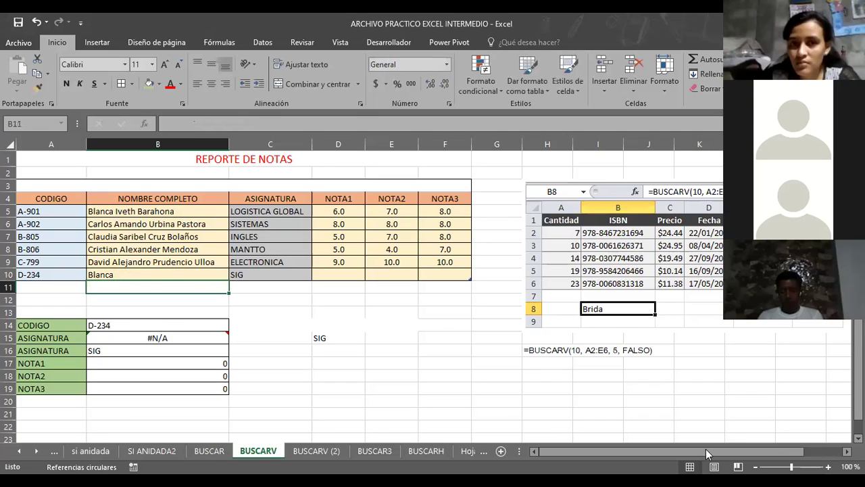
{"action": "left_click", "coordinate": [147, 274]}
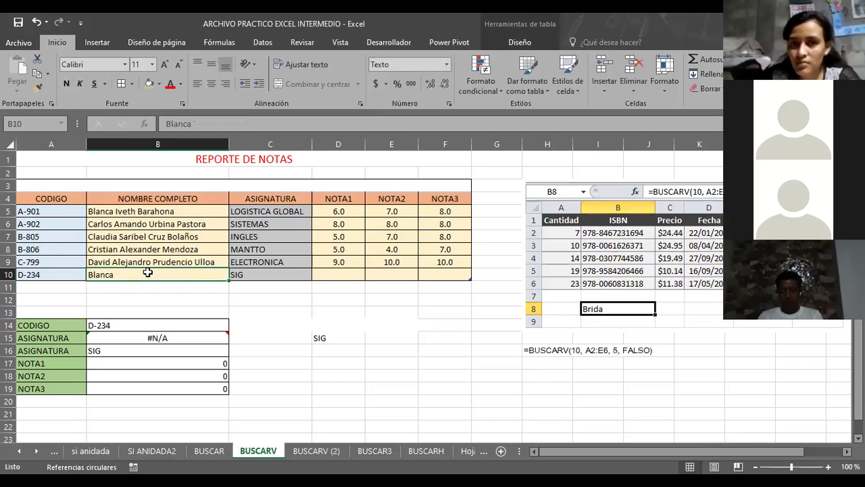
Enter 10 as D-234's NOTA1 grade in D10 so the B17 lookup returns 10.
{"action": "left_click", "coordinate": [329, 276]}
{"action": "type", "text": "1"}
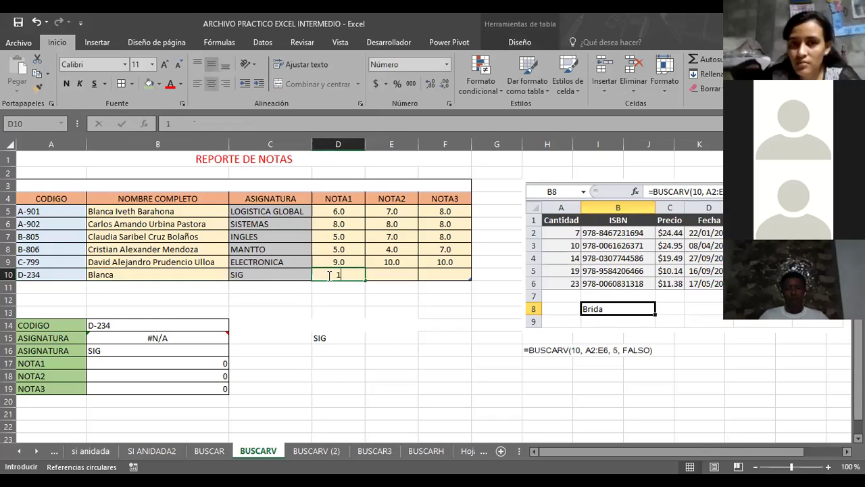
{"action": "type", "text": "0"}
{"action": "key", "text": "Return"}
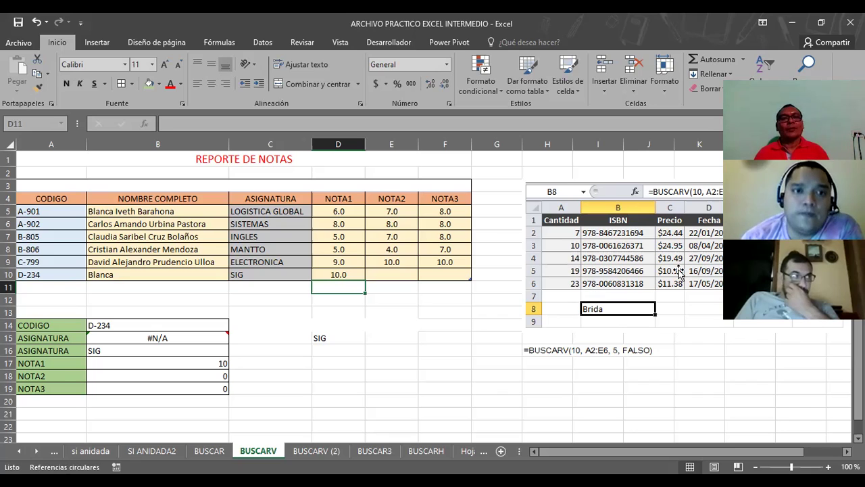
{"action": "left_click", "coordinate": [201, 411]}
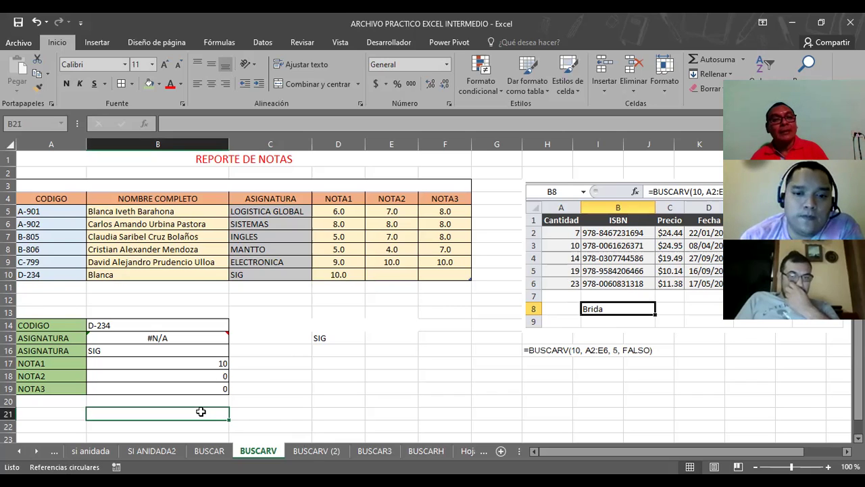
Write the text =buscarv(a2;a4:f10;5;falso) in B21, adding the missing v after buscar.
{"action": "type", "text": "´="}
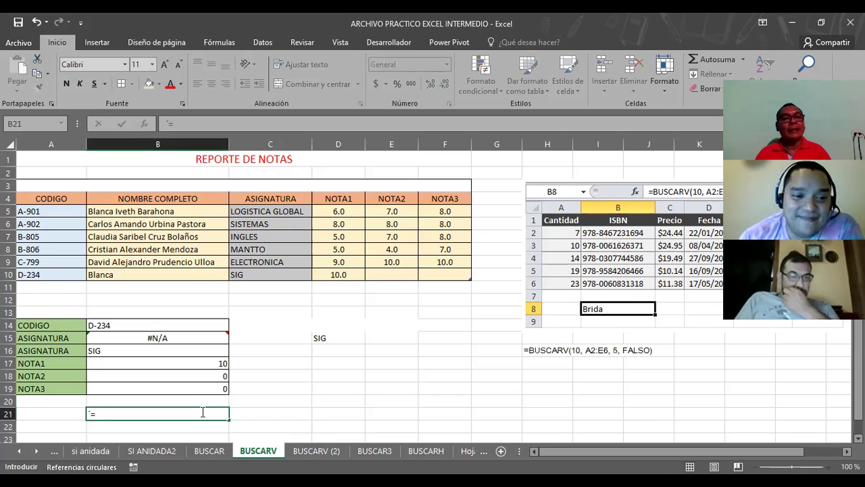
{"action": "type", "text": "buscar("}
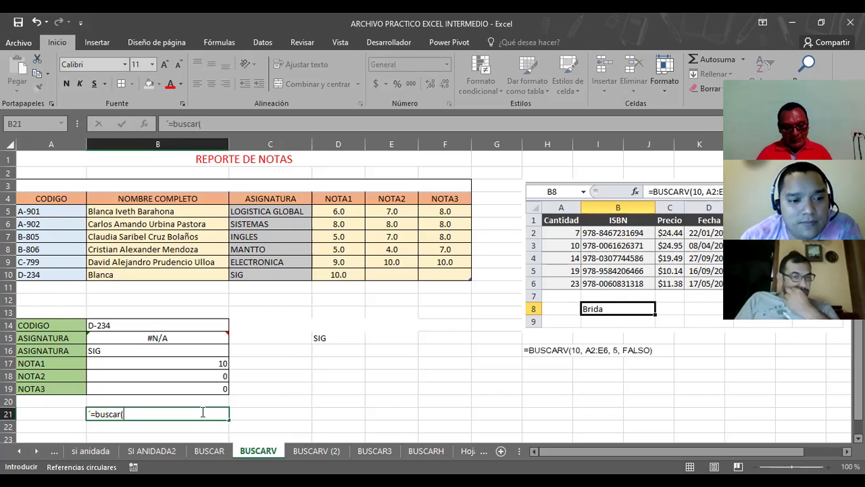
{"action": "type", "text": "ar("}
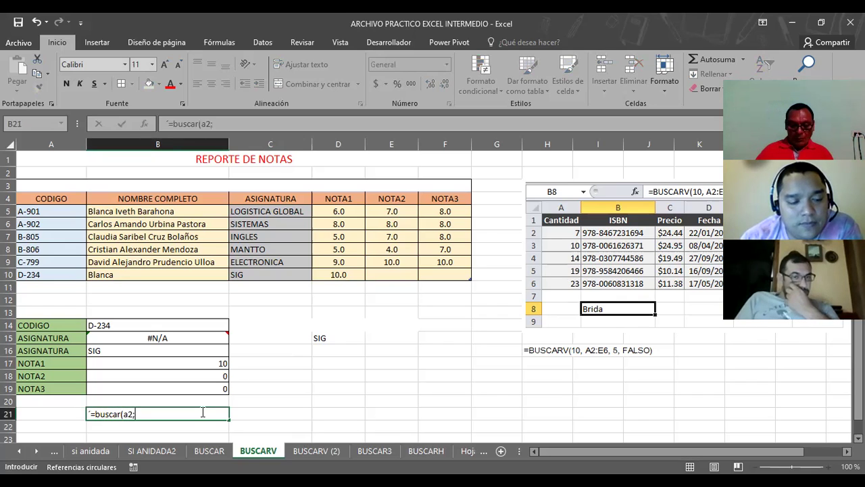
{"action": "type", "text": "a4:"}
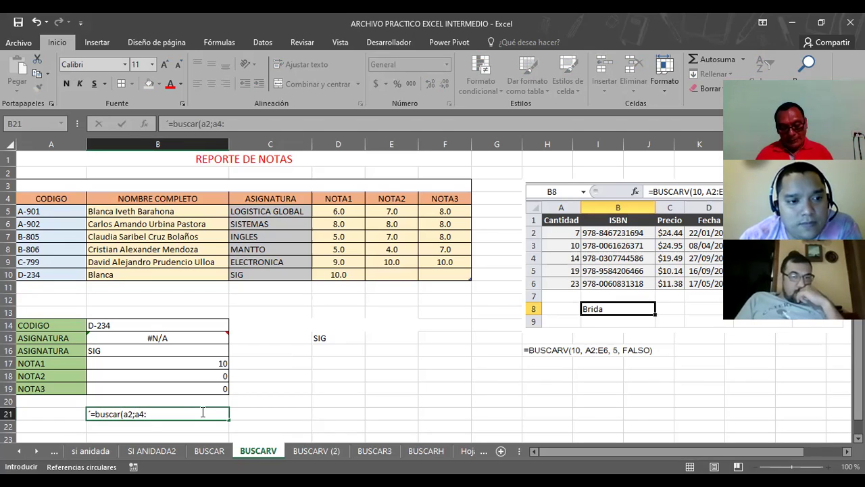
{"action": "type", "text": "10"}
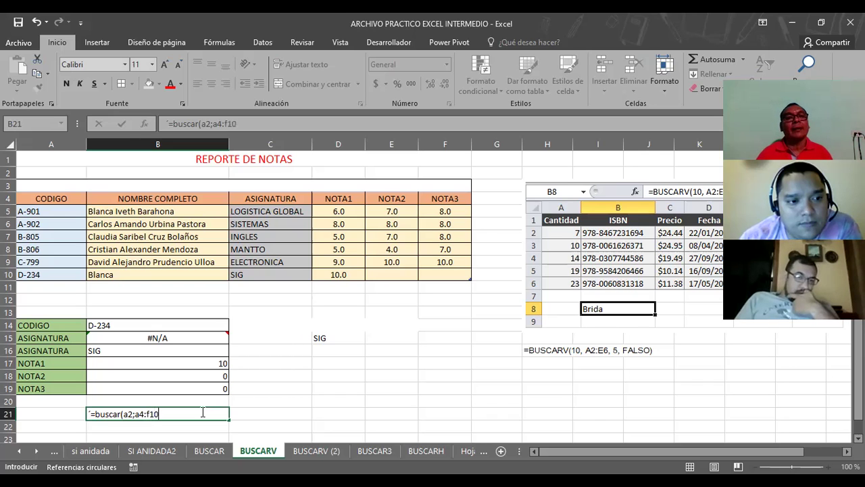
{"action": "type", "text": ";"}
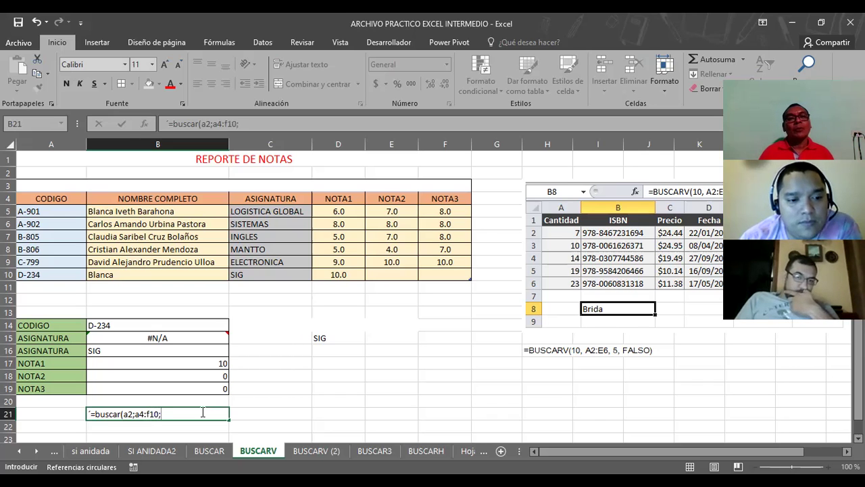
{"action": "type", "text": "5;"}
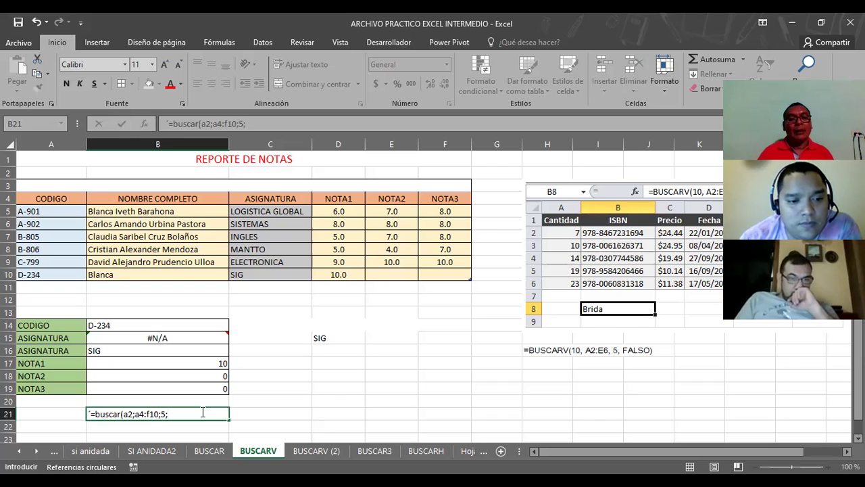
{"action": "type", "text": "falso"}
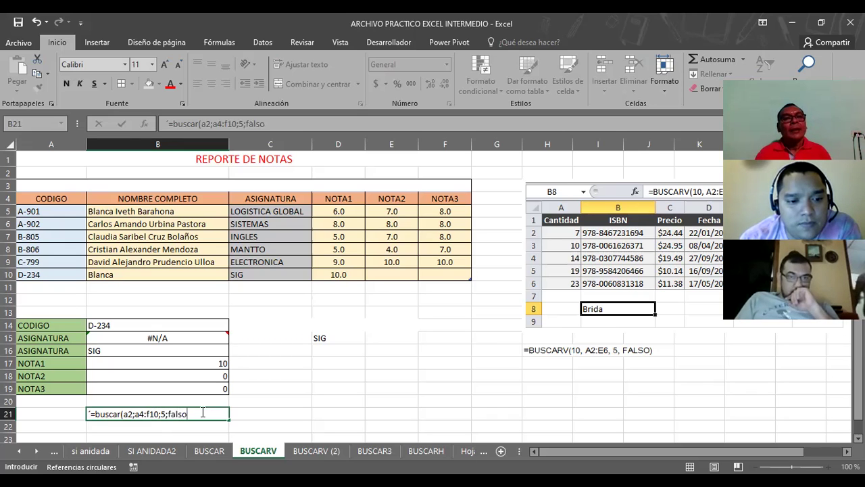
{"action": "type", "text": ")"}
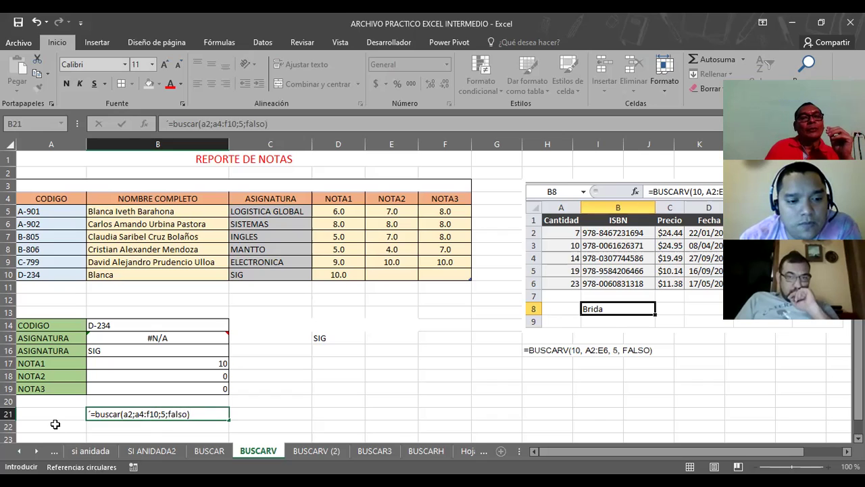
{"action": "left_click", "coordinate": [91, 412]}
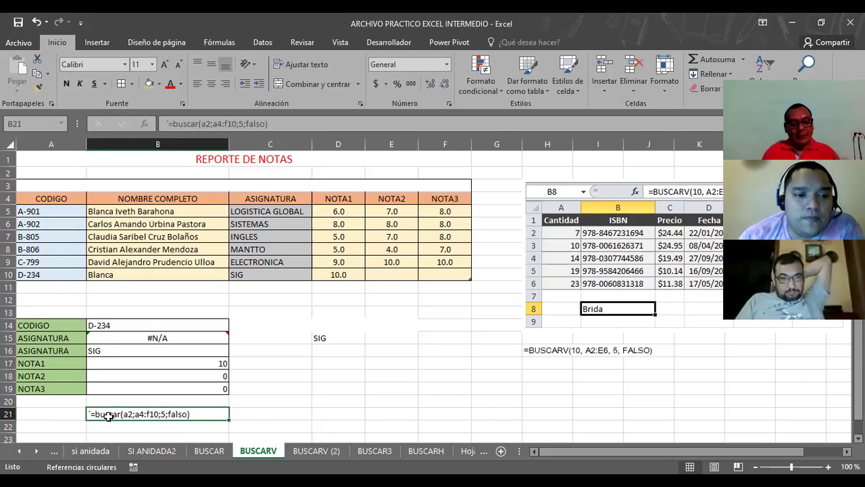
{"action": "key", "text": "F2"}
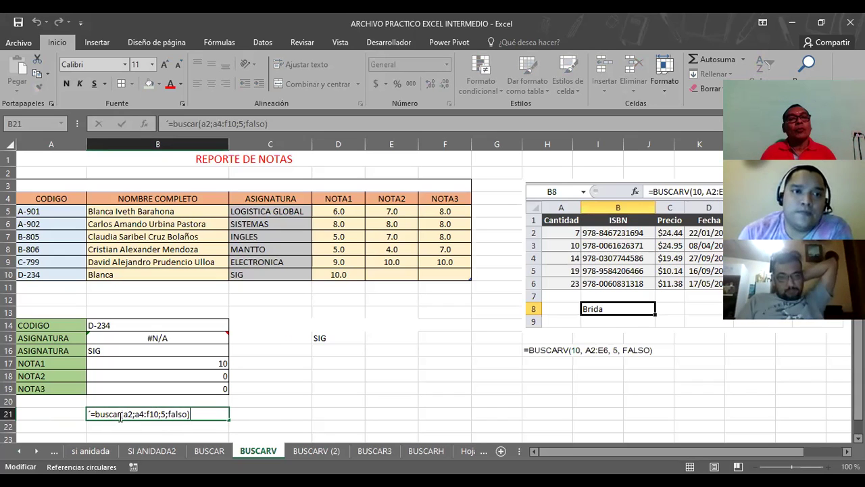
{"action": "left_click", "coordinate": [121, 415]}
{"action": "type", "text": "v"}
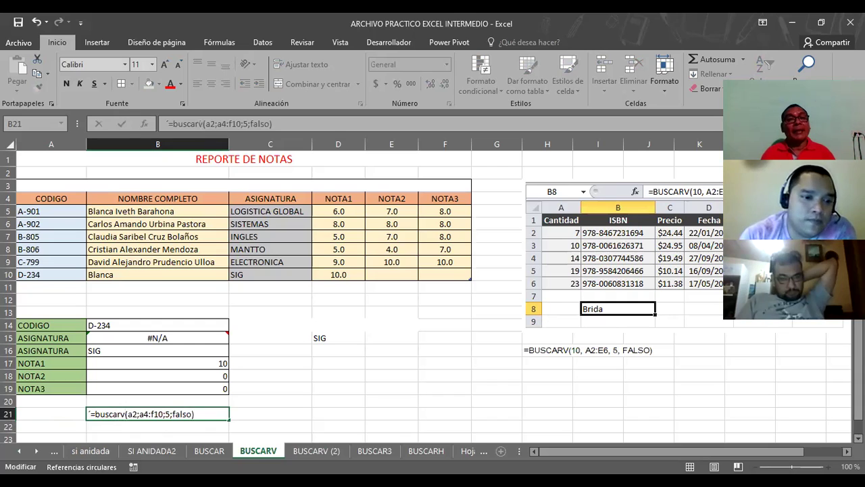
{"action": "key", "text": "Return"}
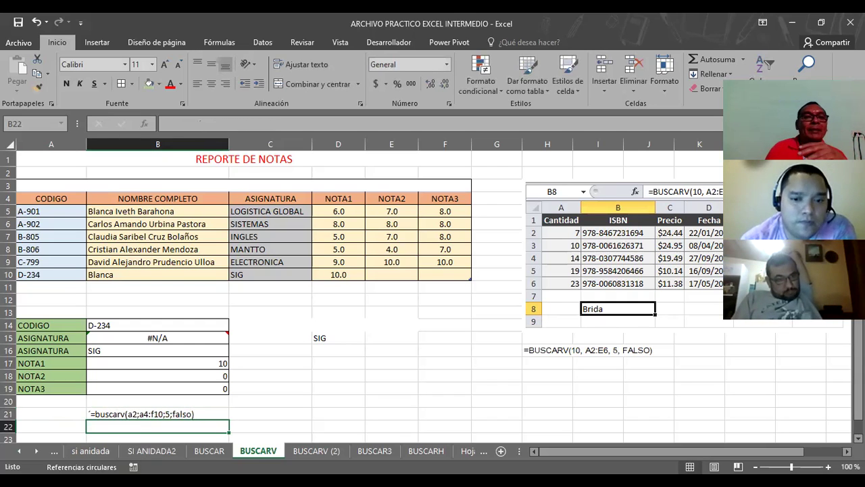
{"action": "left_click", "coordinate": [117, 414]}
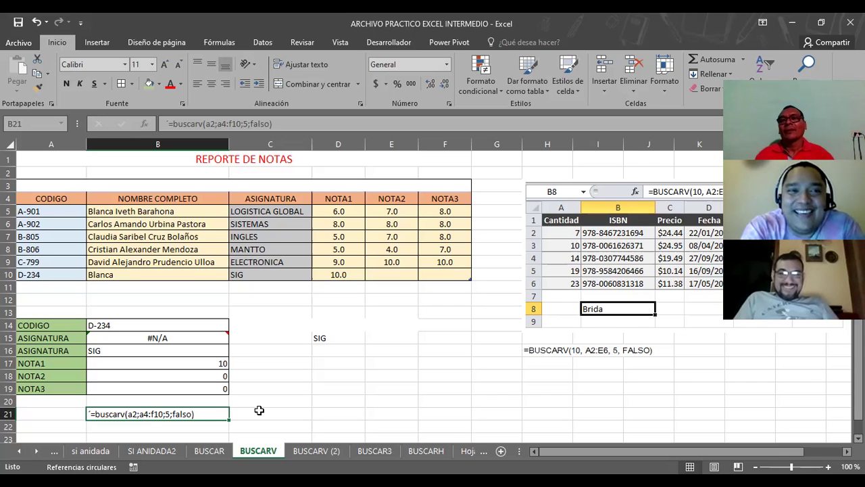
{"action": "left_click", "coordinate": [396, 340]}
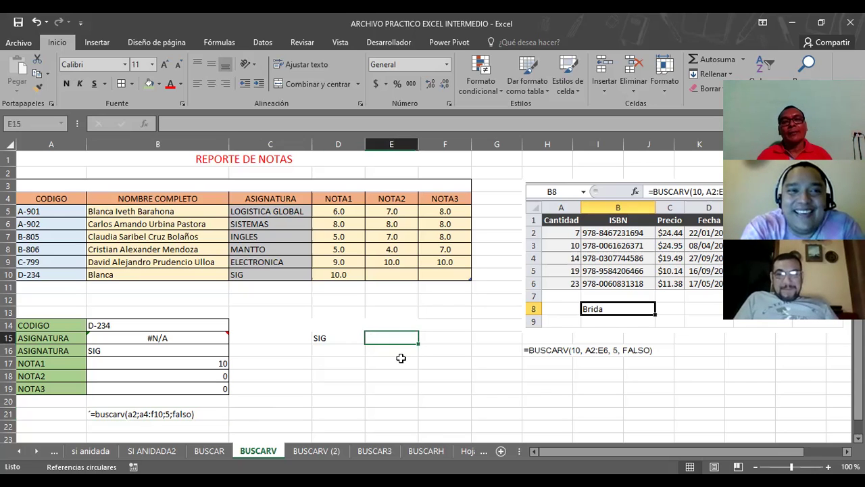
On the BUSCARV (2) sheet, review D15's =BUSCARV(C15;A5:B12;2;FALSO) returning 34000 for ZUSUKI.
{"action": "left_click", "coordinate": [318, 451]}
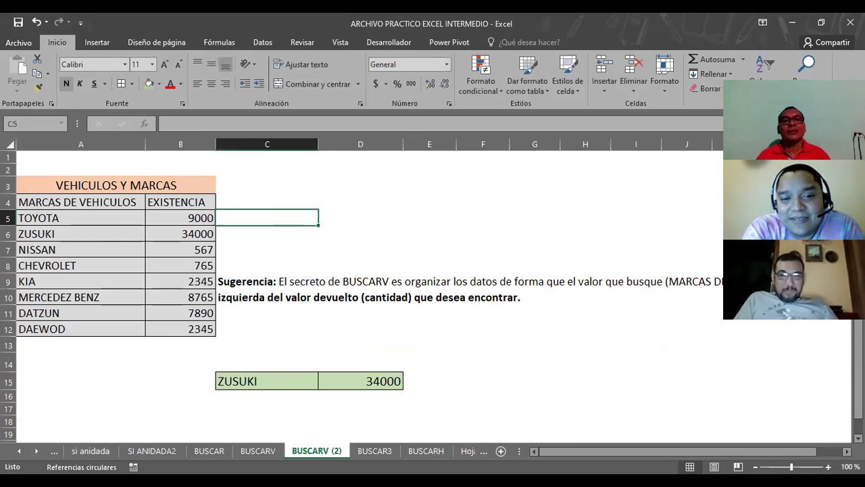
{"action": "left_click", "coordinate": [81, 378]}
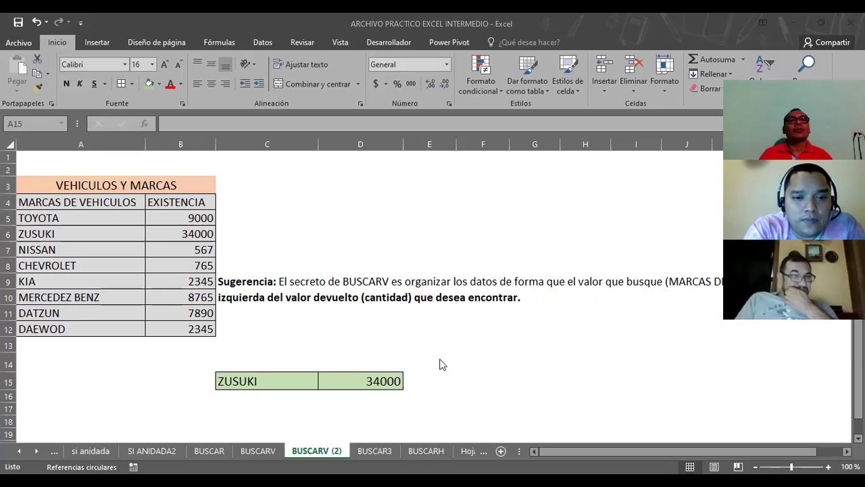
{"action": "left_click", "coordinate": [257, 380]}
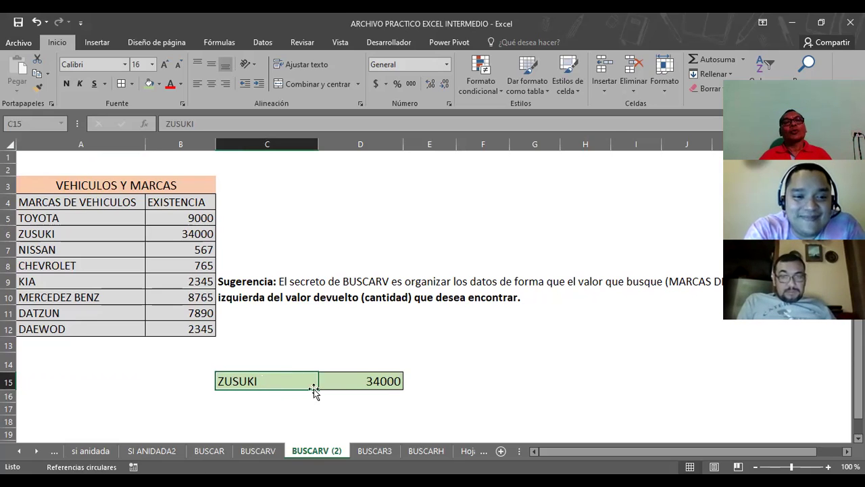
{"action": "left_click", "coordinate": [365, 382]}
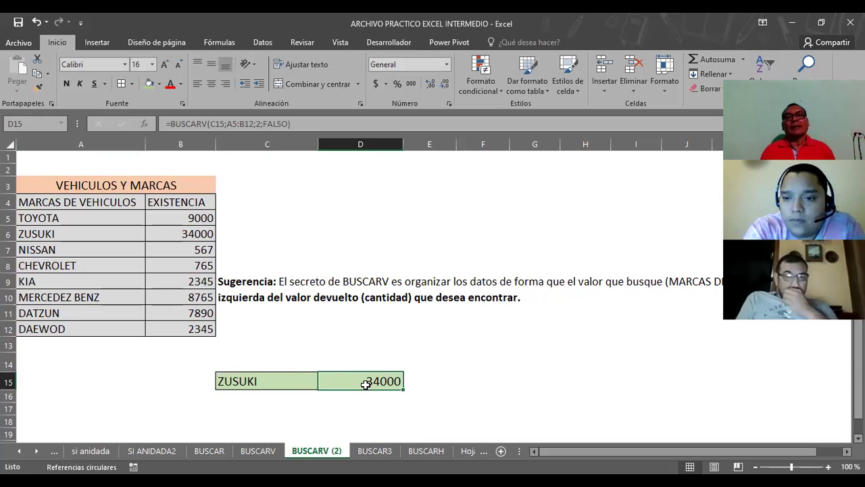
Change the brand in C15 to daewod so D15's lookup returns a stock of 2345.
{"action": "left_click", "coordinate": [267, 381]}
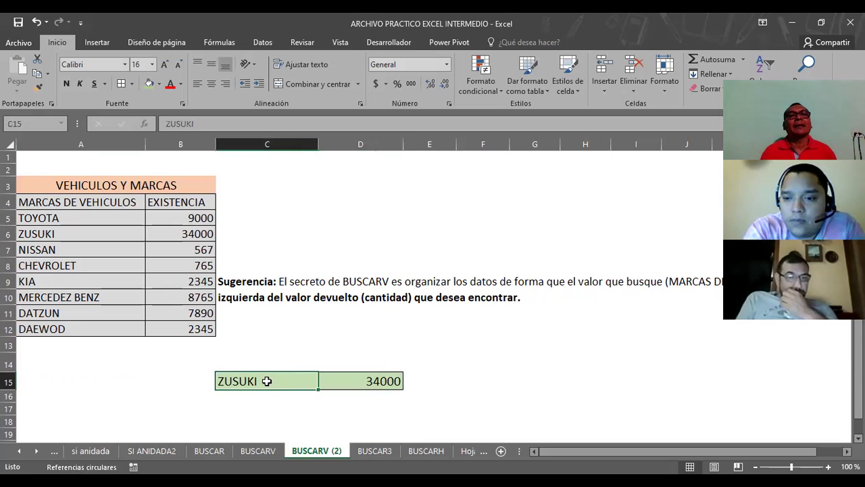
{"action": "type", "text": "daewo"}
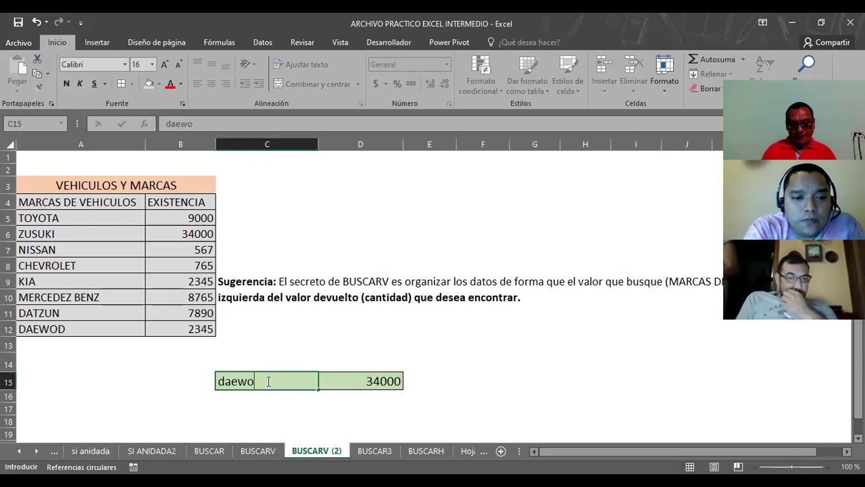
{"action": "type", "text": "d"}
{"action": "key", "text": "Return"}
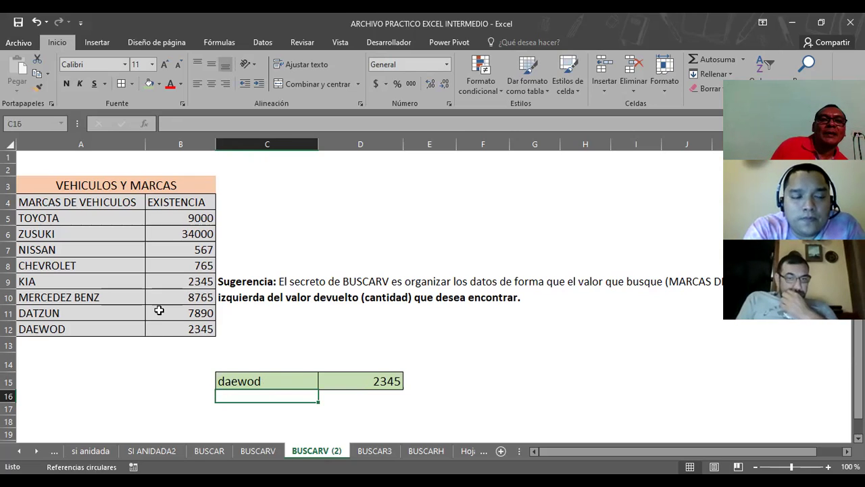
{"action": "left_click", "coordinate": [355, 379]}
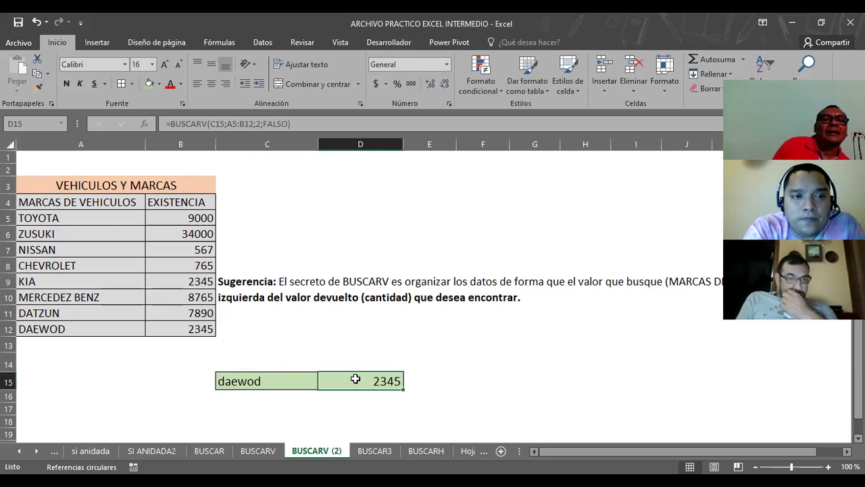
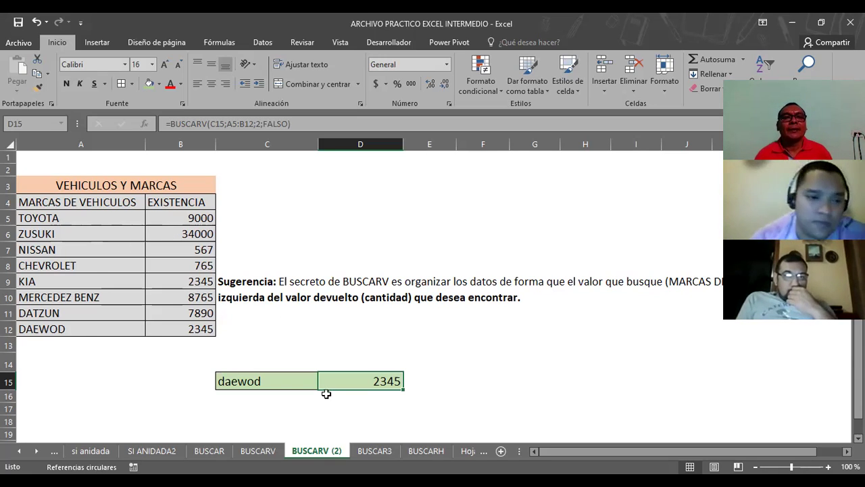
Compare the lookup value daewod in C15 with the BUSCARV formula in D15.
{"action": "left_click", "coordinate": [282, 381]}
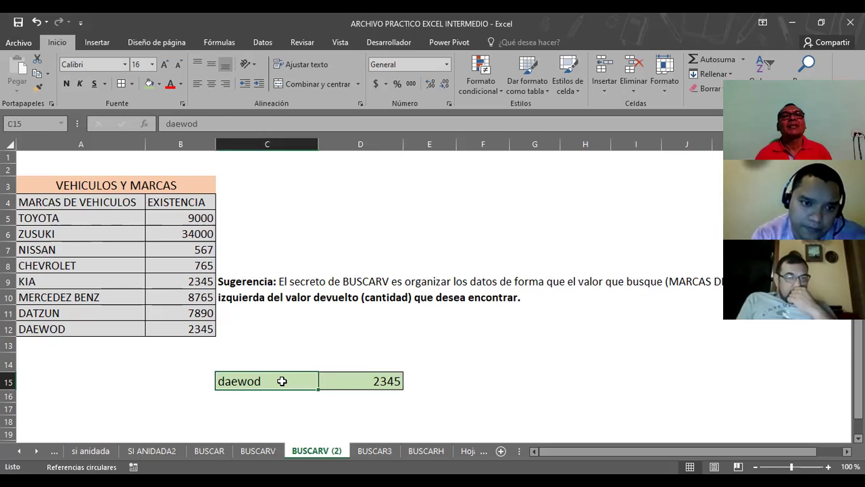
{"action": "left_click", "coordinate": [350, 381]}
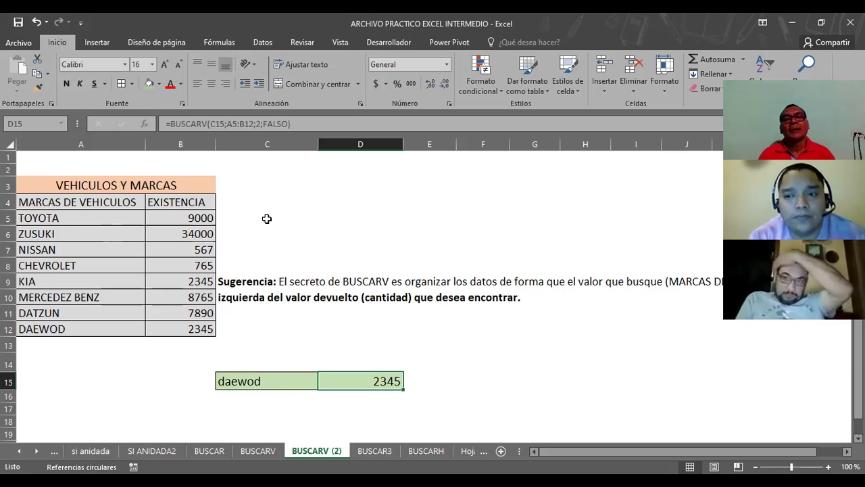
{"action": "left_click", "coordinate": [264, 381]}
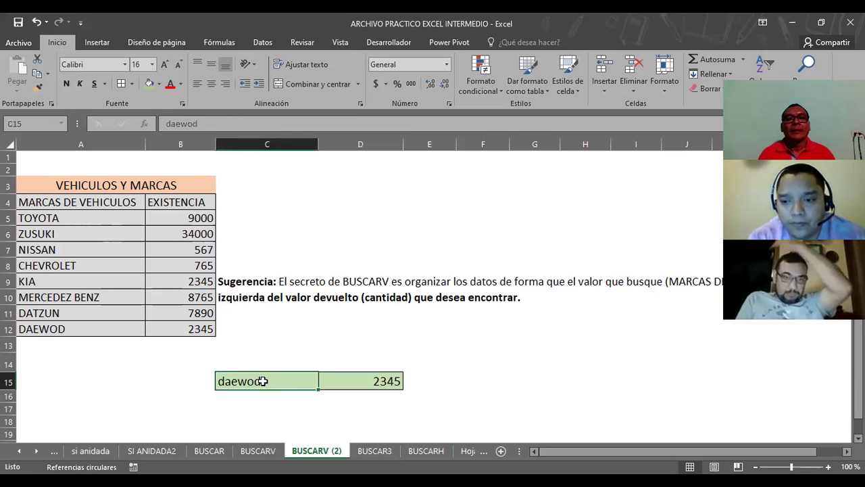
{"action": "left_click", "coordinate": [332, 381]}
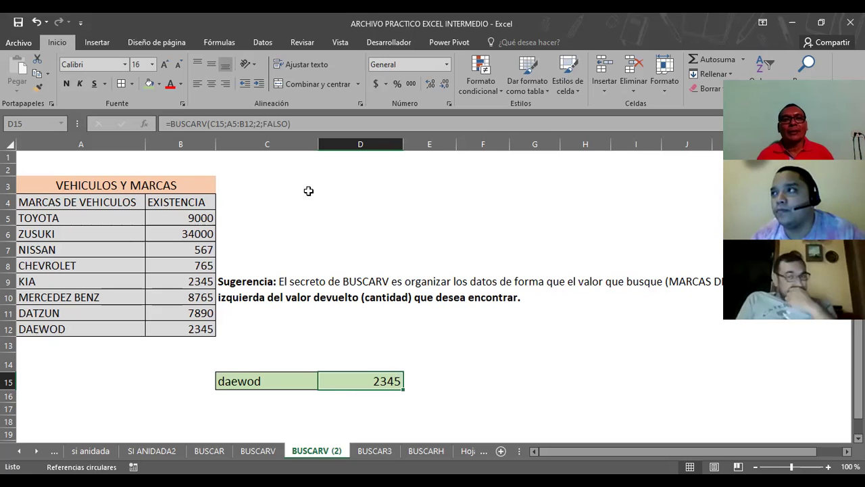
Try a green fill on the empty block starting at C3, then undo it.
{"action": "mouse_move", "coordinate": [225, 189]}
{"action": "left_mouse_down"}
{"action": "mouse_move", "coordinate": [784, 201]}
{"action": "mouse_move", "coordinate": [778, 315]}
{"action": "left_mouse_up"}
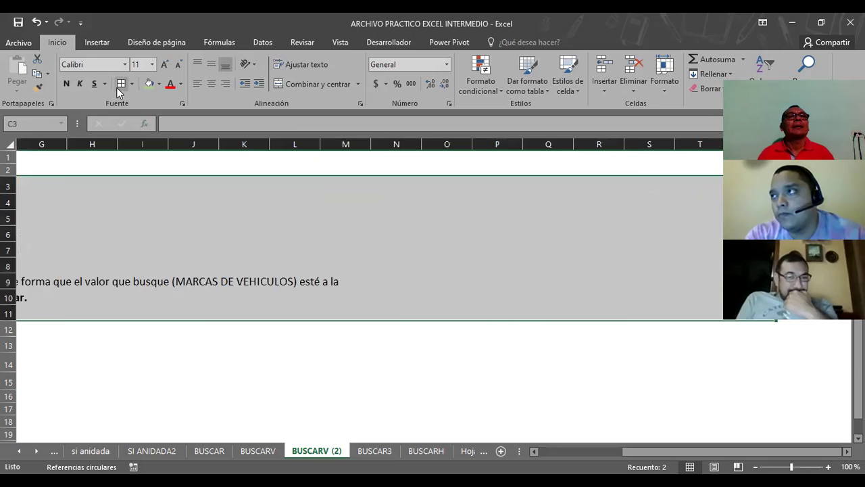
{"action": "left_click", "coordinate": [150, 83]}
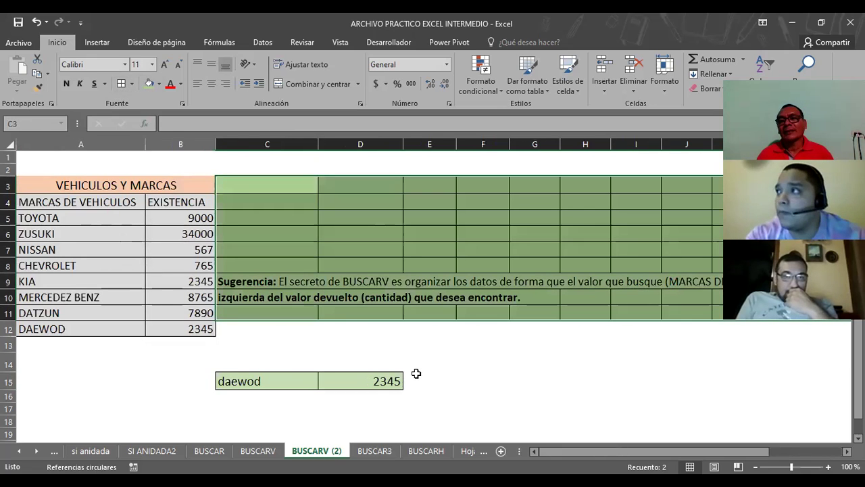
{"action": "left_click_drag", "start_coordinate": [612, 448], "coordinate": [587, 451]}
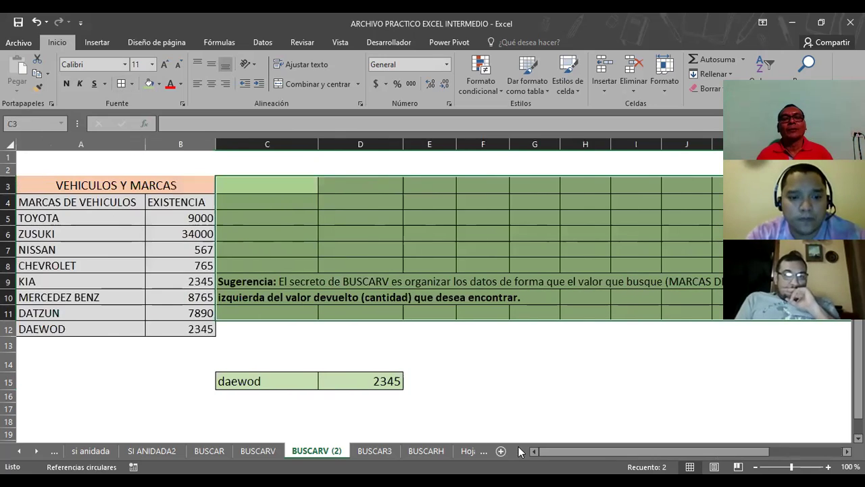
{"action": "left_click", "coordinate": [119, 346]}
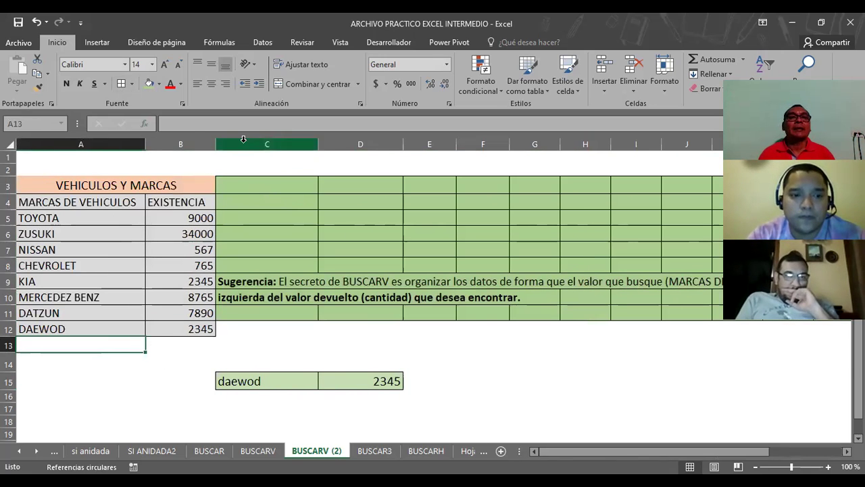
{"action": "left_click", "coordinate": [37, 22]}
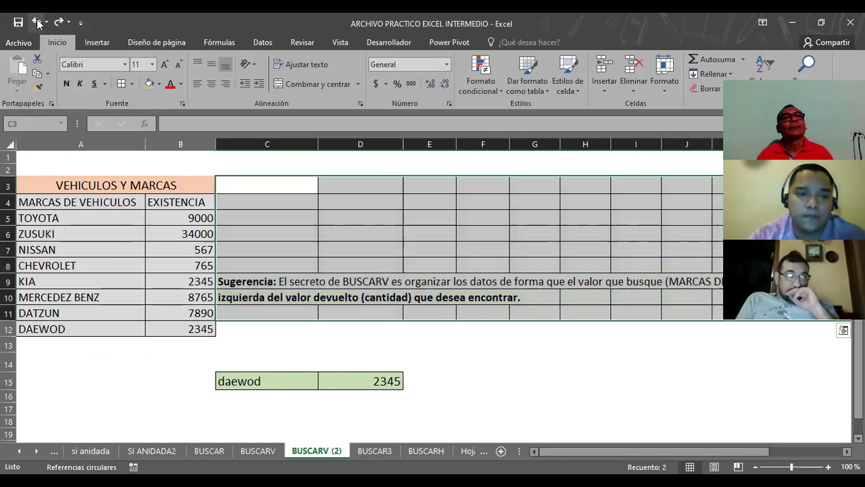
{"action": "left_click", "coordinate": [37, 22]}
{"action": "left_click", "coordinate": [334, 349]}
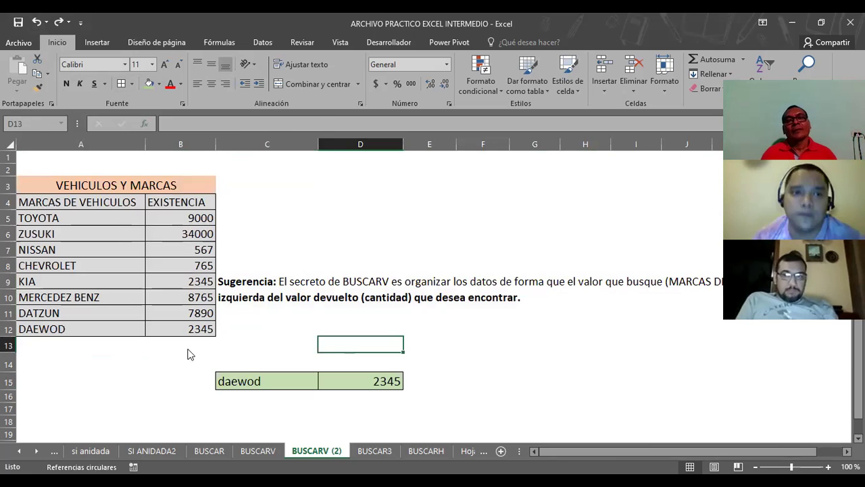
Recheck the D15 formula and inspect ranges C3:F12, G3:I10 and cells B4, C4.
{"action": "left_click", "coordinate": [362, 382]}
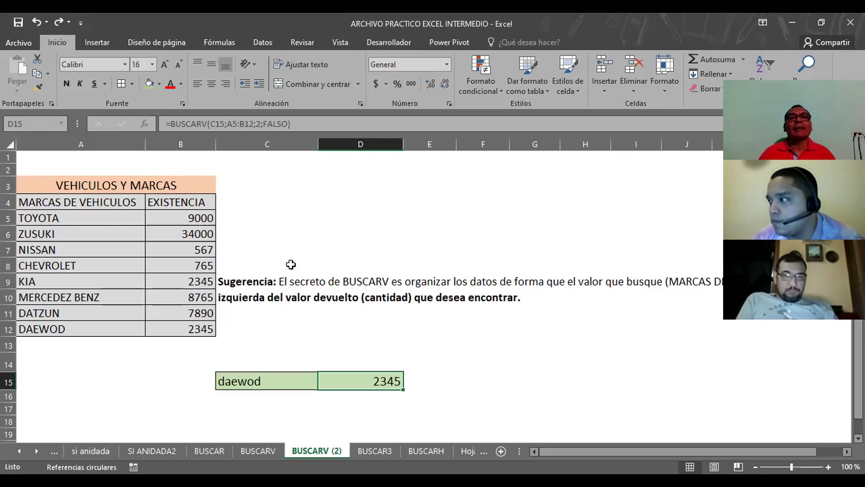
{"action": "left_click_drag", "start_coordinate": [273, 187], "coordinate": [459, 328]}
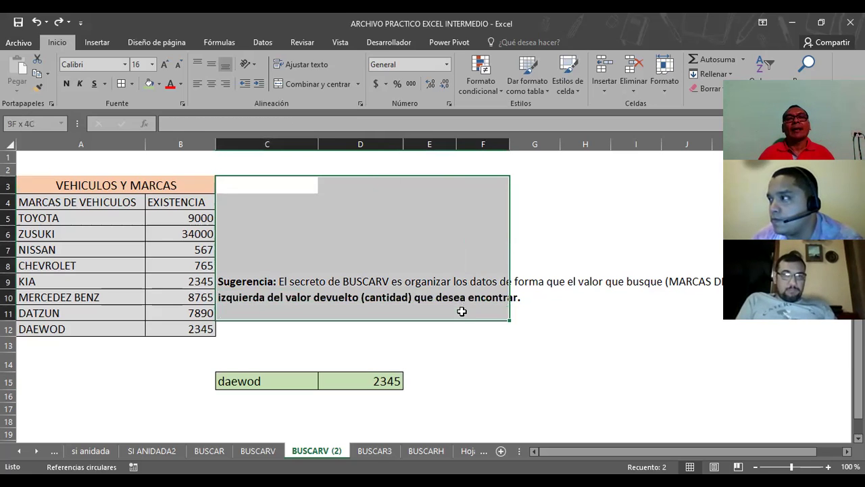
{"action": "left_click_drag", "start_coordinate": [541, 181], "coordinate": [636, 299]}
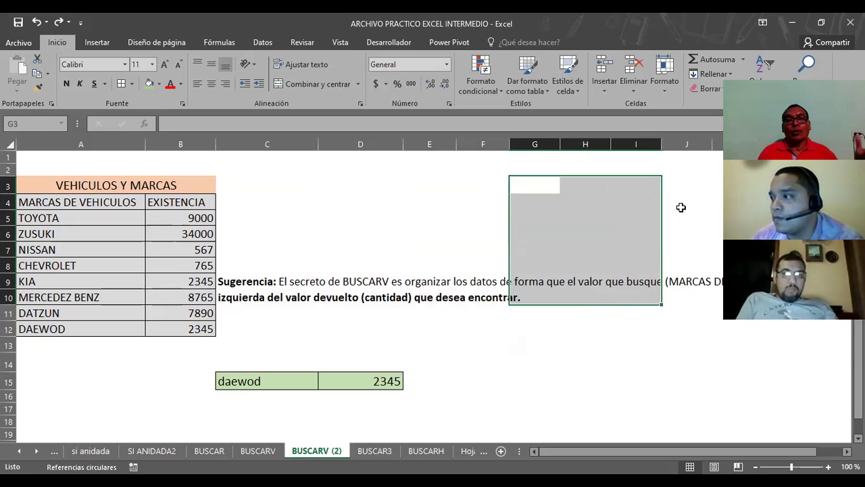
{"action": "left_click", "coordinate": [435, 217]}
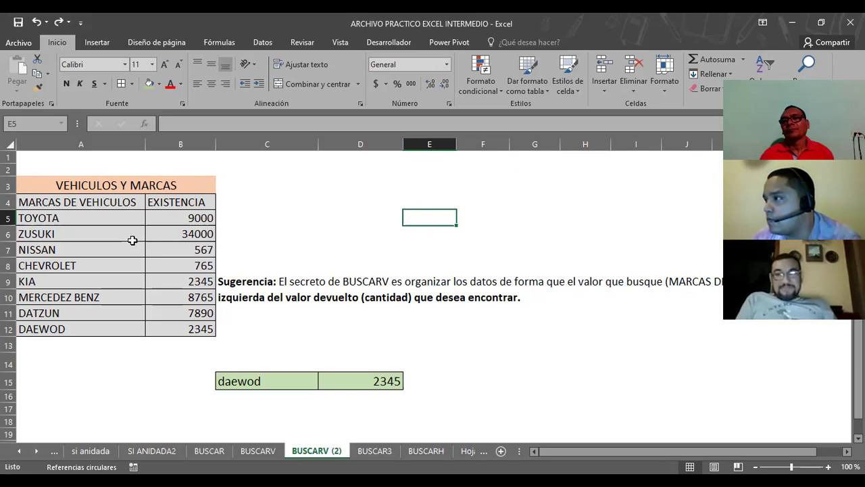
{"action": "left_click", "coordinate": [211, 204]}
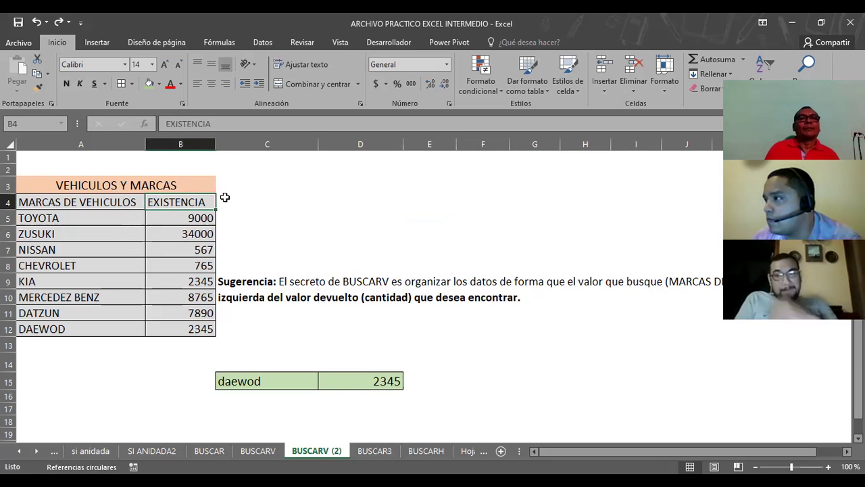
{"action": "left_click", "coordinate": [225, 196]}
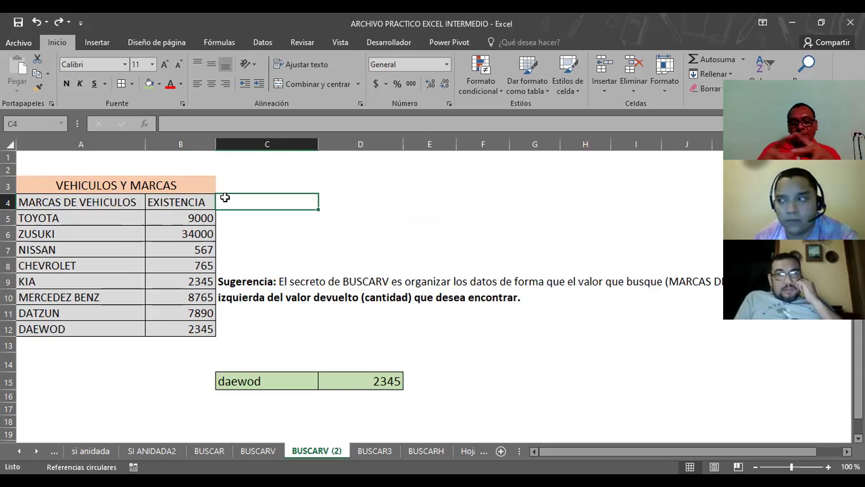
Enter the number 73967934 in cell D5.
{"action": "left_click", "coordinate": [356, 220]}
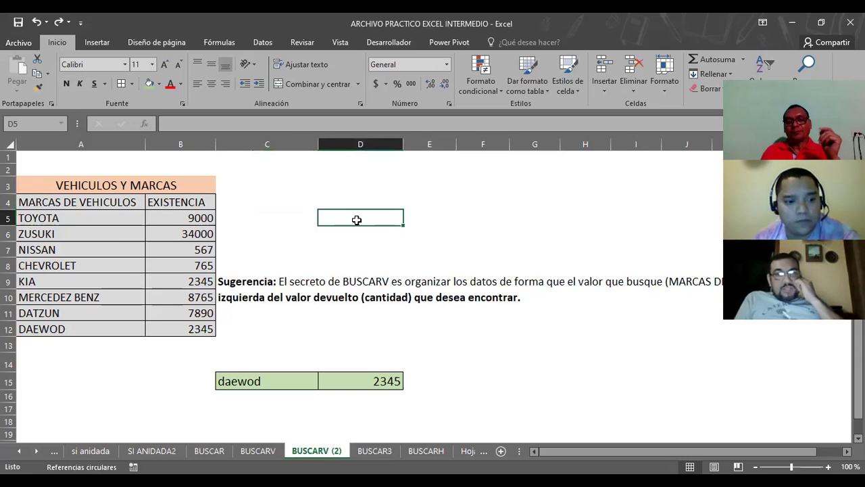
{"action": "type", "text": "73"}
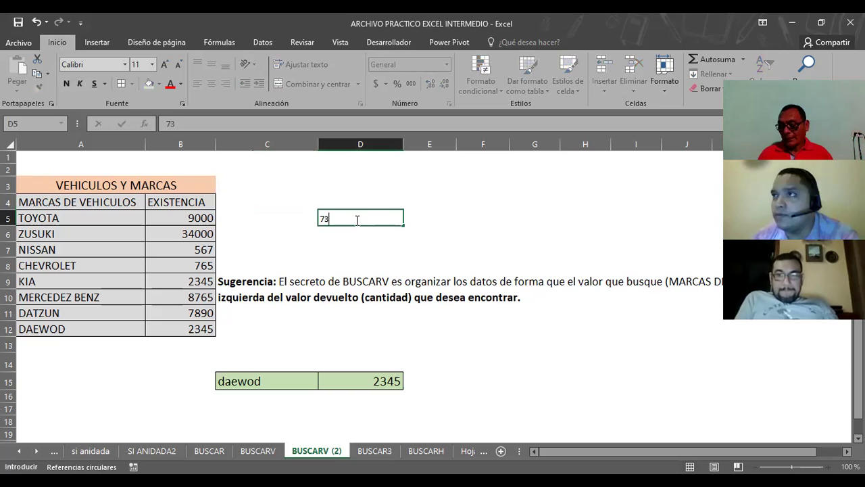
{"action": "type", "text": "96"}
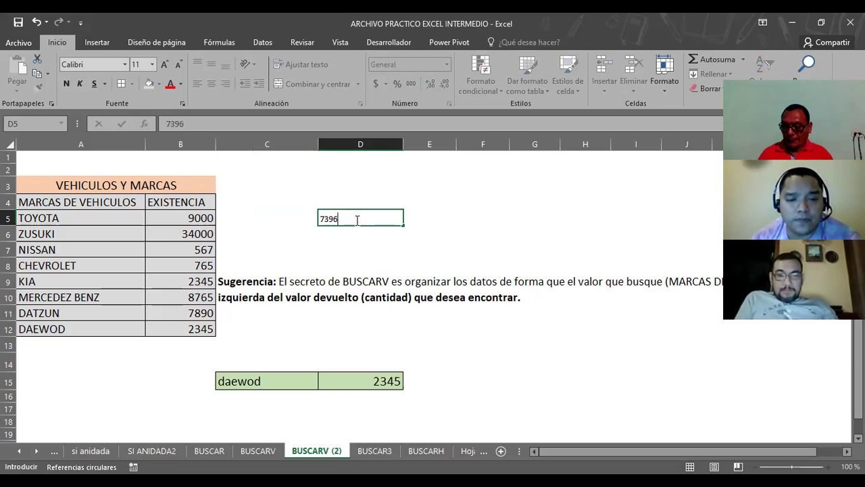
{"action": "type", "text": "7934"}
{"action": "key", "text": "Return"}
Format D5 with a gold-yellow fill and a 16-point font.
{"action": "left_click", "coordinate": [356, 220]}
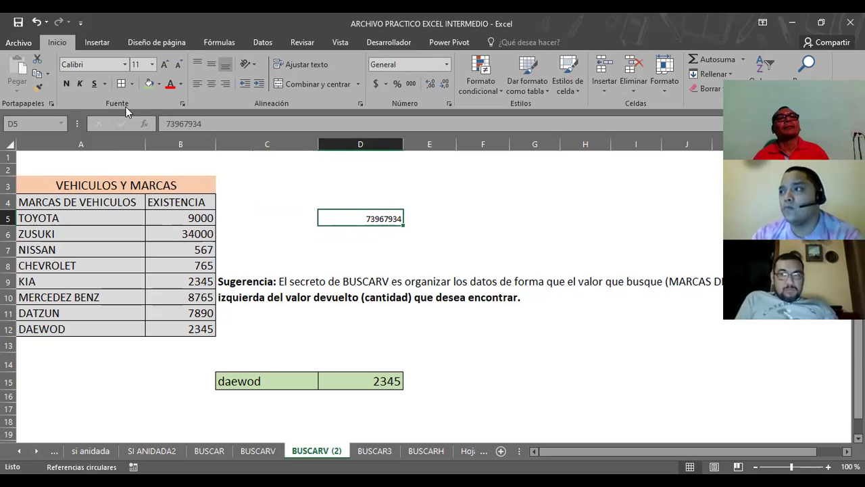
{"action": "key", "text": "F4"}
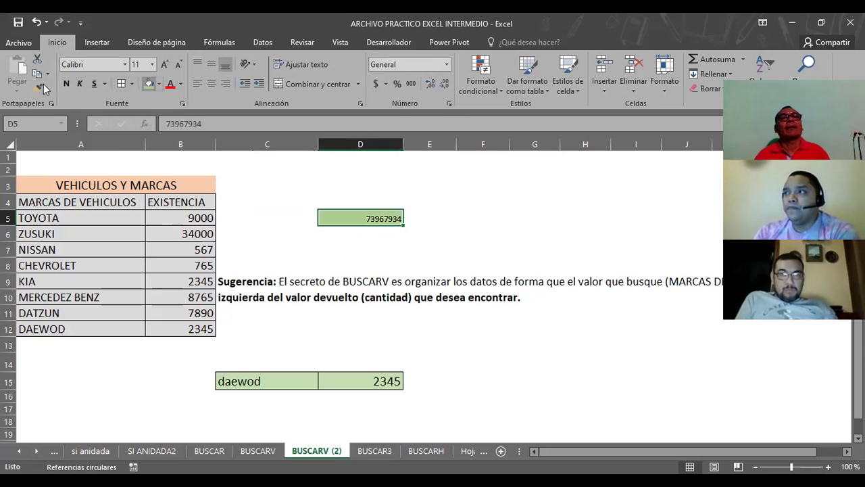
{"action": "left_click", "coordinate": [159, 84]}
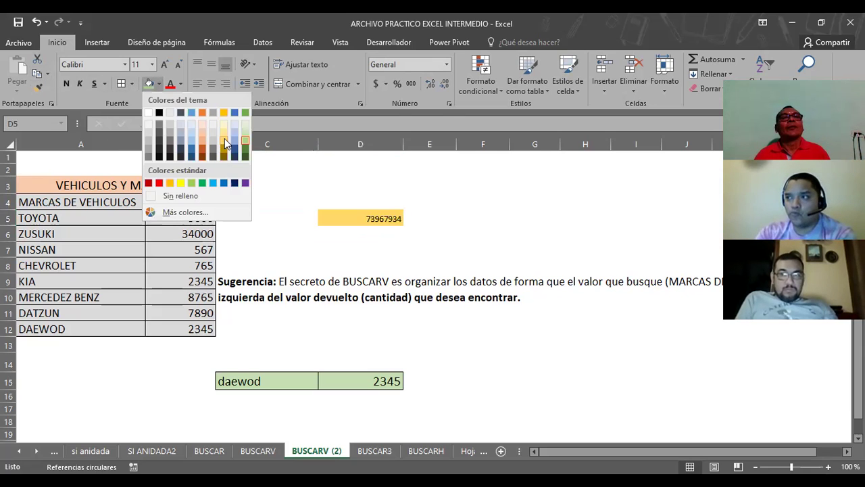
{"action": "left_click", "coordinate": [226, 143]}
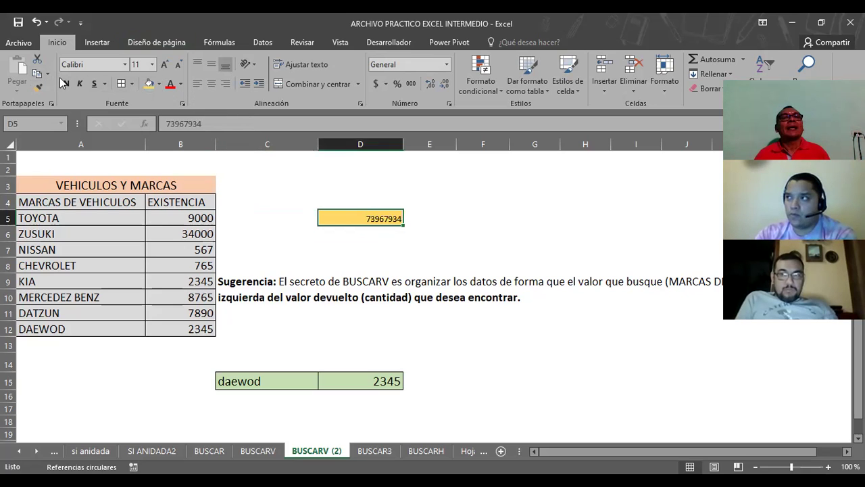
{"action": "left_click", "coordinate": [164, 64]}
{"action": "left_click", "coordinate": [478, 218]}
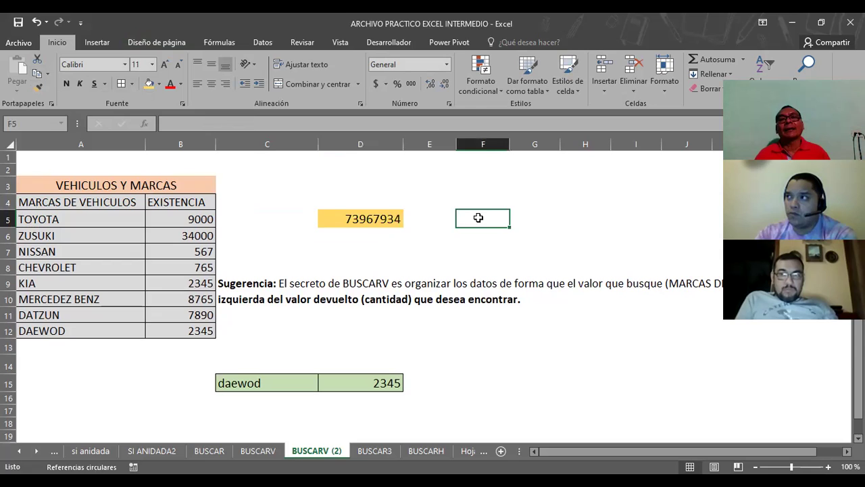
{"action": "left_click", "coordinate": [367, 223]}
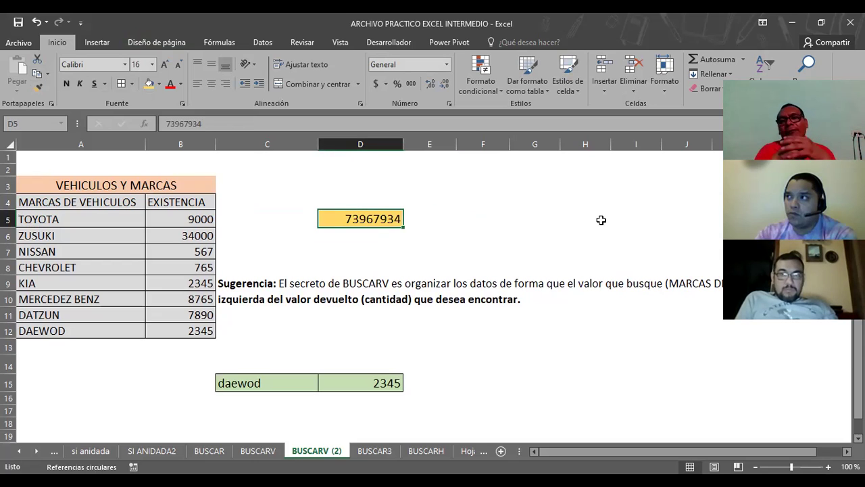